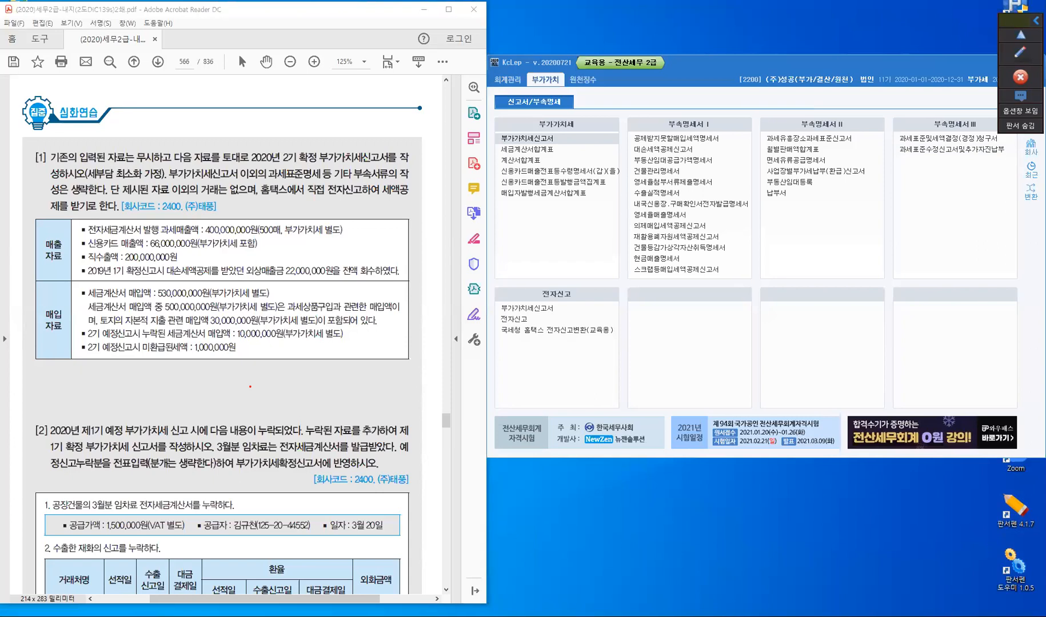
# Switch the working company to 2400 (주)태풍(집중심화).
pyautogui.click(1031, 147)
pyautogui.press('Escape')
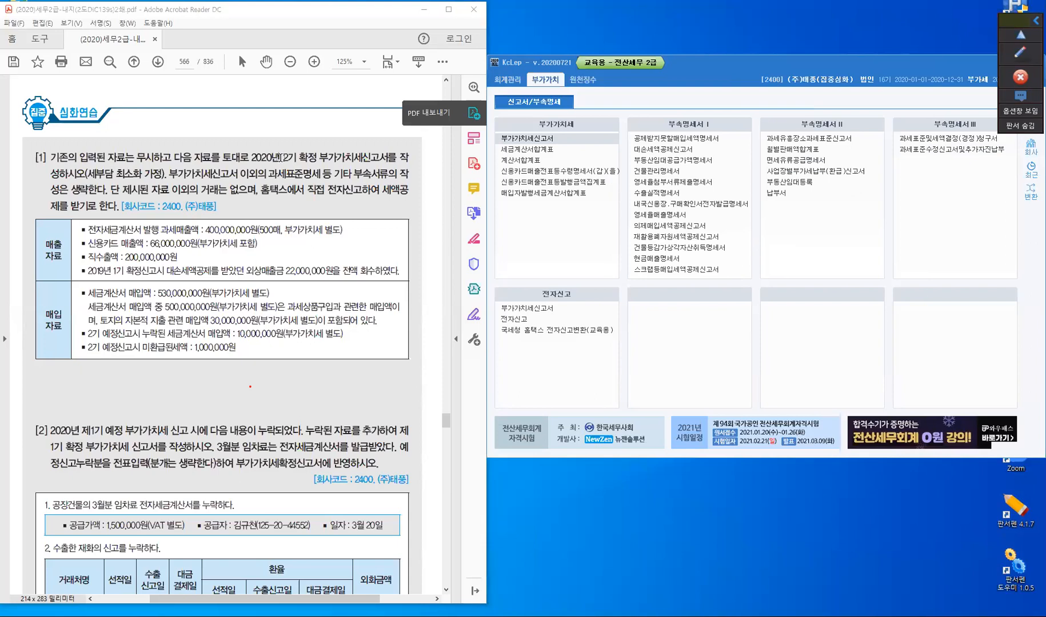
# Highlight "확정 부가가치세신고서를" and "홈택스에서 직접 전자신고하여 세액공" in the text of problem [1] in the PDF.
pyautogui.moveTo(297, 156); pyautogui.dragTo(355, 165)
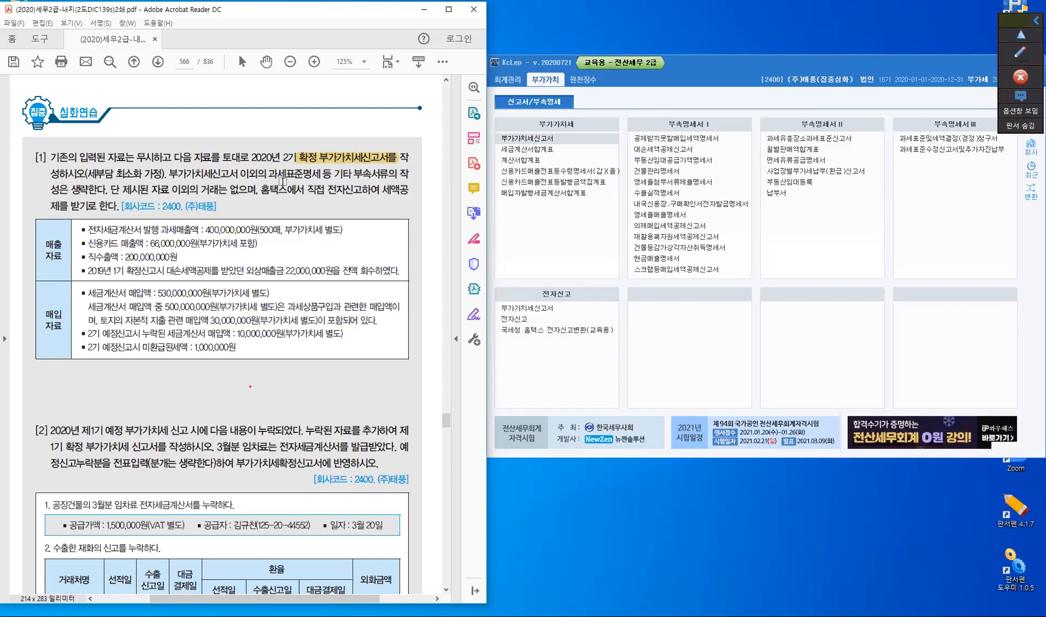
pyautogui.moveTo(261, 191); pyautogui.dragTo(401, 196)
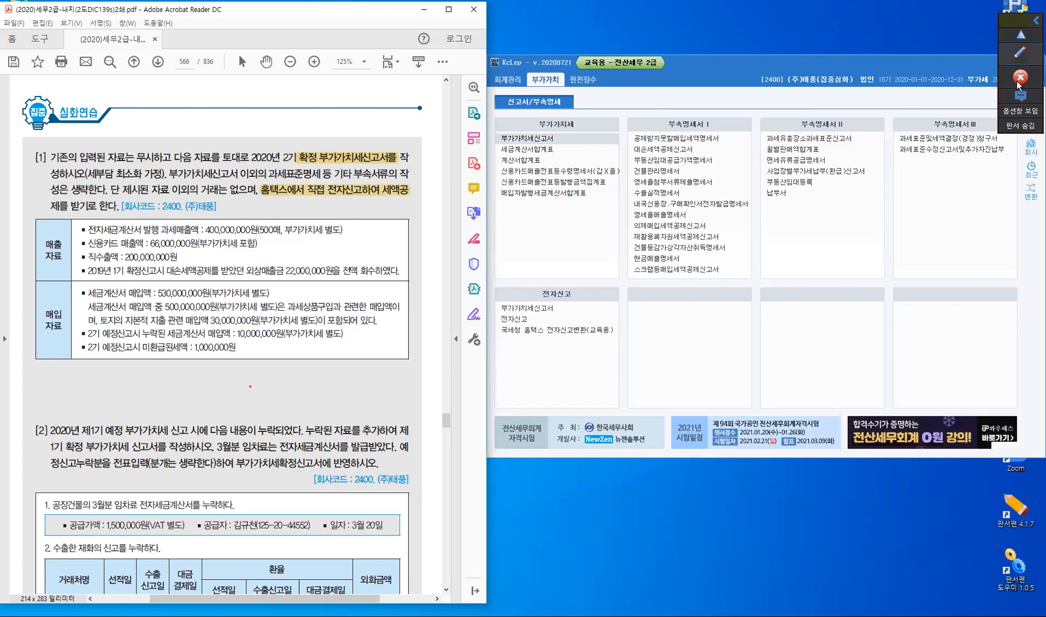
pyautogui.click(1020, 55)
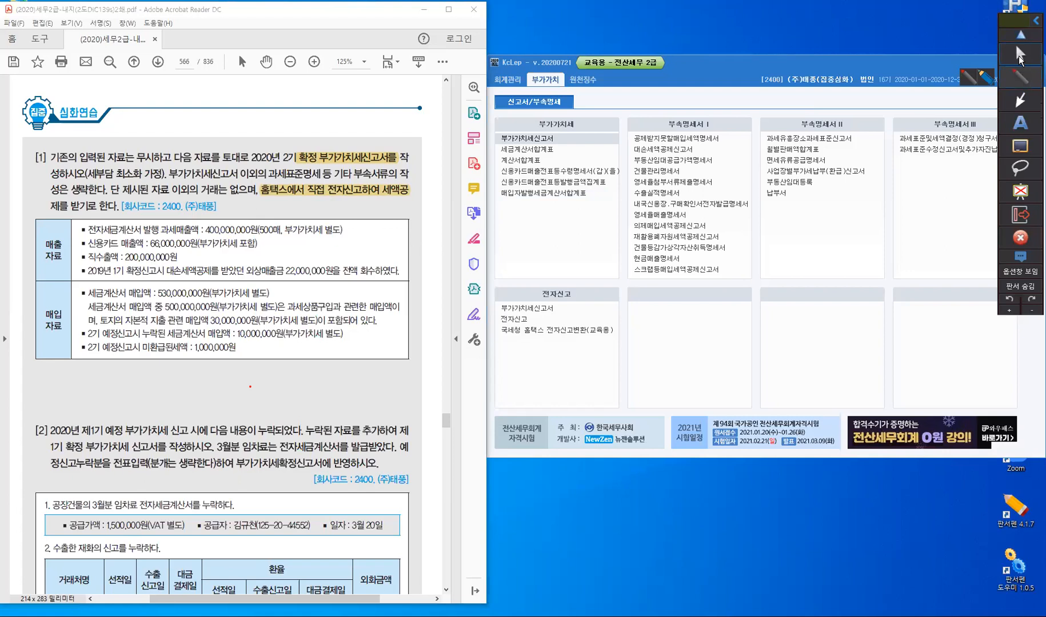
pyautogui.click(1020, 54)
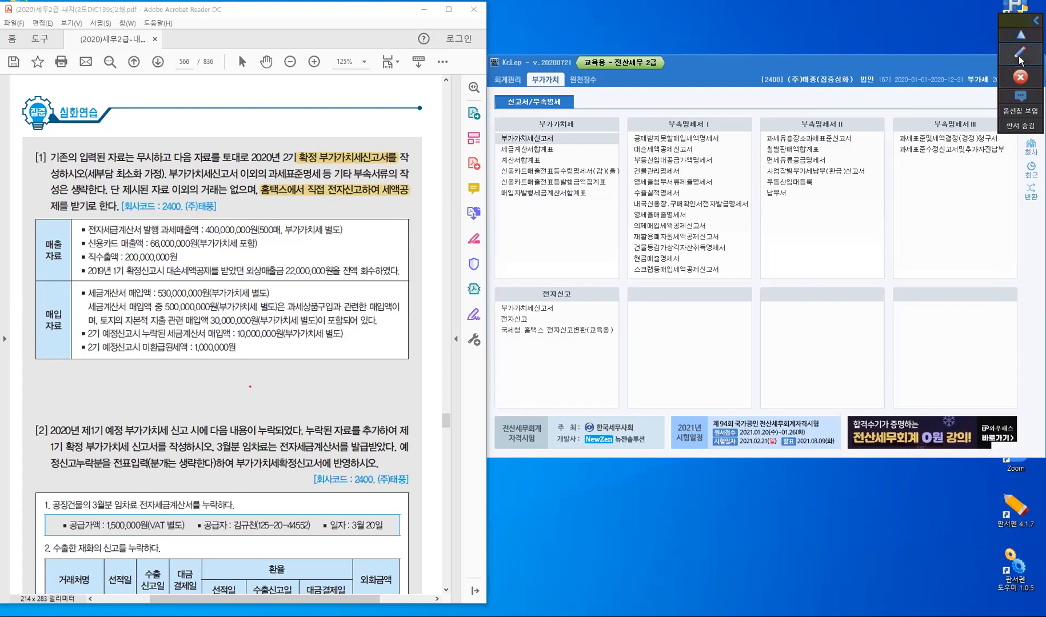
# Open the 부가가치세신고서 and load the period from 1 October to 31 December 2020.
pyautogui.click(537, 138)
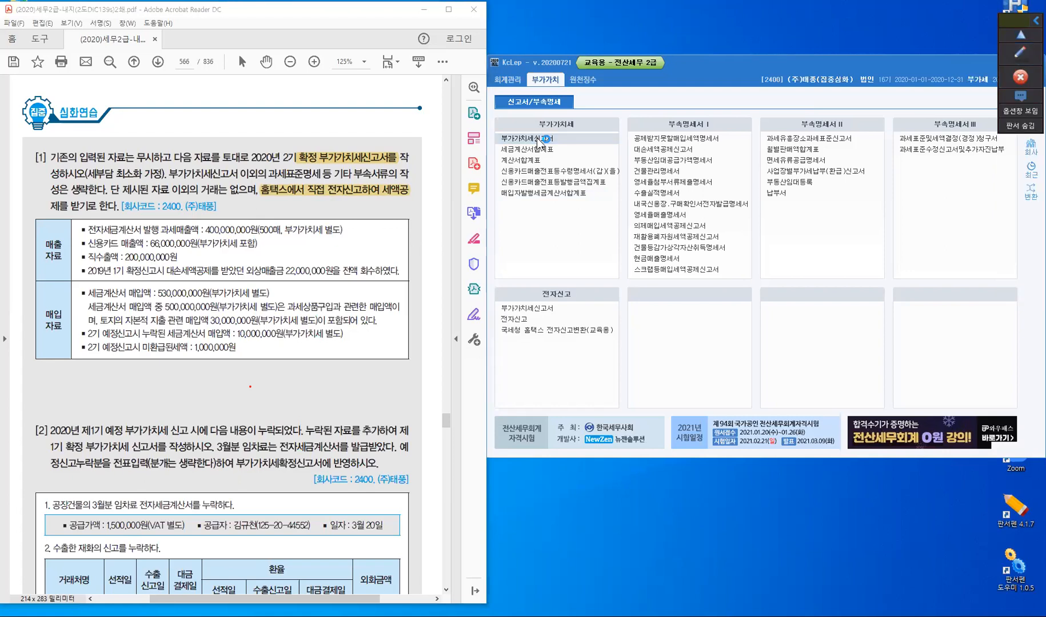
pyautogui.click(537, 139)
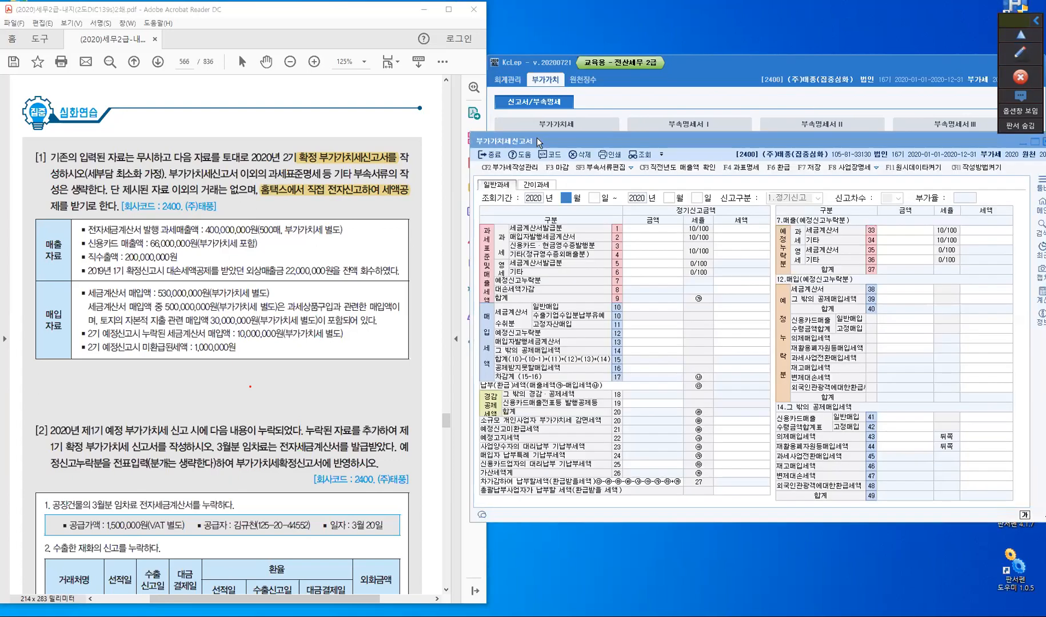
pyautogui.write('10')
pyautogui.press('Return')
pyautogui.press('Return')
pyautogui.press('Return')
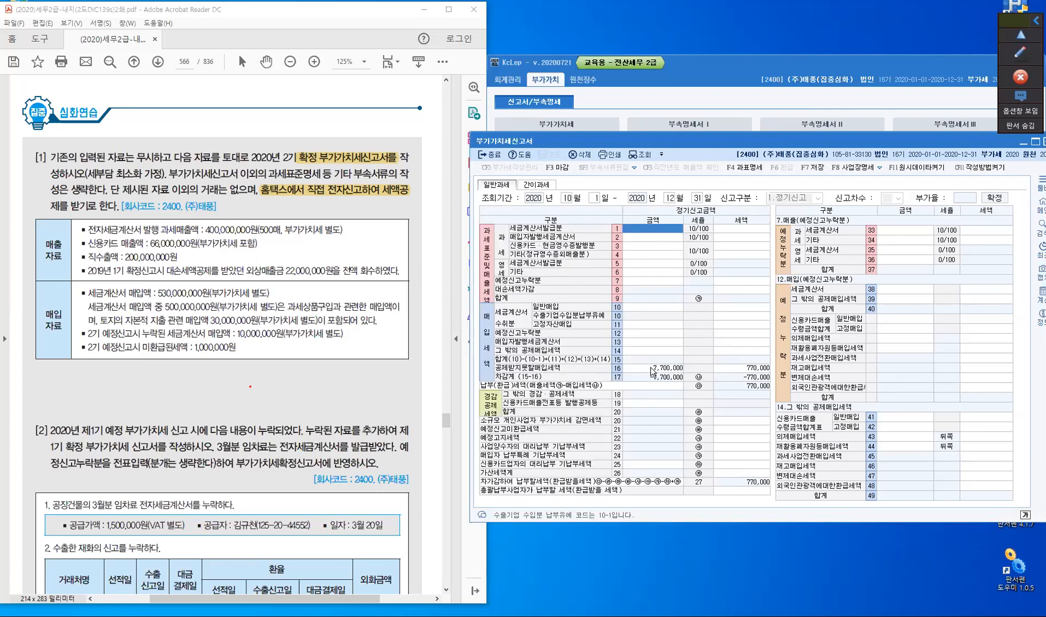
# Clear the 공통매입세액면세등사업분 amount on line 51 of the 공제받지못할매입세액 details.
pyautogui.click(655, 369)
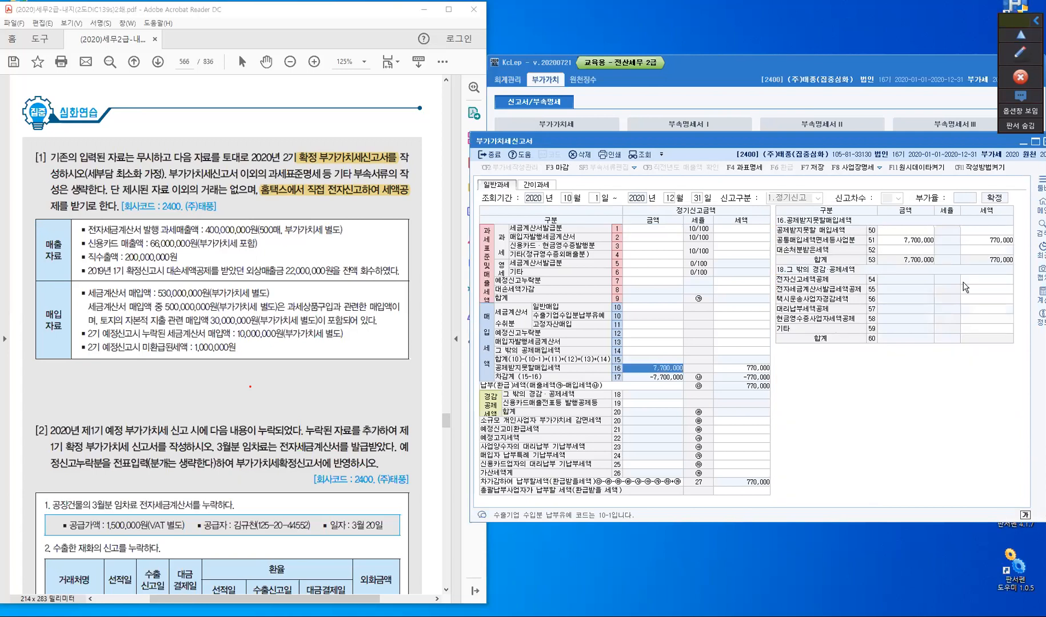
pyautogui.click(922, 242)
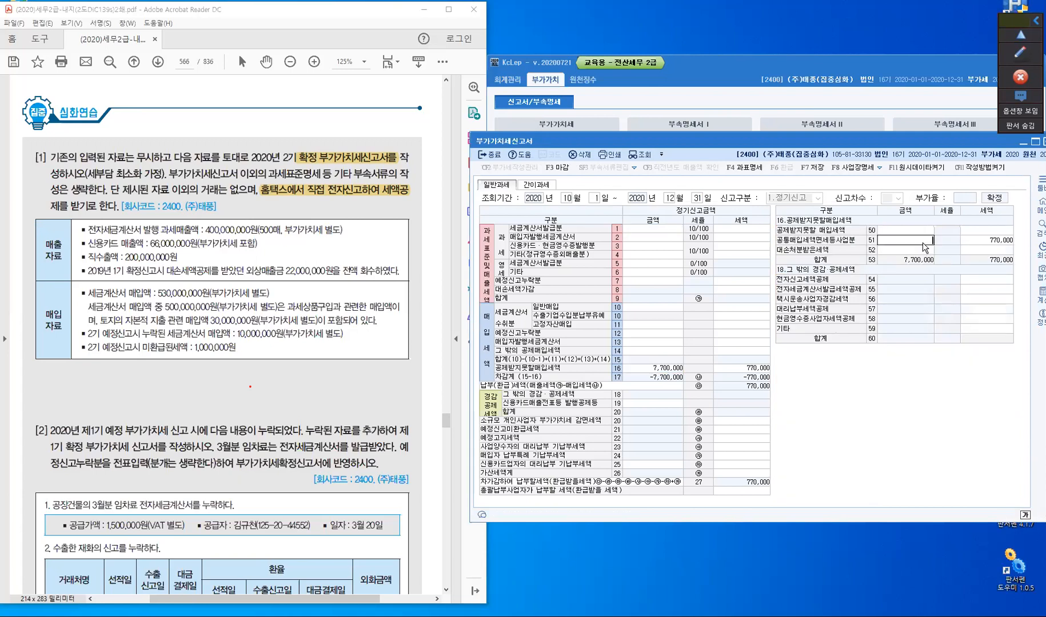
pyautogui.press('Return')
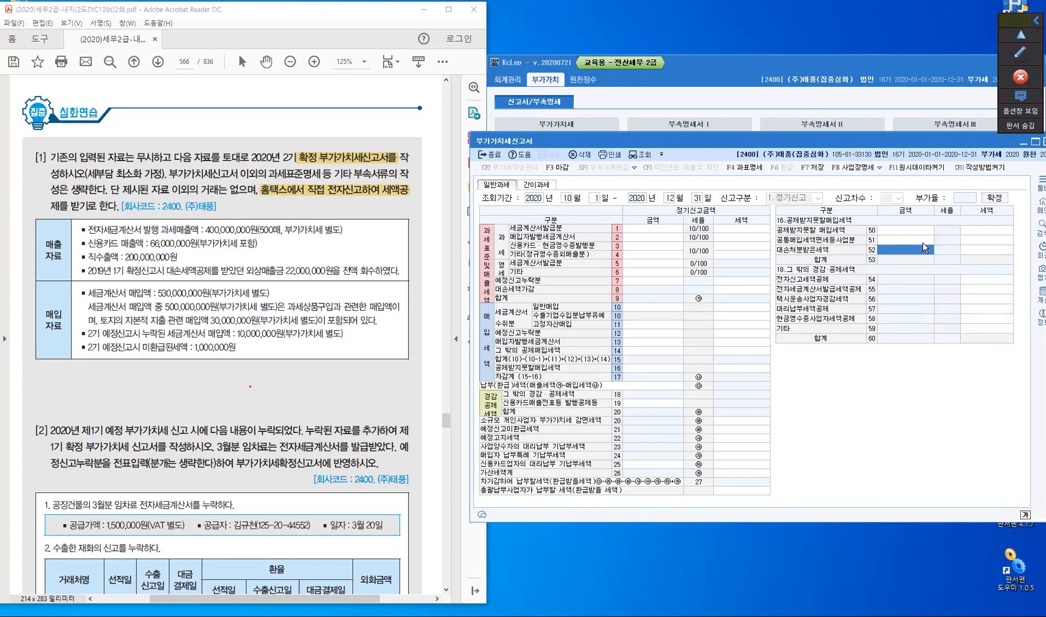
pyautogui.click(642, 228)
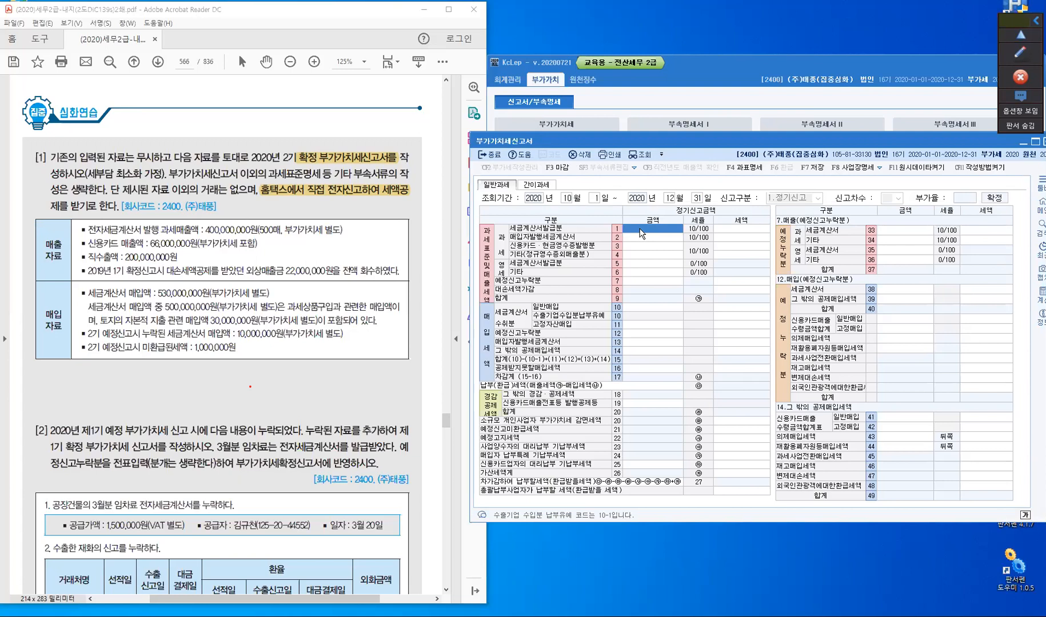
# Annotate the first three 매출자료 items in red with ①, ③ and ⑥, adding check marks at 전자세금계산서 and 부가가치세 포함.
pyautogui.hotkey('ctrl', '2')
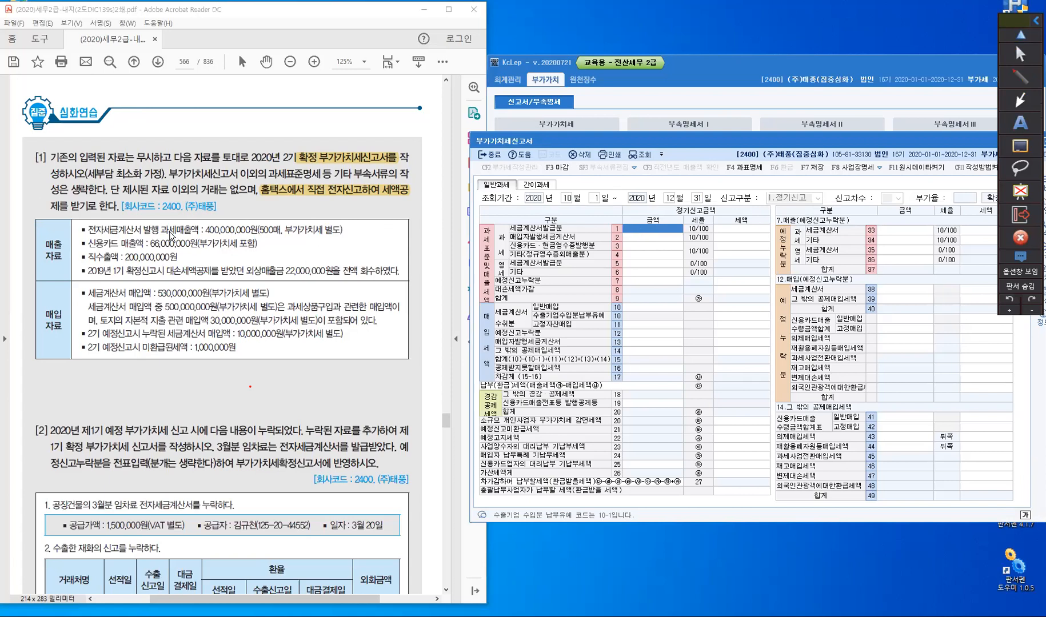
pyautogui.moveTo(117, 219); pyautogui.dragTo(127, 217)
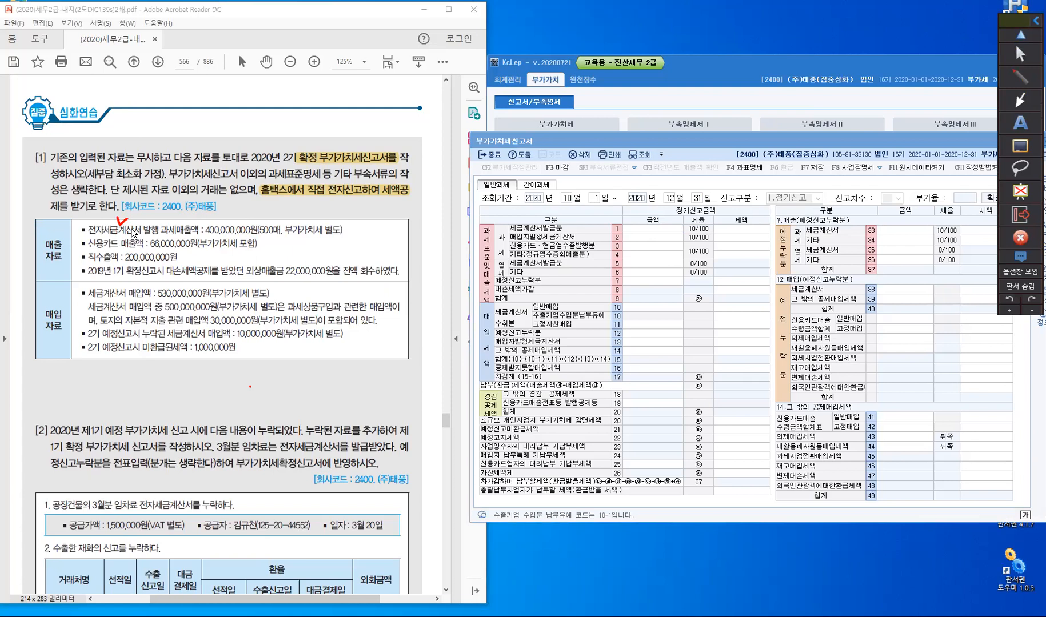
pyautogui.moveTo(352, 225)
pyautogui.mouseDown()
pyautogui.moveTo(352, 233)
pyautogui.moveTo(351, 221)
pyautogui.mouseUp()
pyautogui.moveTo(244, 237); pyautogui.dragTo(252, 236)
pyautogui.moveTo(268, 243); pyautogui.dragTo(262, 250)
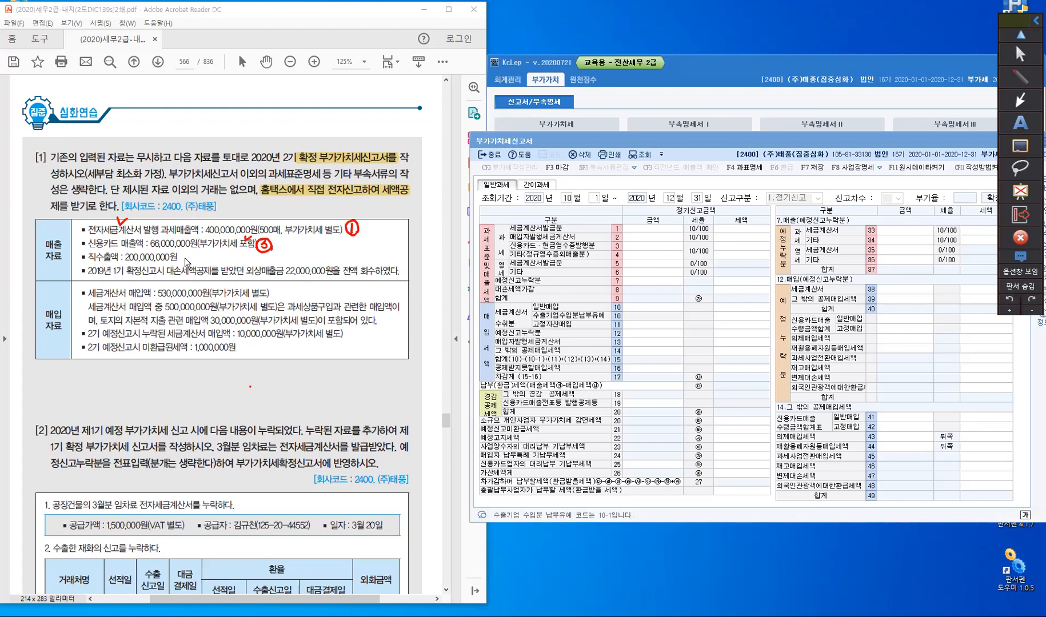
pyautogui.moveTo(188, 248); pyautogui.dragTo(184, 258)
# Handwrite "대손회수 : 대손세액공제받음" in red above the 심화연습 heading.
pyautogui.moveTo(112, 86); pyautogui.dragTo(126, 85)
pyautogui.moveTo(125, 78); pyautogui.dragTo(131, 94)
pyautogui.moveTo(138, 79); pyautogui.dragTo(134, 85)
pyautogui.moveTo(136, 88)
pyautogui.mouseDown()
pyautogui.moveTo(182, 96)
pyautogui.moveTo(184, 85)
pyautogui.mouseUp()
pyautogui.moveTo(183, 89); pyautogui.dragTo(198, 90)
pyautogui.moveTo(202, 80); pyautogui.dragTo(202, 92)
pyautogui.moveTo(207, 78); pyautogui.dragTo(207, 96)
pyautogui.moveTo(218, 78)
pyautogui.mouseDown()
pyautogui.moveTo(213, 86)
pyautogui.moveTo(226, 87)
pyautogui.mouseUp()
pyautogui.moveTo(216, 91); pyautogui.dragTo(237, 85)
pyautogui.moveTo(238, 79); pyautogui.dragTo(242, 95)
pyautogui.moveTo(248, 82); pyautogui.dragTo(249, 82)
pyautogui.moveTo(254, 79); pyautogui.dragTo(253, 89)
pyautogui.moveTo(259, 78); pyautogui.dragTo(259, 90)
pyautogui.moveTo(250, 90); pyautogui.dragTo(275, 85)
pyautogui.click(265, 79)
pyautogui.moveTo(269, 84); pyautogui.dragTo(270, 88)
pyautogui.moveTo(263, 90); pyautogui.dragTo(278, 88)
pyautogui.moveTo(271, 90); pyautogui.dragTo(272, 92)
pyautogui.moveTo(279, 81); pyautogui.dragTo(288, 87)
pyautogui.moveTo(289, 81); pyautogui.dragTo(288, 92)
pyautogui.moveTo(294, 79)
pyautogui.mouseDown()
pyautogui.moveTo(293, 98)
pyautogui.moveTo(297, 89)
pyautogui.mouseUp()
pyautogui.moveTo(302, 83); pyautogui.dragTo(303, 89)
pyautogui.moveTo(309, 79); pyautogui.dragTo(309, 90)
pyautogui.moveTo(309, 86)
pyautogui.mouseDown()
pyautogui.moveTo(314, 98)
pyautogui.moveTo(325, 79)
pyautogui.moveTo(334, 89)
pyautogui.mouseUp()
pyautogui.moveTo(321, 94); pyautogui.dragTo(331, 101)
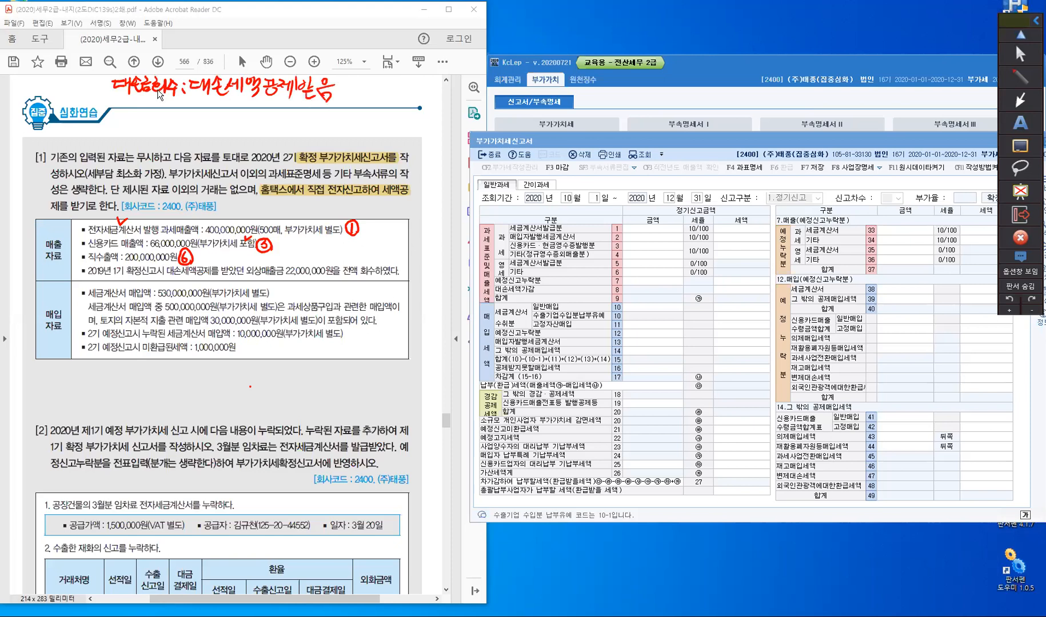
# Underline 대손세액공제 in the note and the problem, and handwrite "22,000,000 × 10/110 = 2,000,000" beneath the note.
pyautogui.moveTo(195, 100); pyautogui.dragTo(260, 107)
pyautogui.moveTo(167, 277); pyautogui.dragTo(209, 279)
pyautogui.moveTo(121, 119); pyautogui.dragTo(195, 126)
pyautogui.click(142, 124)
pyautogui.click(166, 124)
pyautogui.moveTo(194, 117)
pyautogui.mouseDown()
pyautogui.moveTo(214, 129)
pyautogui.moveTo(222, 118)
pyautogui.moveTo(222, 137)
pyautogui.mouseUp()
pyautogui.moveTo(235, 121)
pyautogui.mouseDown()
pyautogui.moveTo(236, 134)
pyautogui.moveTo(263, 124)
pyautogui.moveTo(300, 131)
pyautogui.mouseUp()
pyautogui.moveTo(303, 124); pyautogui.dragTo(306, 124)
pyautogui.moveTo(310, 121)
pyautogui.mouseDown()
pyautogui.moveTo(309, 130)
pyautogui.moveTo(325, 123)
pyautogui.mouseUp()
pyautogui.moveTo(329, 122); pyautogui.dragTo(342, 124)
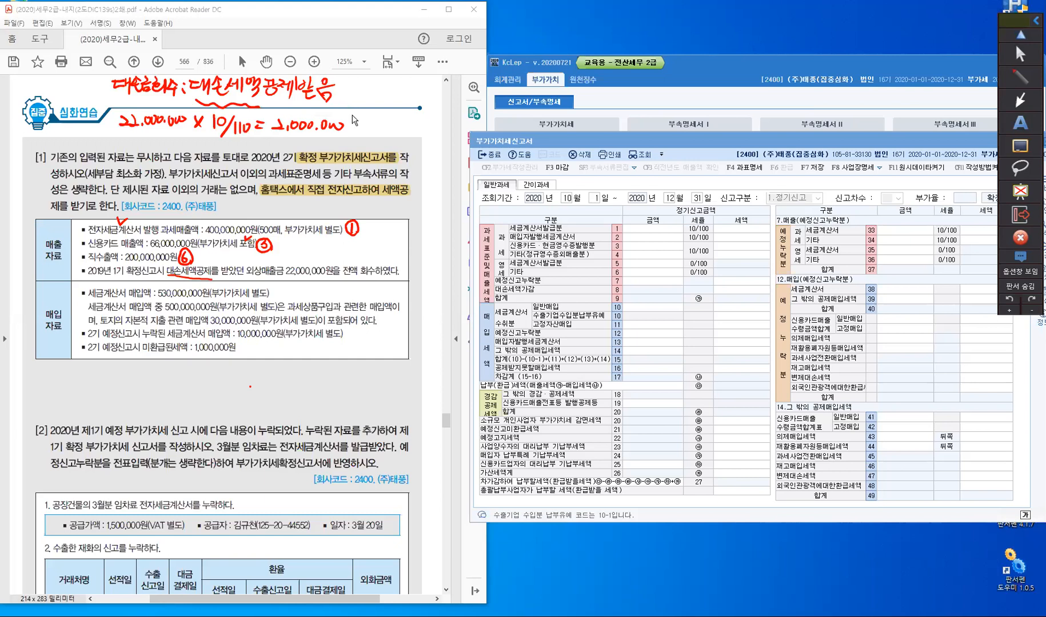
# Add "(가산) 양수" after the handwritten calculation and mark the 외상매출금 recovery item with ⑧.
pyautogui.moveTo(353, 116); pyautogui.dragTo(351, 133)
pyautogui.moveTo(357, 120); pyautogui.dragTo(367, 136)
pyautogui.moveTo(375, 118); pyautogui.dragTo(380, 131)
pyautogui.moveTo(384, 116); pyautogui.dragTo(387, 129)
pyautogui.moveTo(378, 128); pyautogui.dragTo(394, 137)
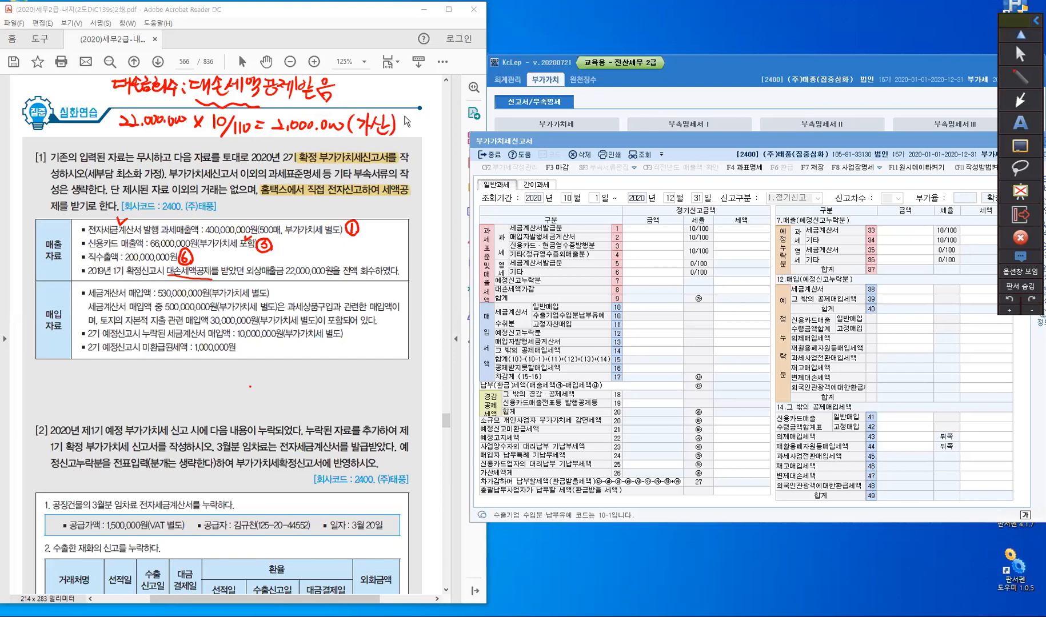
pyautogui.moveTo(404, 117)
pyautogui.mouseDown()
pyautogui.moveTo(422, 130)
pyautogui.moveTo(414, 137)
pyautogui.moveTo(435, 123)
pyautogui.mouseUp()
pyautogui.moveTo(422, 127)
pyautogui.mouseDown()
pyautogui.moveTo(438, 125)
pyautogui.moveTo(430, 140)
pyautogui.mouseUp()
pyautogui.moveTo(409, 262); pyautogui.dragTo(408, 259)
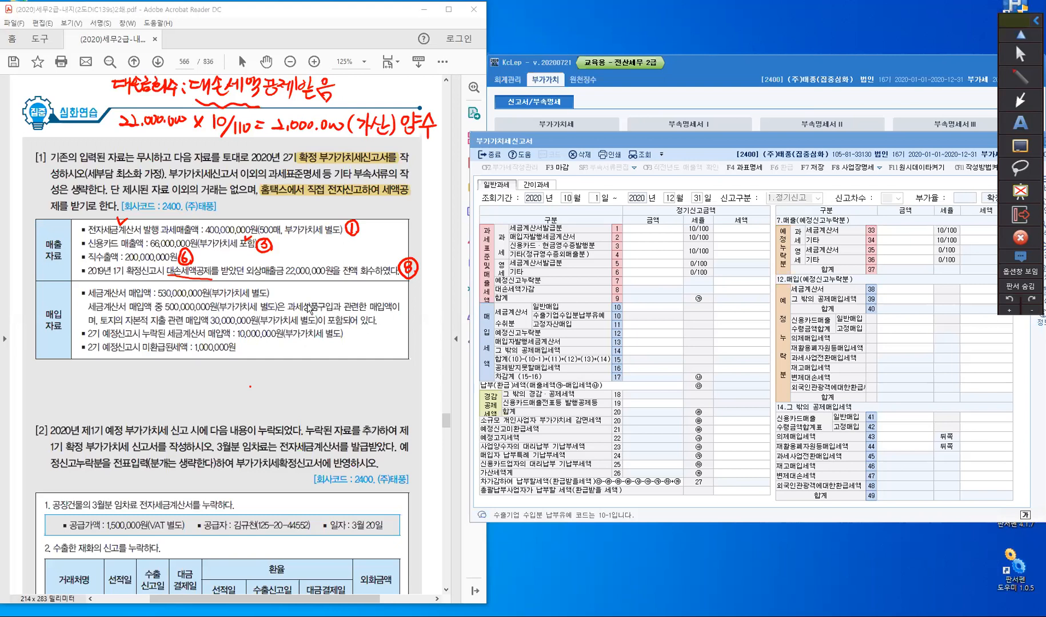
# Mark the 매입자료 tax invoice items with ⑩, ⑯ and arrows, and the omitted 예정신고 purchase with a check and ⑫.
pyautogui.moveTo(293, 294); pyautogui.dragTo(303, 292)
pyautogui.moveTo(312, 289)
pyautogui.mouseDown()
pyautogui.moveTo(311, 302)
pyautogui.moveTo(319, 290)
pyautogui.mouseUp()
pyautogui.moveTo(316, 286); pyautogui.dragTo(322, 290)
pyautogui.moveTo(243, 315)
pyautogui.mouseDown()
pyautogui.moveTo(247, 287)
pyautogui.moveTo(264, 285)
pyautogui.moveTo(250, 308)
pyautogui.moveTo(280, 273)
pyautogui.moveTo(285, 291)
pyautogui.mouseUp()
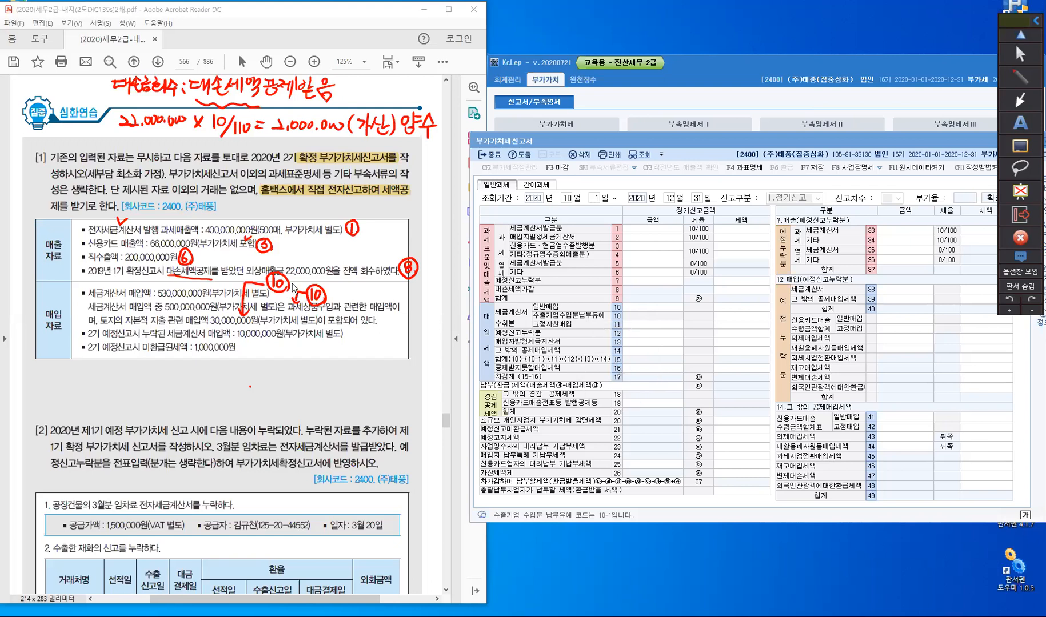
pyautogui.moveTo(301, 276); pyautogui.dragTo(314, 280)
pyautogui.moveTo(184, 324)
pyautogui.mouseDown()
pyautogui.moveTo(187, 339)
pyautogui.moveTo(195, 323)
pyautogui.mouseUp()
pyautogui.click(616, 337)
pyautogui.moveTo(364, 331); pyautogui.dragTo(364, 333)
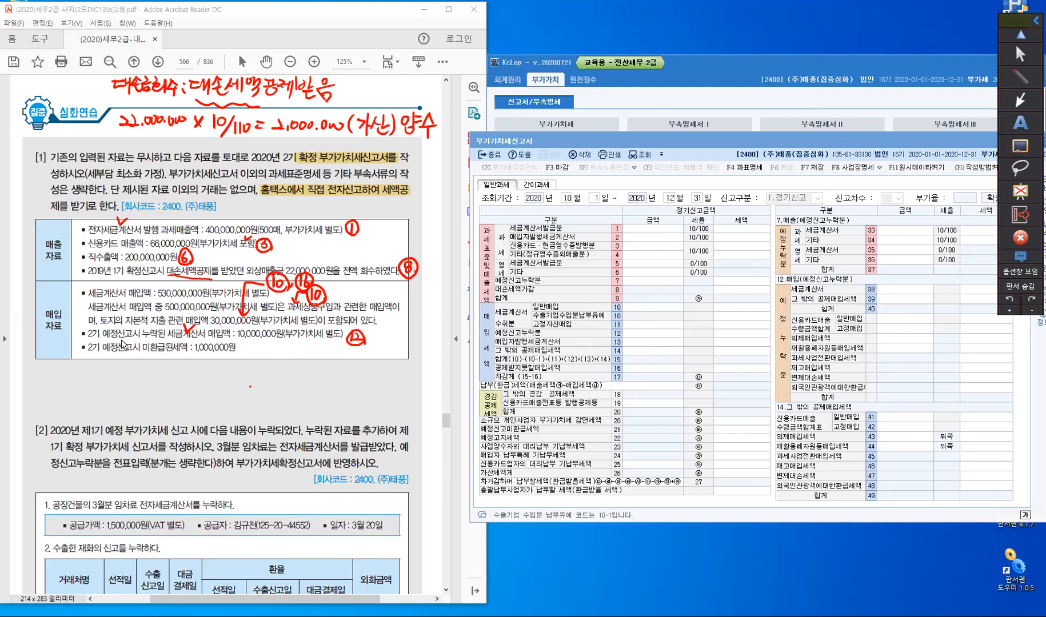
# Underline 예정신고시, then annotate 매출자료 with "가산세", 매입자료 with "X" and the omitted purchase with "가산세 X".
pyautogui.moveTo(101, 335); pyautogui.dragTo(152, 336)
pyautogui.moveTo(38, 218)
pyautogui.mouseDown()
pyautogui.moveTo(54, 230)
pyautogui.moveTo(66, 216)
pyautogui.mouseUp()
pyautogui.moveTo(54, 221); pyautogui.dragTo(69, 228)
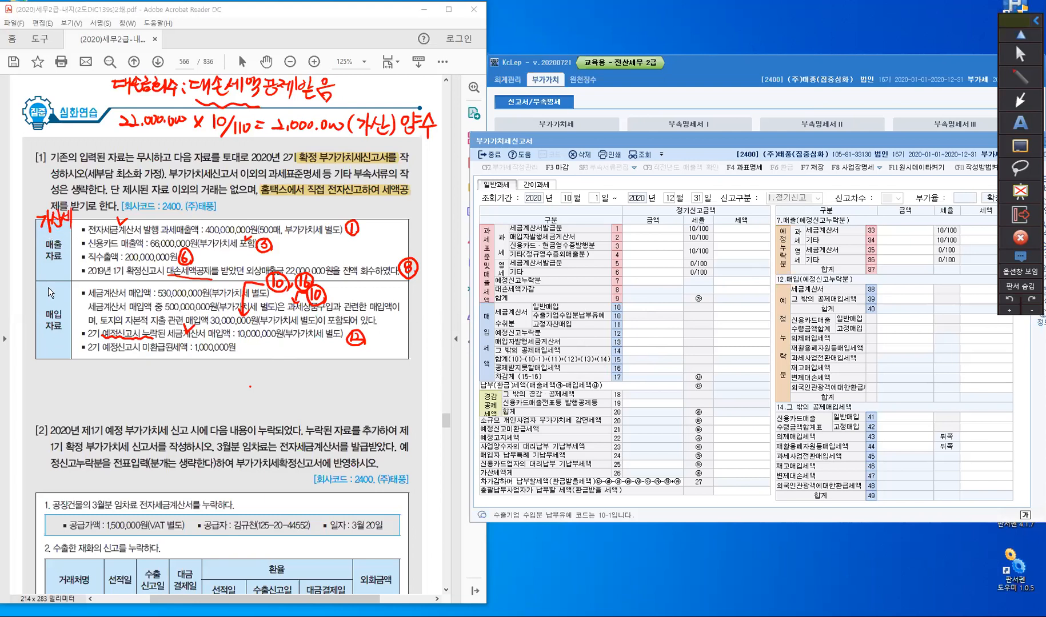
pyautogui.moveTo(49, 288); pyautogui.dragTo(59, 300)
pyautogui.moveTo(378, 336); pyautogui.dragTo(405, 344)
pyautogui.moveTo(408, 338); pyautogui.dragTo(412, 344)
pyautogui.moveTo(411, 338); pyautogui.dragTo(416, 337)
pyautogui.moveTo(416, 332); pyautogui.dragTo(416, 344)
pyautogui.moveTo(421, 330)
pyautogui.mouseDown()
pyautogui.moveTo(421, 347)
pyautogui.moveTo(435, 347)
pyautogui.mouseUp()
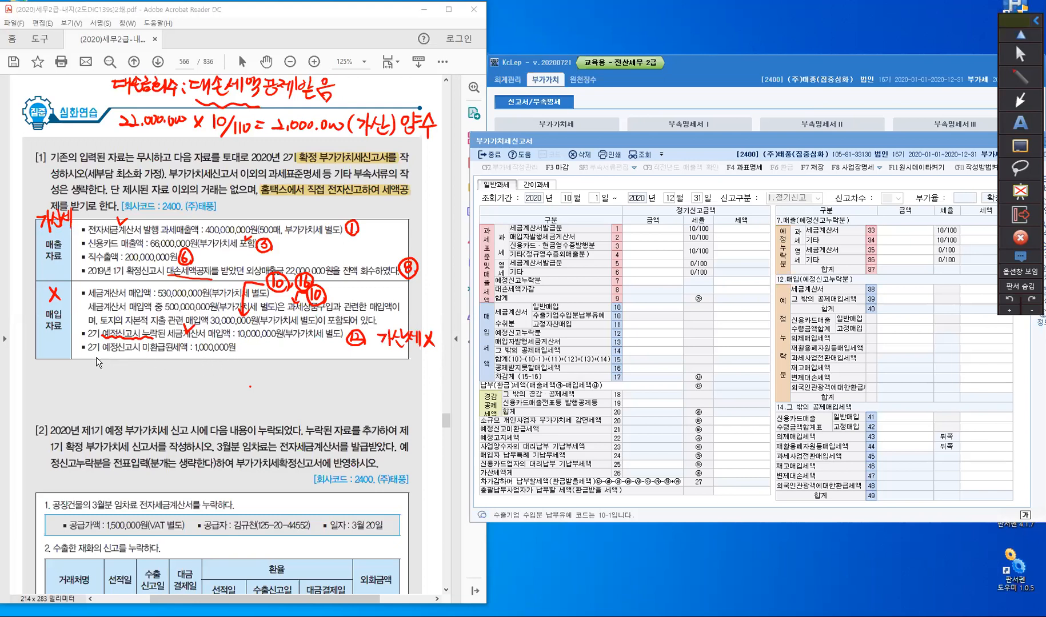
# Underline 예정신고시 미환급된세액 in the last 매입자료 item and handwrite "㉑ 양수" beneath it.
pyautogui.moveTo(101, 353); pyautogui.dragTo(184, 356)
pyautogui.click(525, 427)
pyautogui.moveTo(110, 367); pyautogui.dragTo(118, 378)
pyautogui.moveTo(122, 368)
pyautogui.mouseDown()
pyautogui.moveTo(125, 381)
pyautogui.moveTo(119, 363)
pyautogui.moveTo(142, 366)
pyautogui.mouseUp()
pyautogui.moveTo(148, 364); pyautogui.dragTo(151, 375)
pyautogui.moveTo(150, 369); pyautogui.dragTo(154, 368)
pyautogui.moveTo(151, 371); pyautogui.dragTo(157, 375)
pyautogui.moveTo(162, 371); pyautogui.dragTo(166, 374)
pyautogui.moveTo(156, 378); pyautogui.dragTo(170, 375)
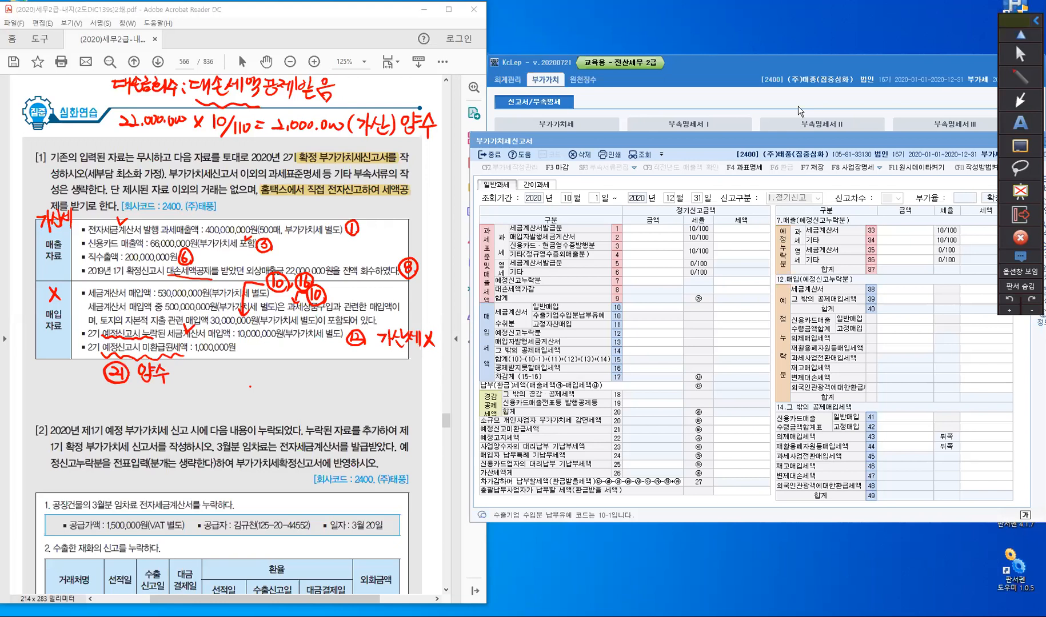
# Leave annotation mode and the VAT return, open 매입매출전표입력, and set the entry date to 31 December 2020.
pyautogui.click(1019, 55)
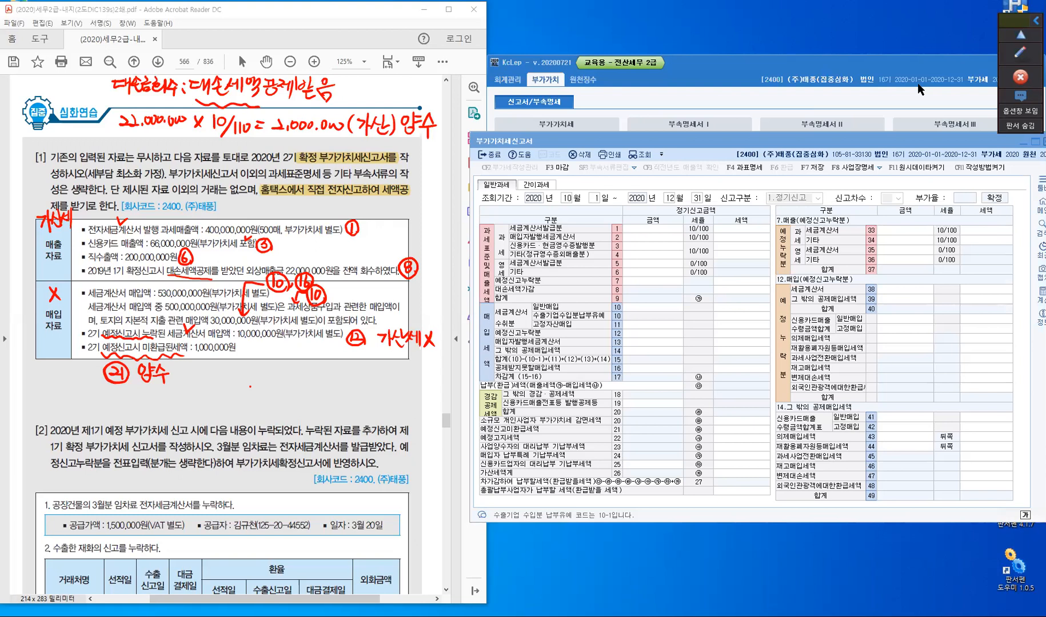
pyautogui.click(1024, 144)
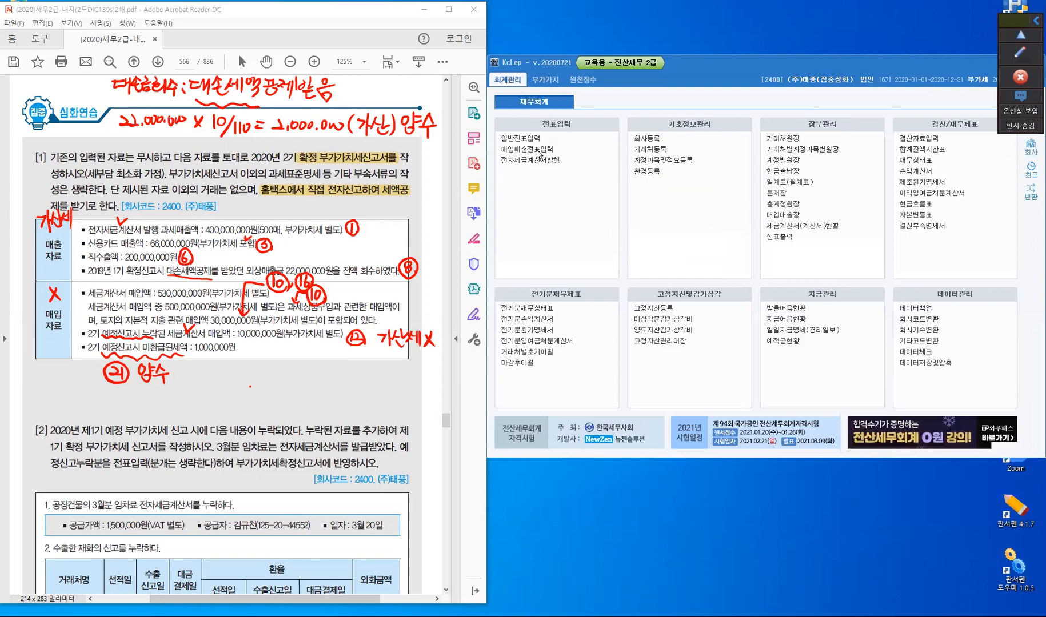
pyautogui.click(538, 149)
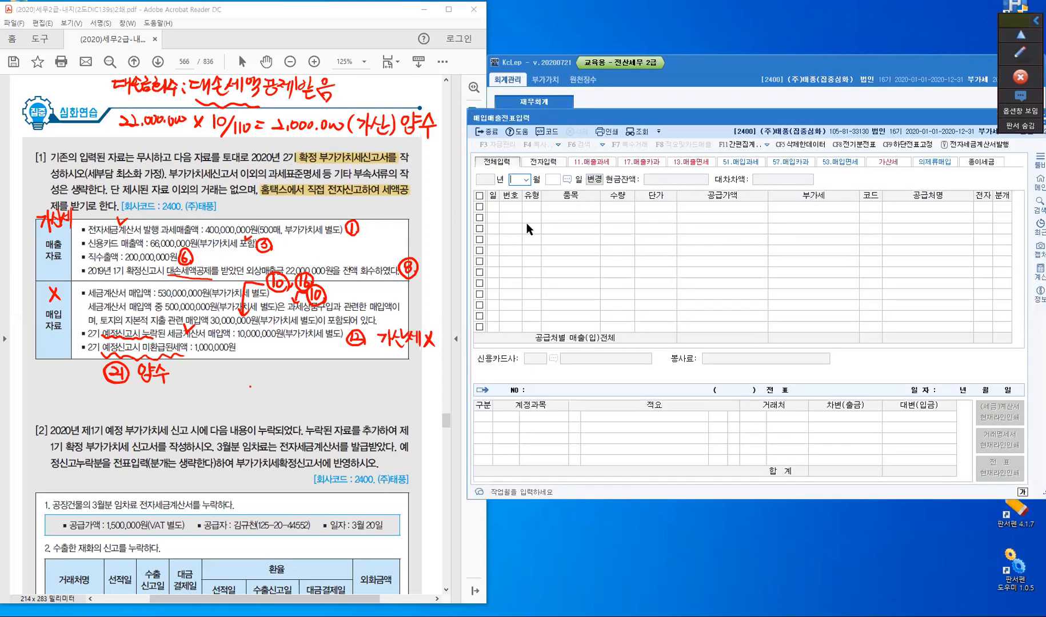
pyautogui.write('1')
pyautogui.write('2')
pyautogui.write('3')
pyautogui.write('1')
pyautogui.press('Return')
pyautogui.press('Return')
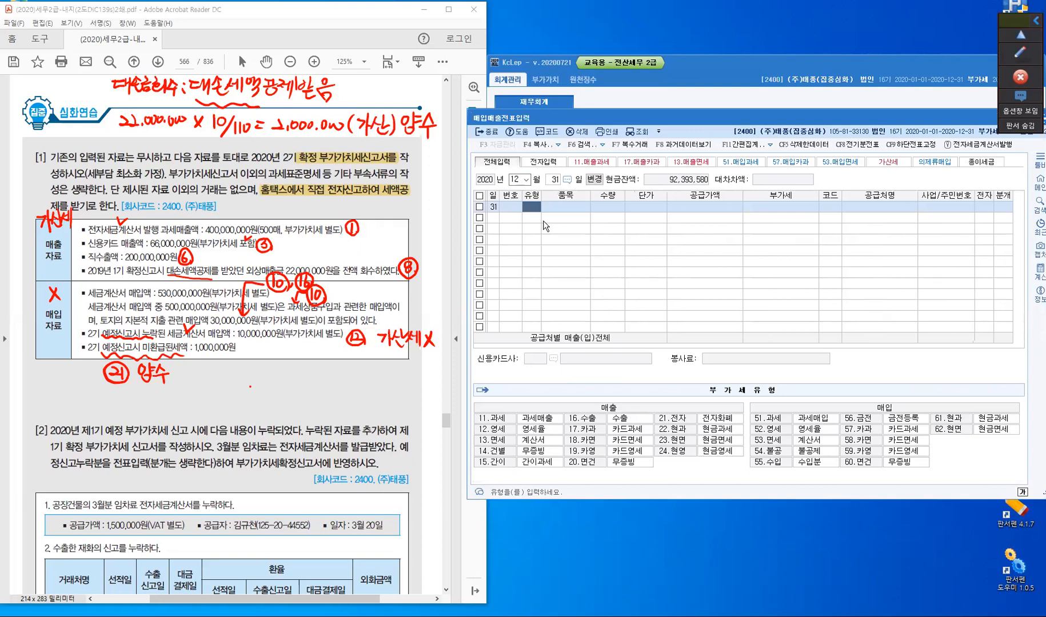
# Enter a purchase line of type 54 (불공) with a supply value of 30,000,000.
pyautogui.write('54')
pyautogui.press('Return')
pyautogui.press('Return')
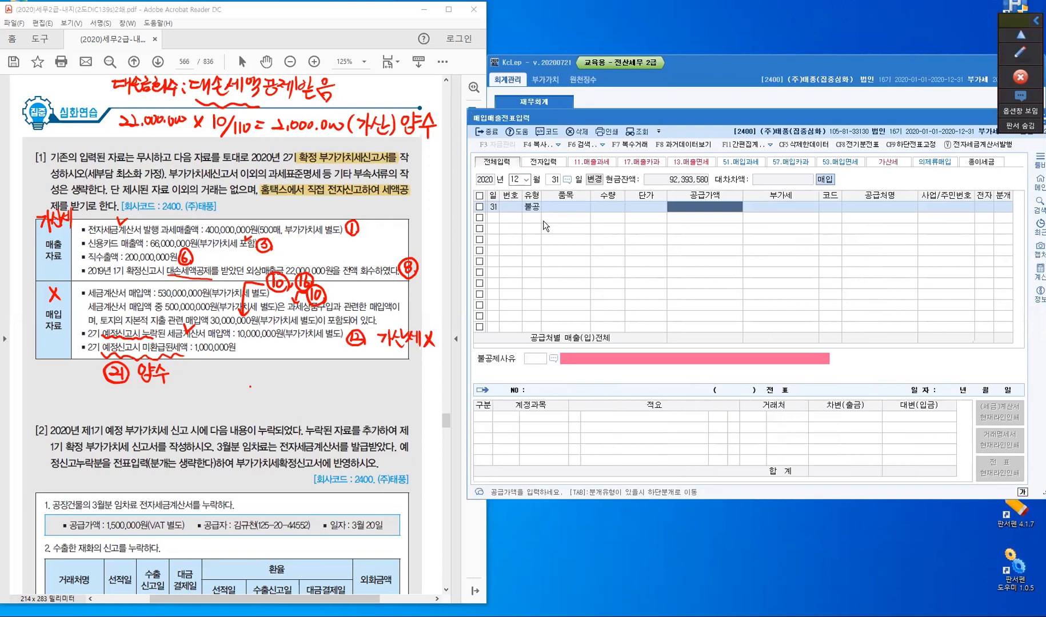
pyautogui.write('30000000')
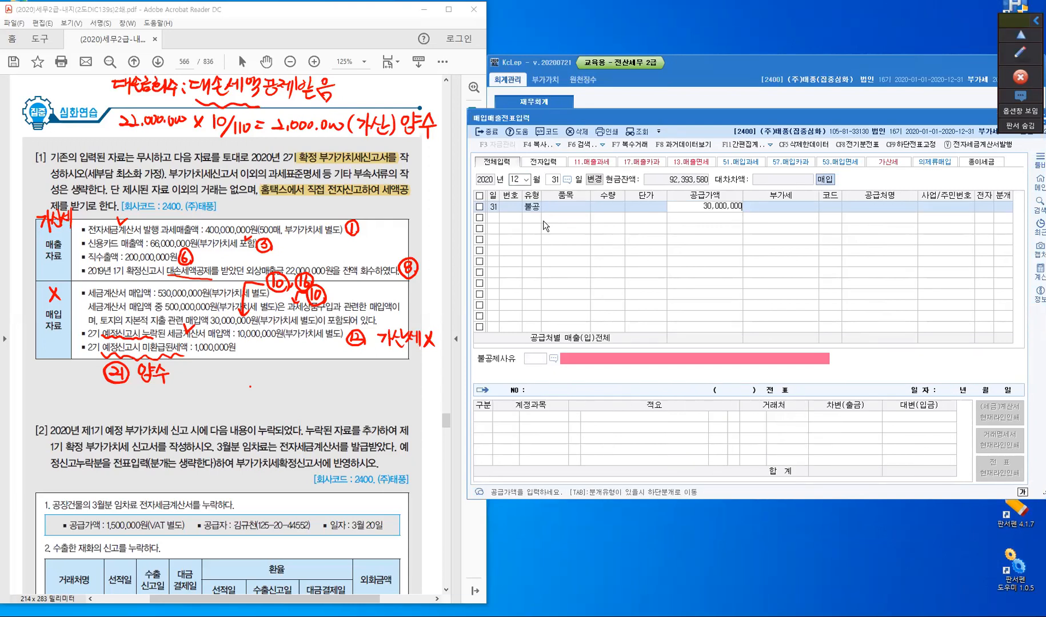
pyautogui.press('Return')
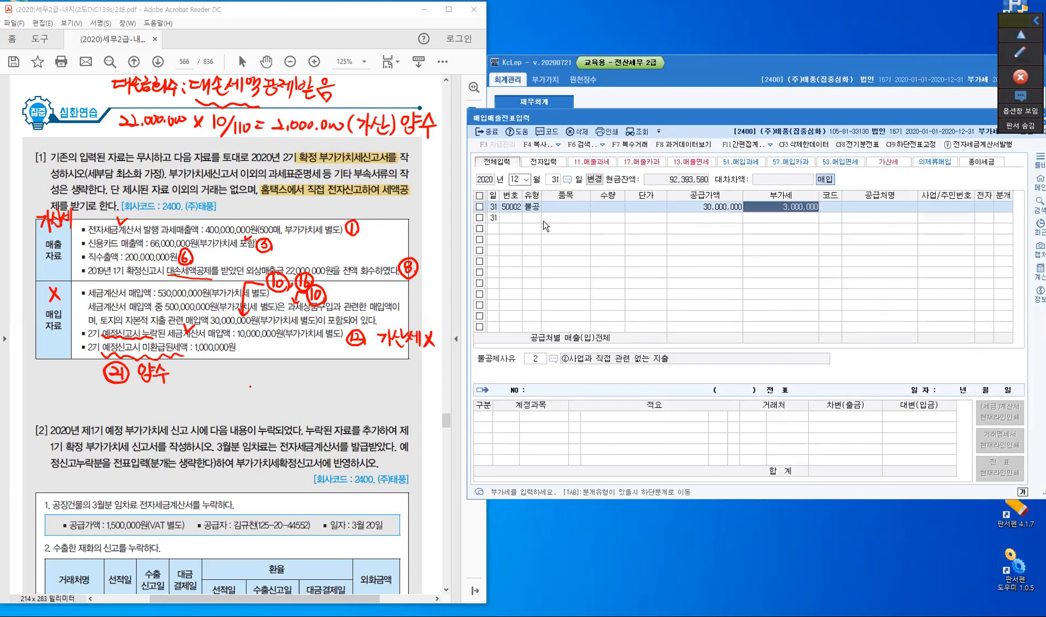
# Assign supplier code 101 (도교상사) to the 불공 purchase line.
pyautogui.press('Return')
pyautogui.press('F2')
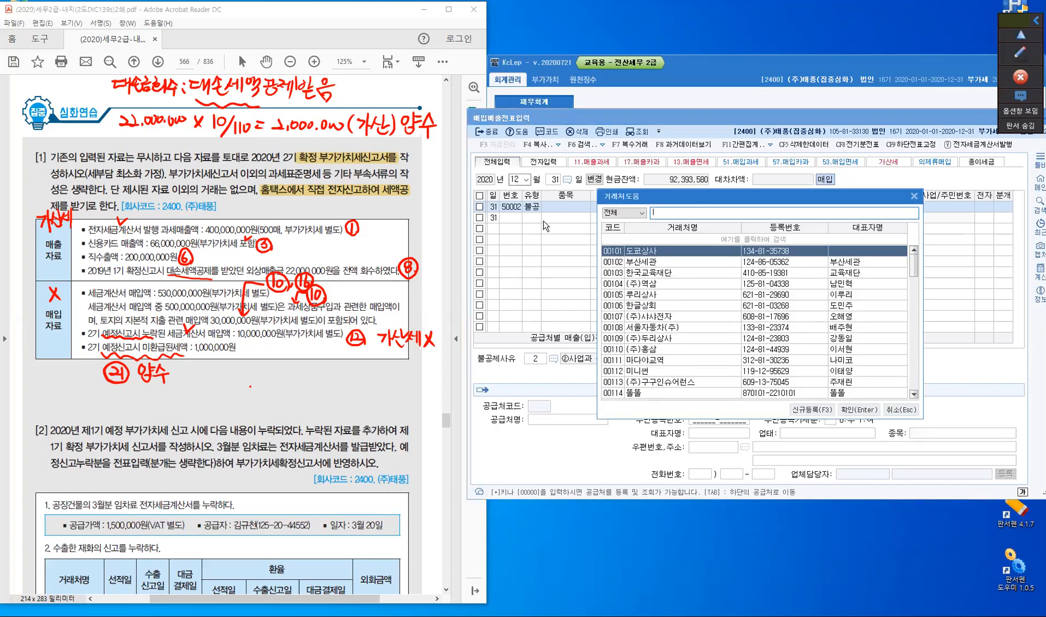
pyautogui.press('Escape')
pyautogui.write('101')
pyautogui.press('Return')
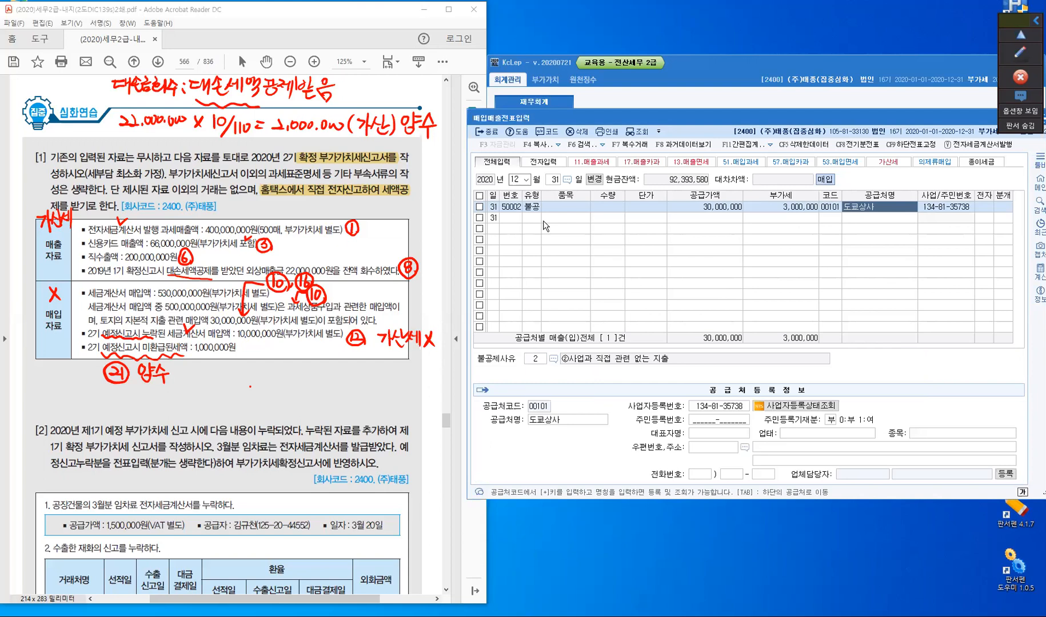
# Set the 불공제사유 of the 도교상사 purchase line to 6, ⑥토지의 자본적 지출 관련.
pyautogui.press('Return')
pyautogui.press('Return')
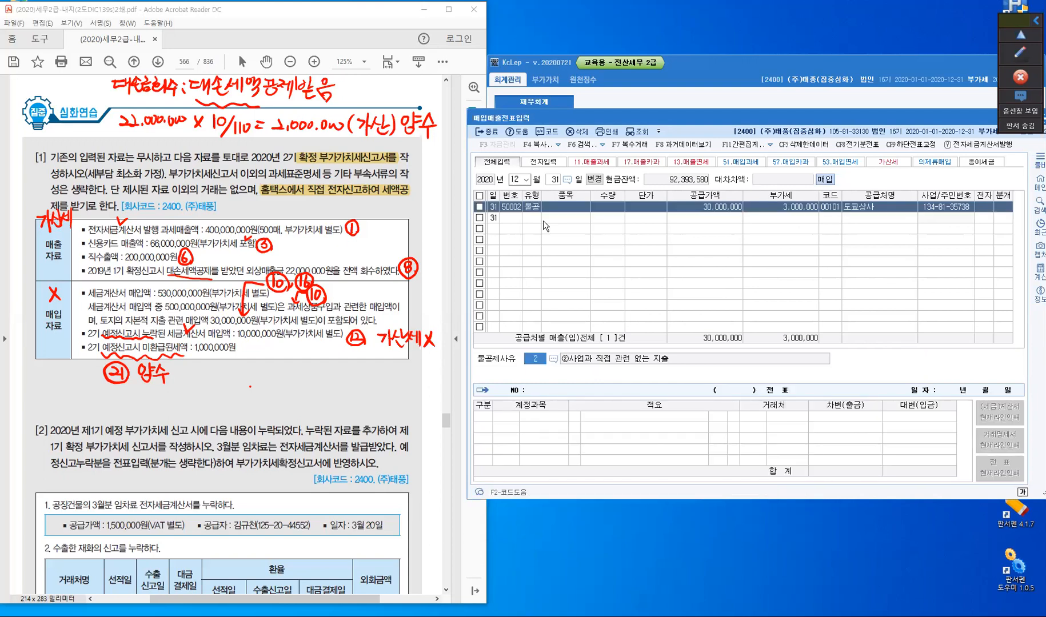
pyautogui.press('F2')
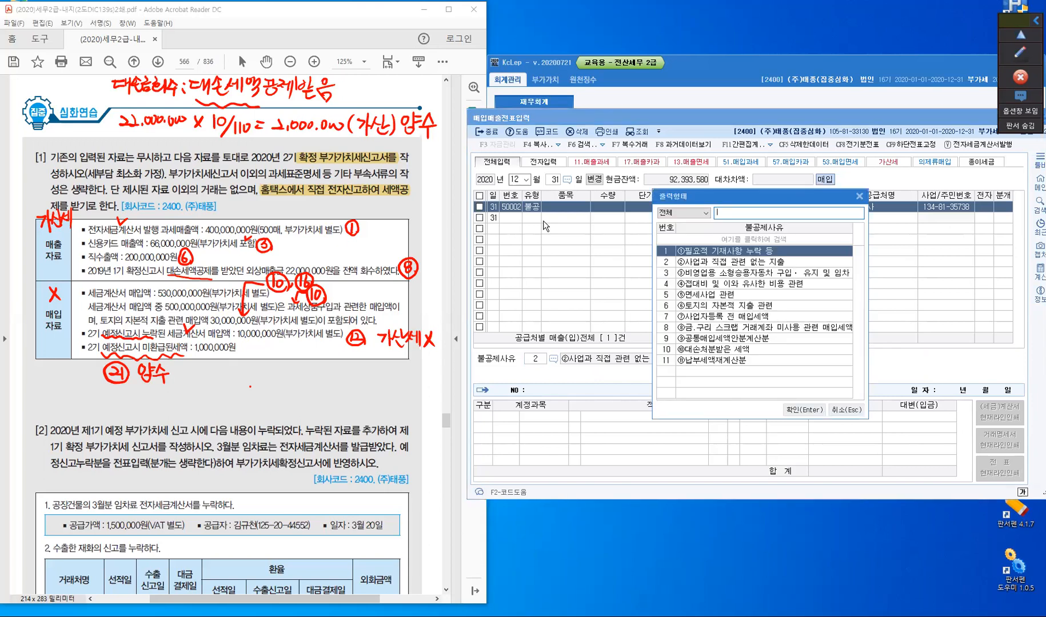
pyautogui.press('Down')
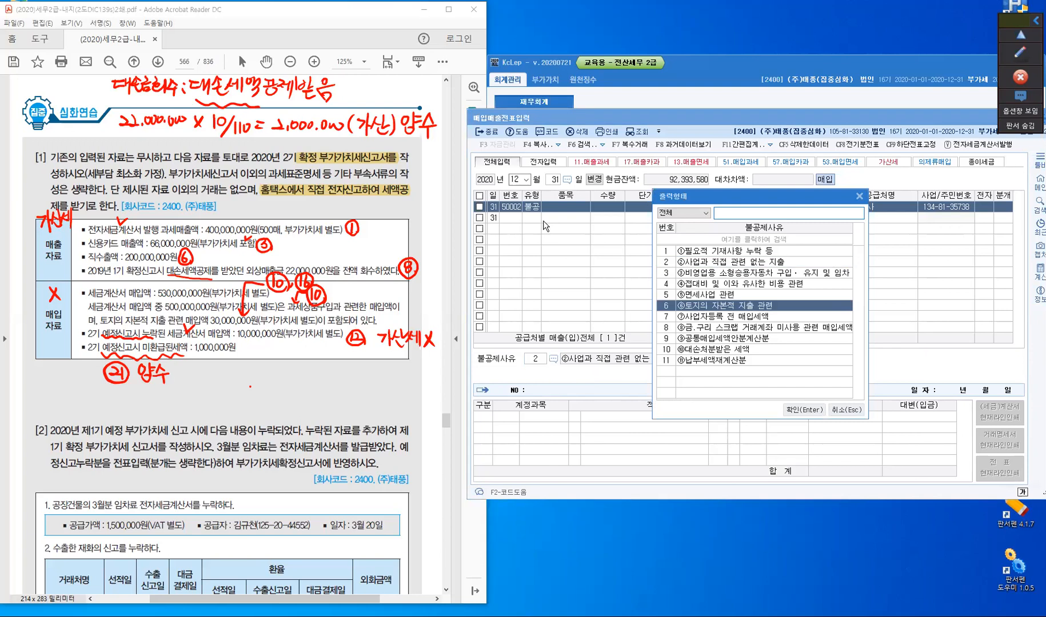
pyautogui.press('Return')
pyautogui.write('6')
pyautogui.press('Return')
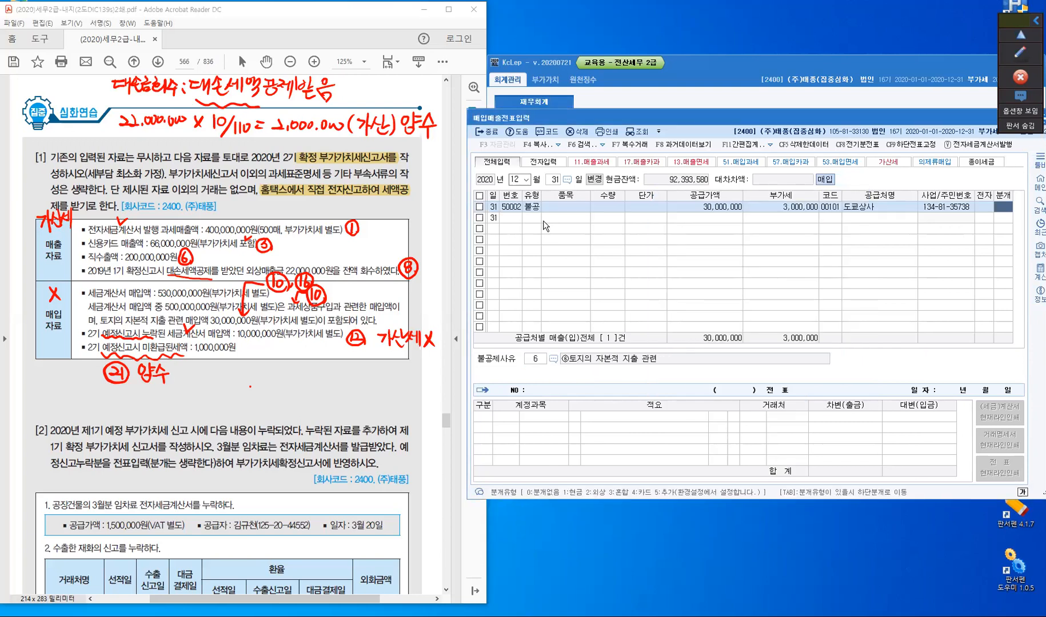
# Journalize the 불공 purchase as cash (현금) with account 0201 토지 and finish the voucher.
pyautogui.write('1')
pyautogui.press('Return')
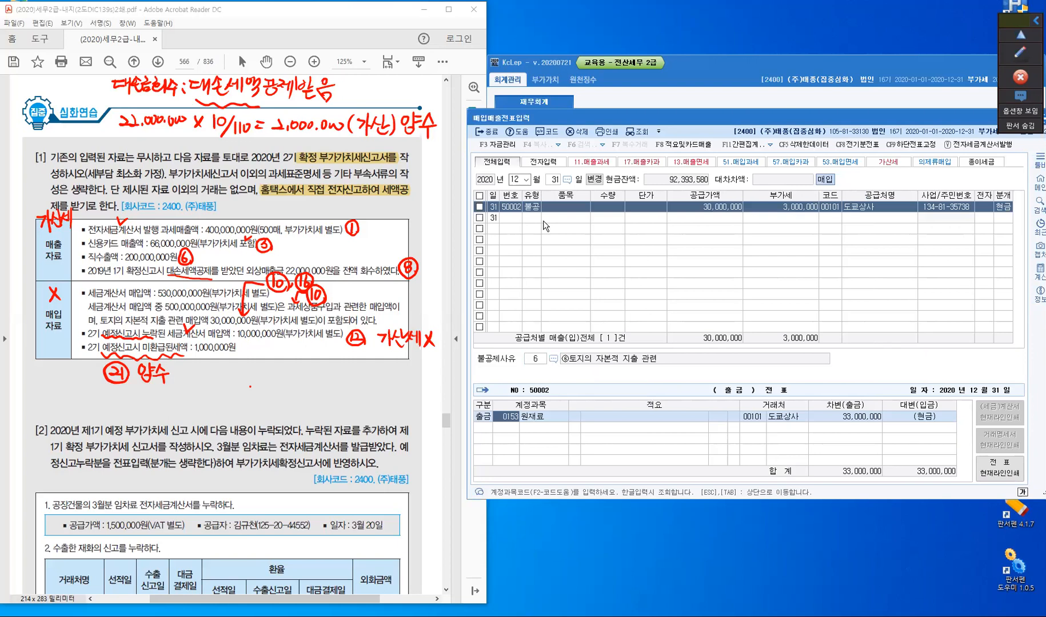
pyautogui.write('201')
pyautogui.press('Return')
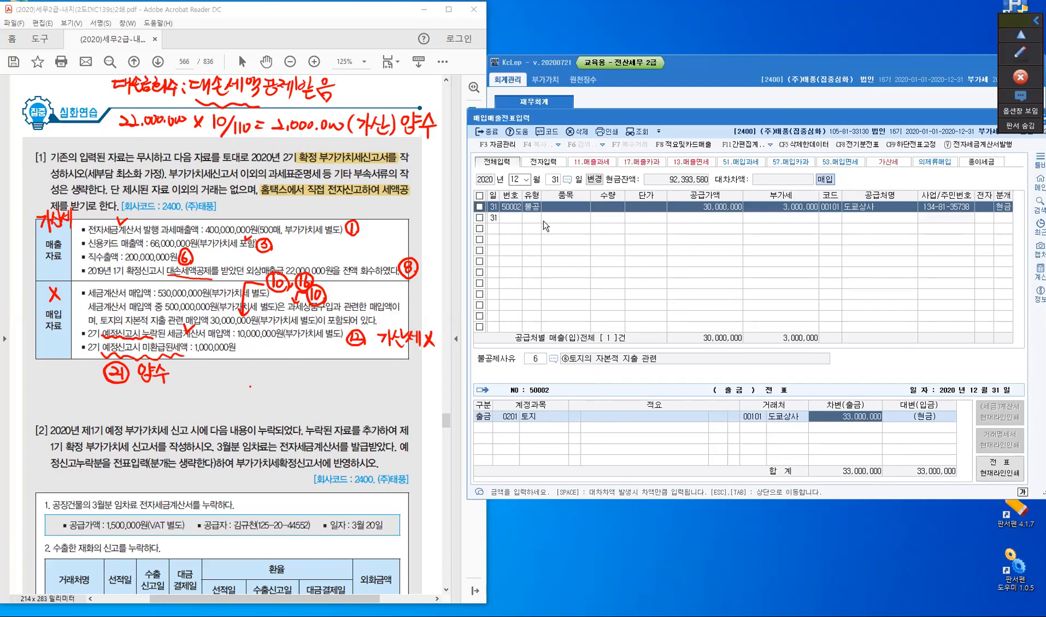
pyautogui.press('Return')
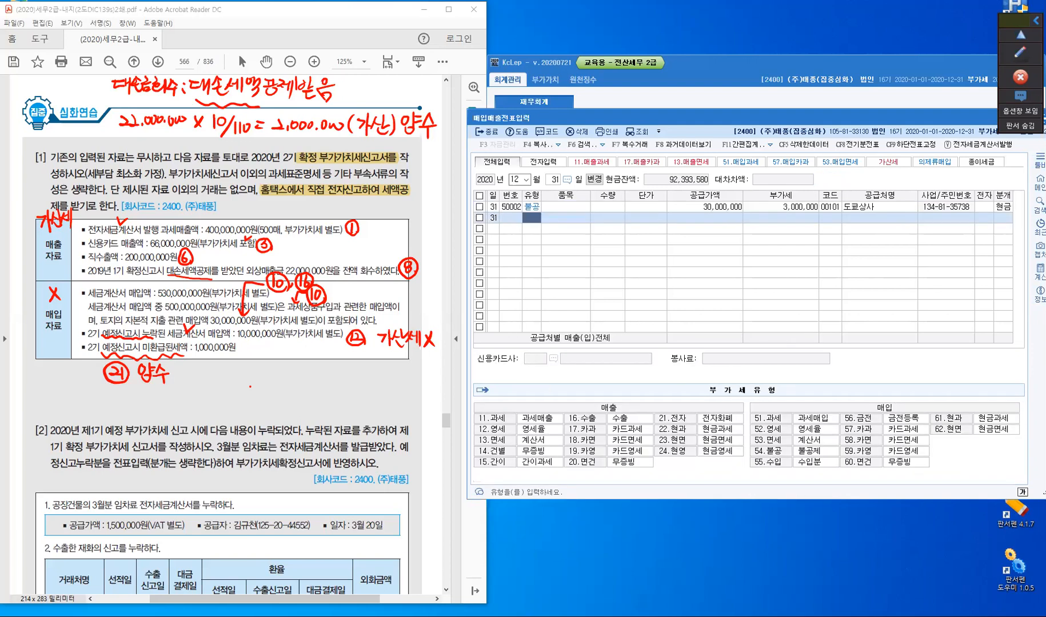
# Return to 부가가치세신고서 and clear the amount and tax of row 10, 세금계산서수취분 일반매입.
pyautogui.moveTo(707, 616)
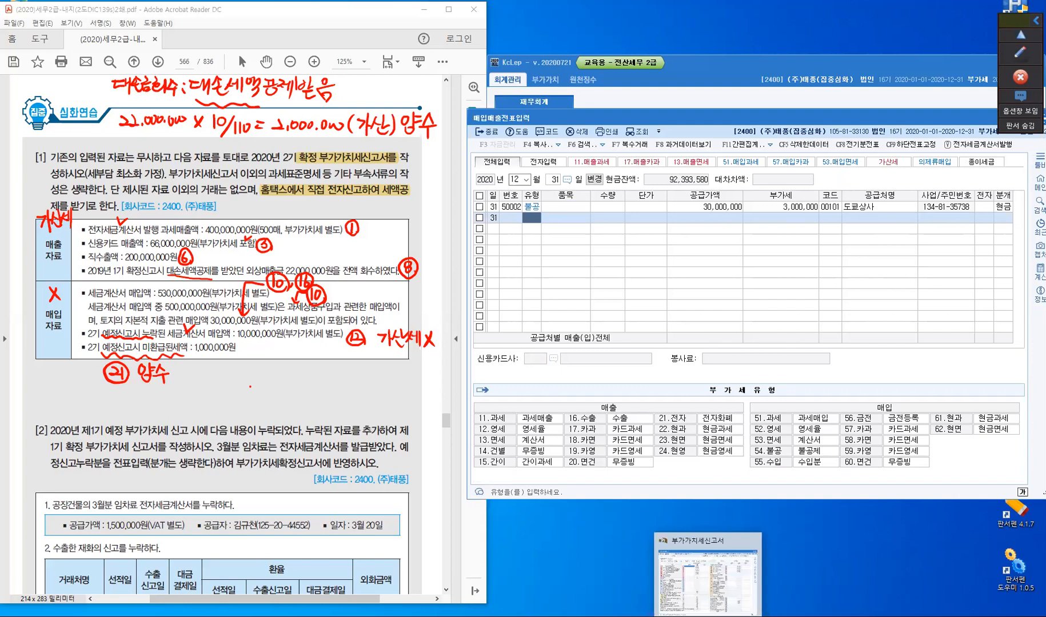
pyautogui.click(707, 577)
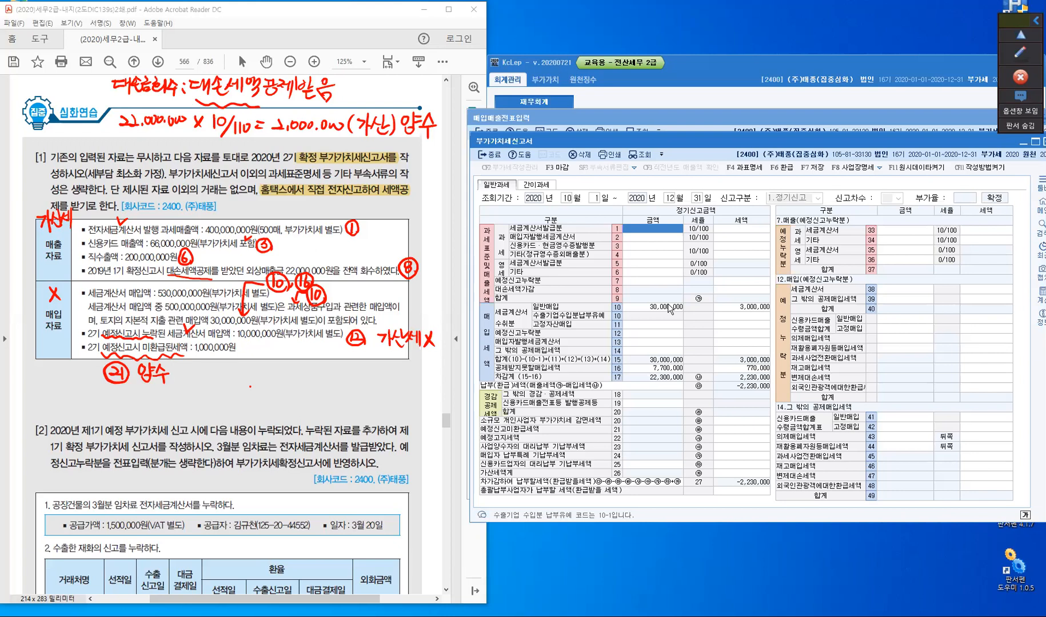
pyautogui.click(670, 308)
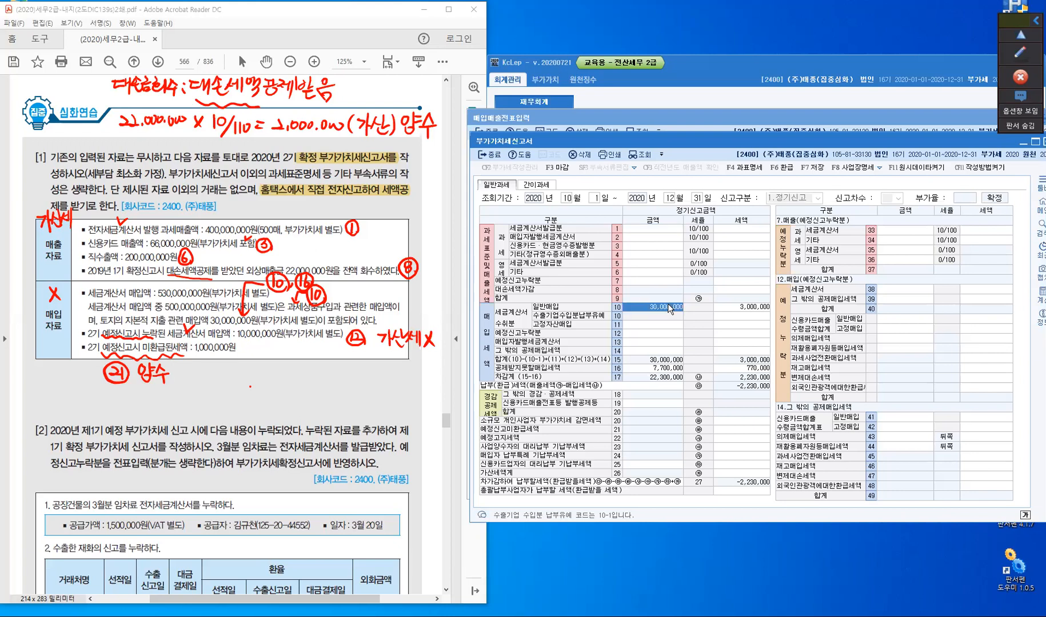
pyautogui.press('Delete')
pyautogui.press('Return')
pyautogui.press('Delete')
pyautogui.press('Return')
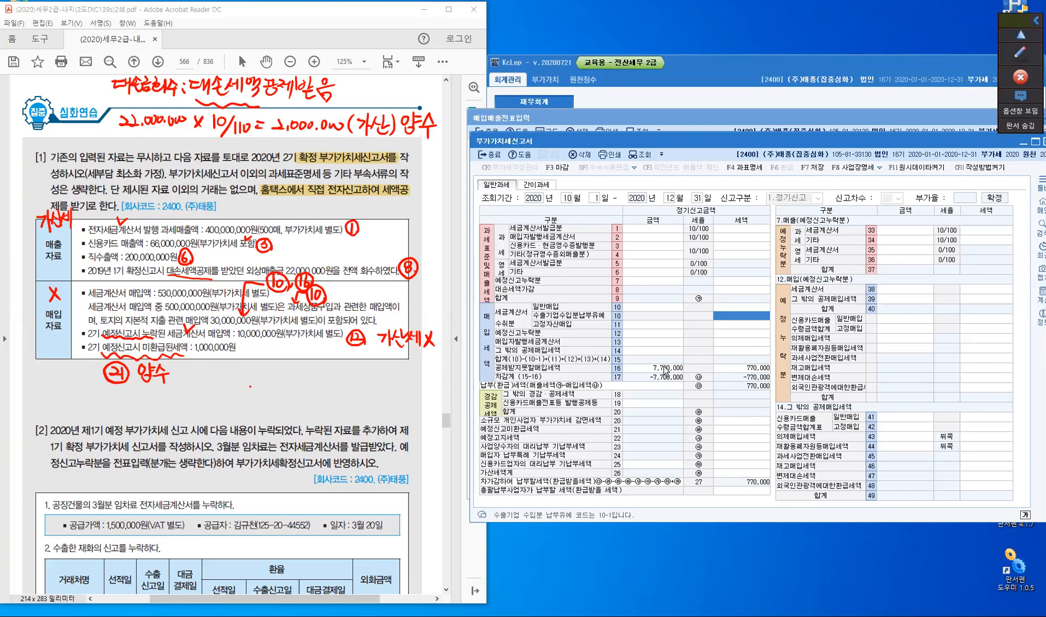
# Clear the amount and tax of 공통매입세액면세등사업분 (row 51) in the 공제받지못할매입세액 details.
pyautogui.click(658, 369)
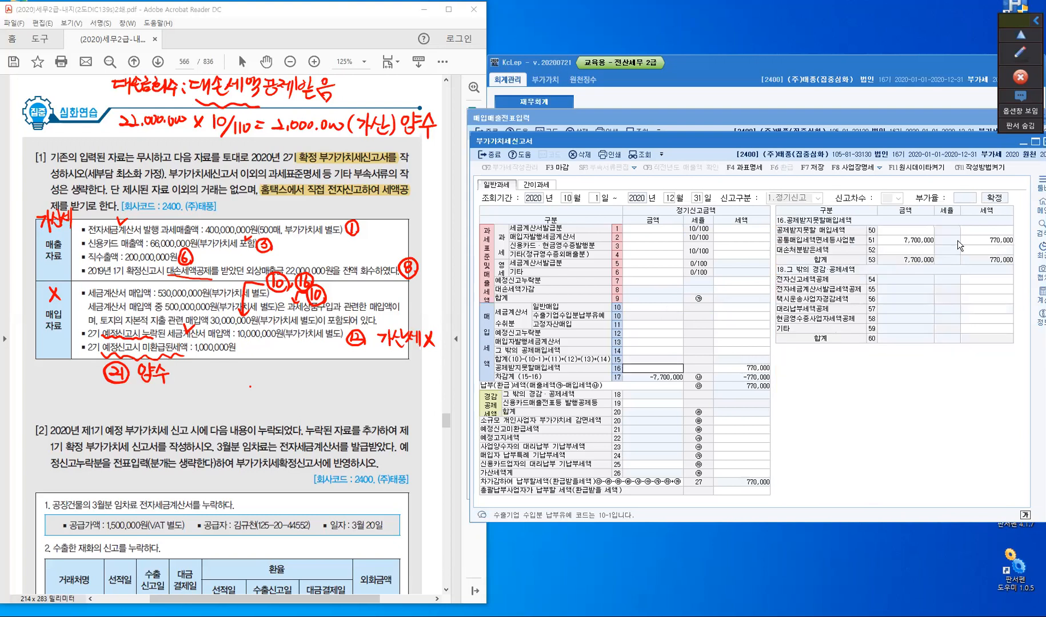
pyautogui.click(993, 240)
pyautogui.press('Delete')
pyautogui.press('Return')
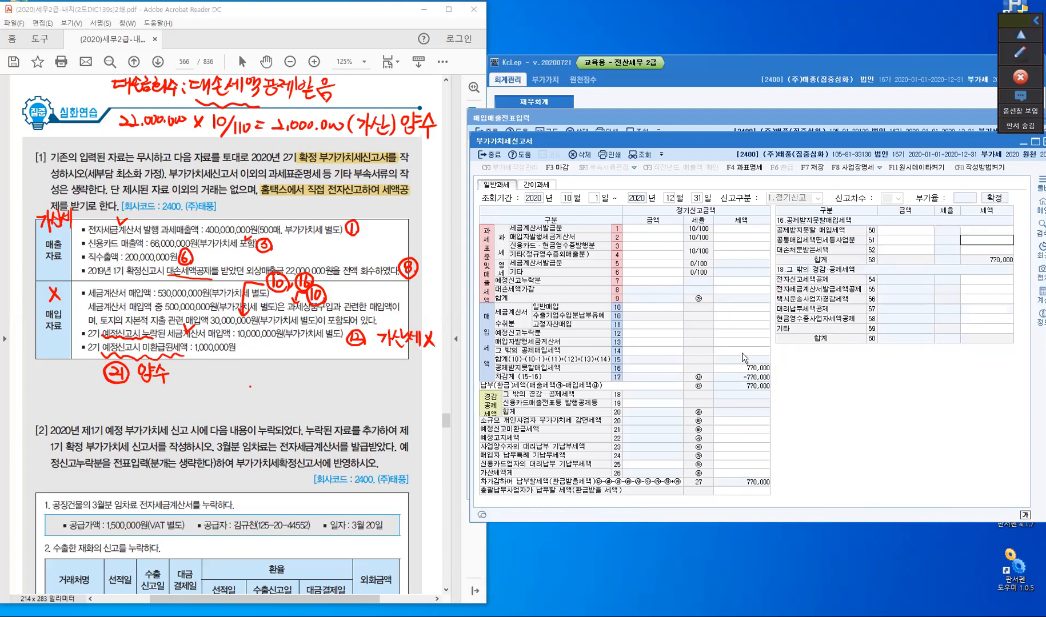
# Enter 400,000,000 as the 과세 세금계산서발급분 amount in row 1.
pyautogui.click(644, 228)
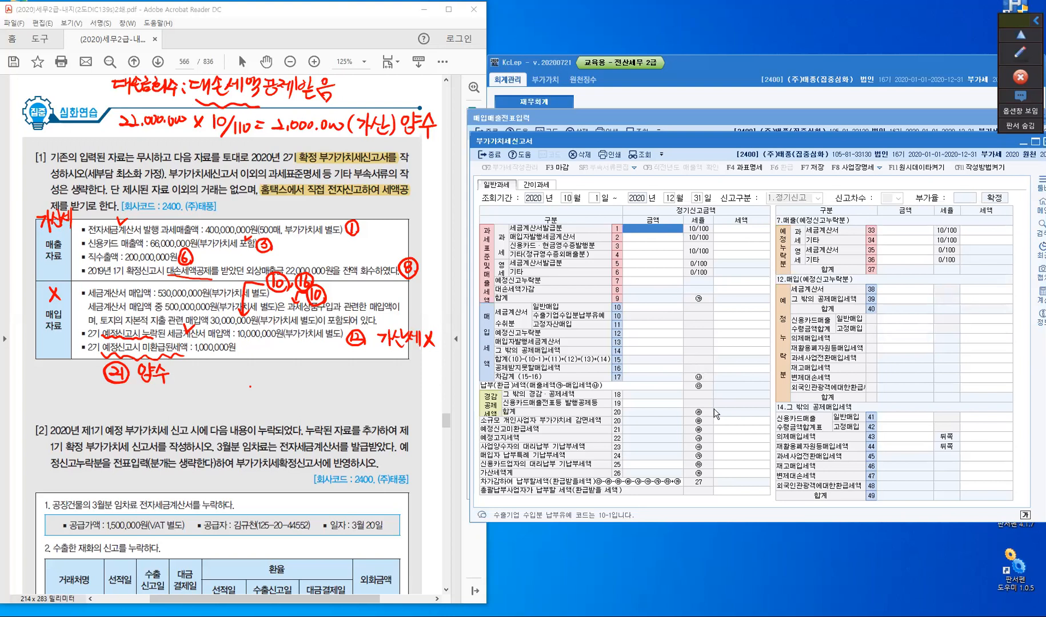
pyautogui.write('400000000')
pyautogui.press('Return')
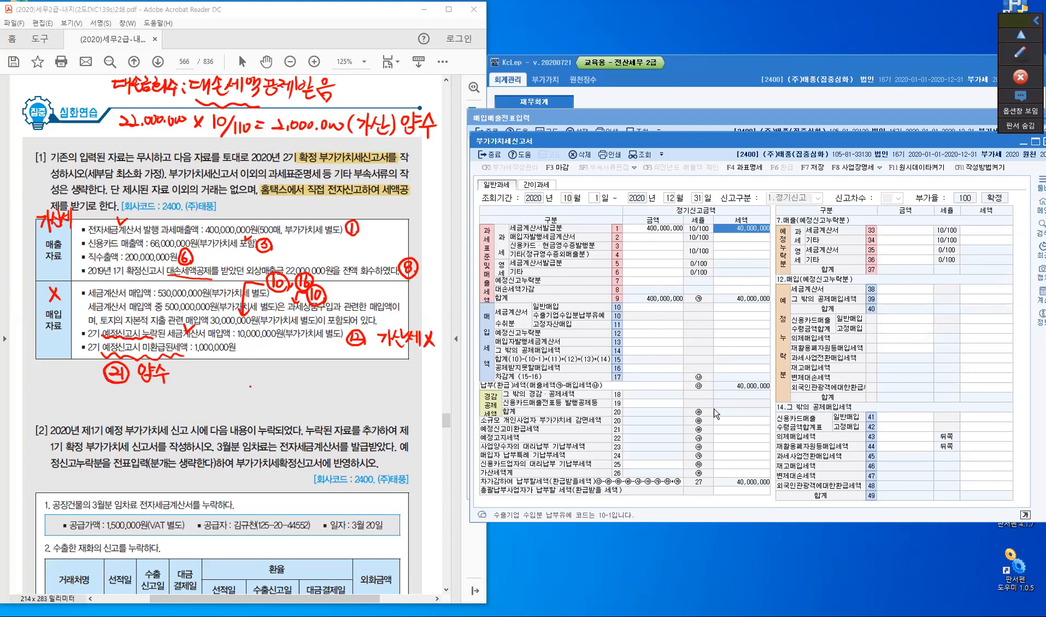
# Enter 60,000,000 as the 신용카드·현금영수증발행분 amount in row 3.
pyautogui.press('Return')
pyautogui.press('Return')
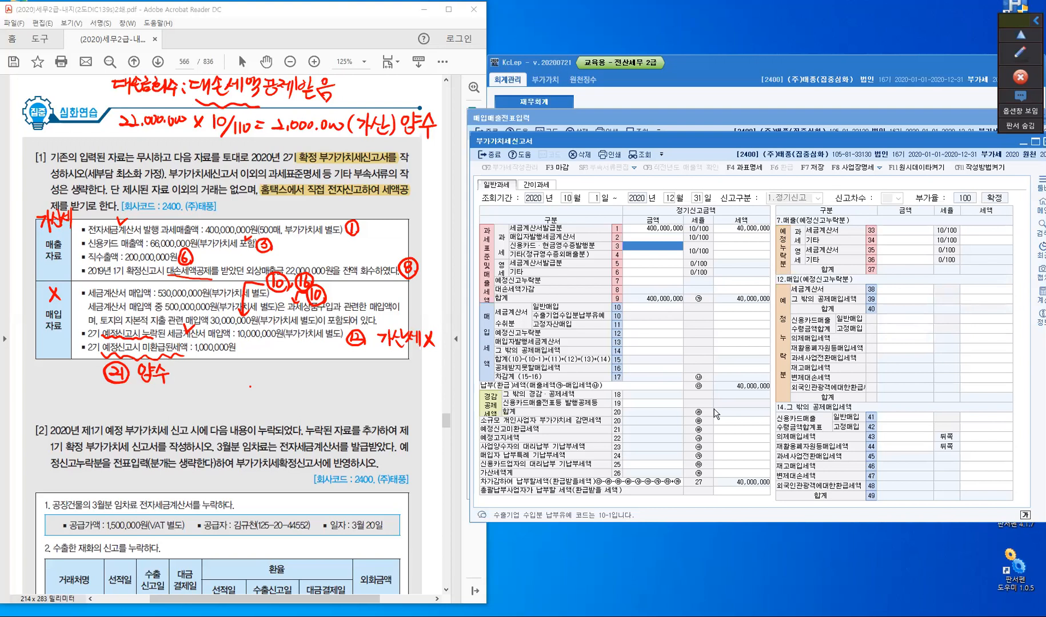
pyautogui.write('6')
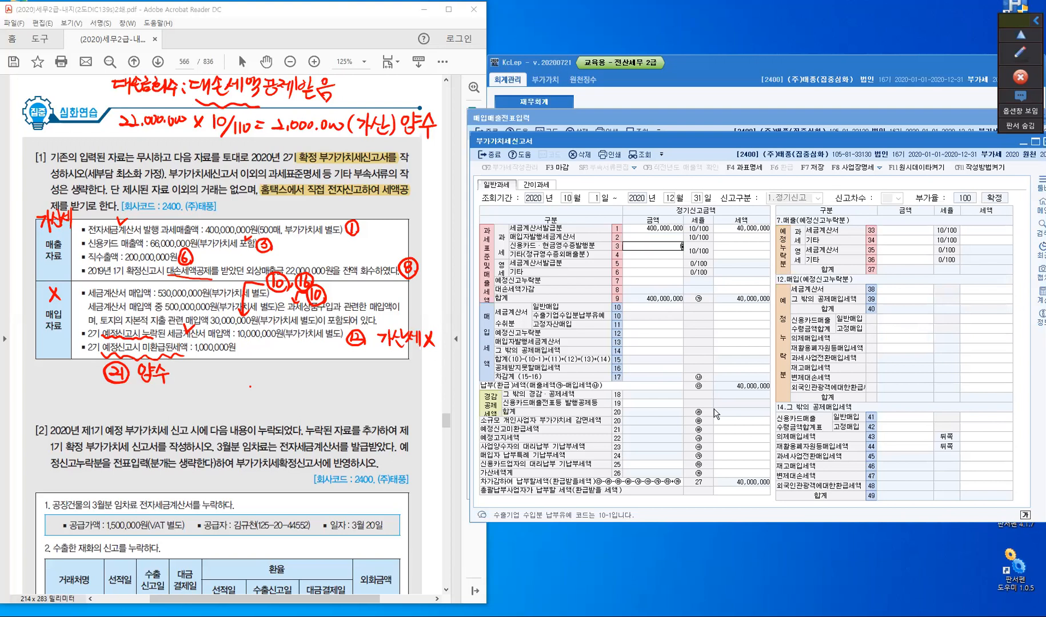
pyautogui.write('0,000,000')
pyautogui.press('Return')
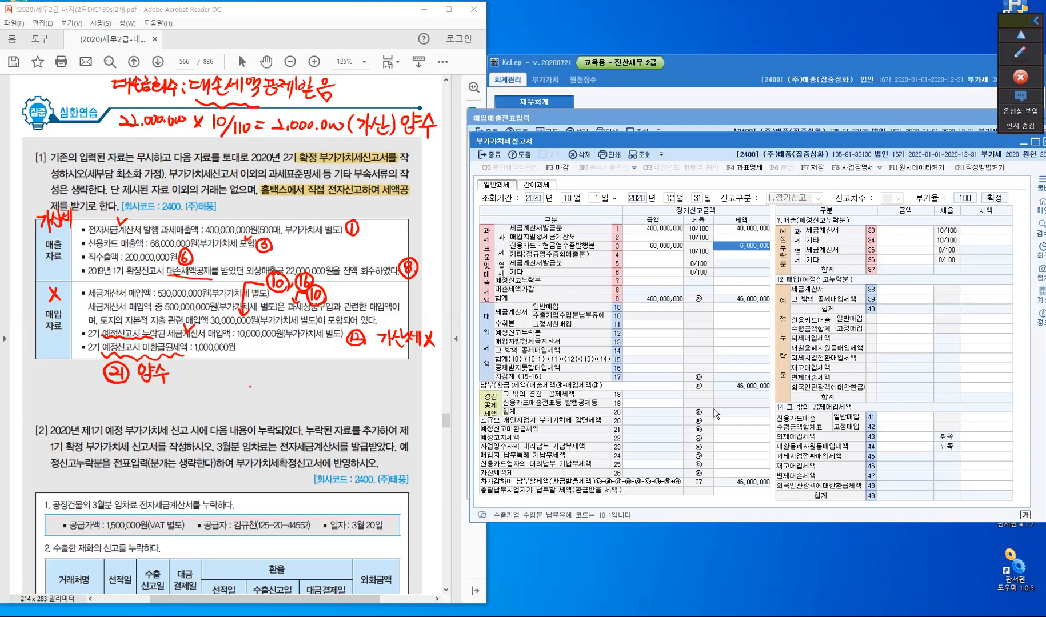
# Enter 66,000,000 as the 신용카드매출전표등 발행공제등 amount in row 19.
pyautogui.click(668, 404)
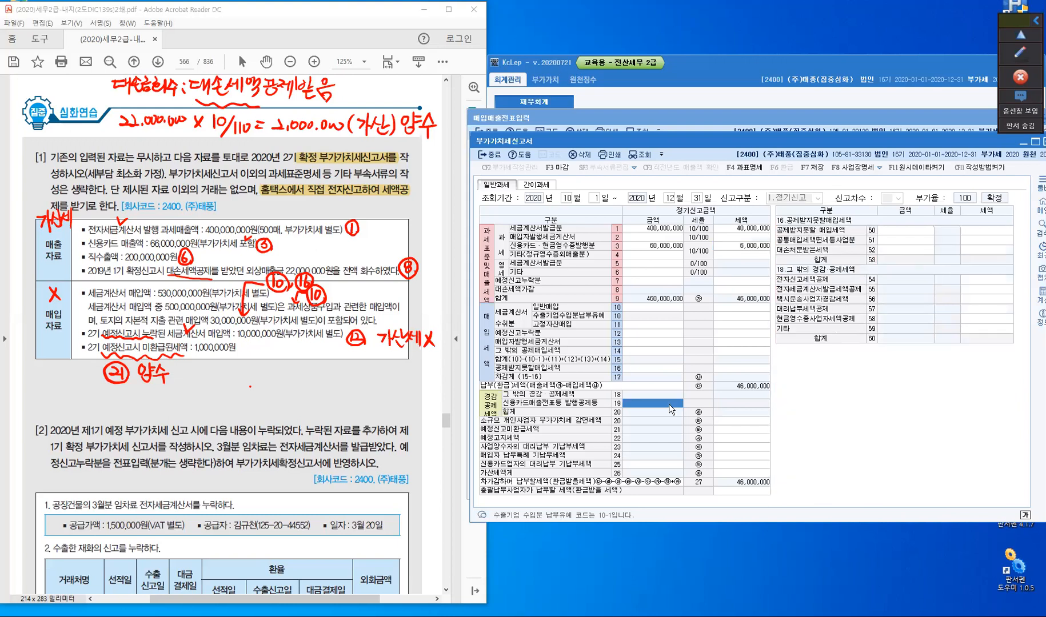
pyautogui.click(668, 405)
pyautogui.write('66,000,000')
pyautogui.press('Return')
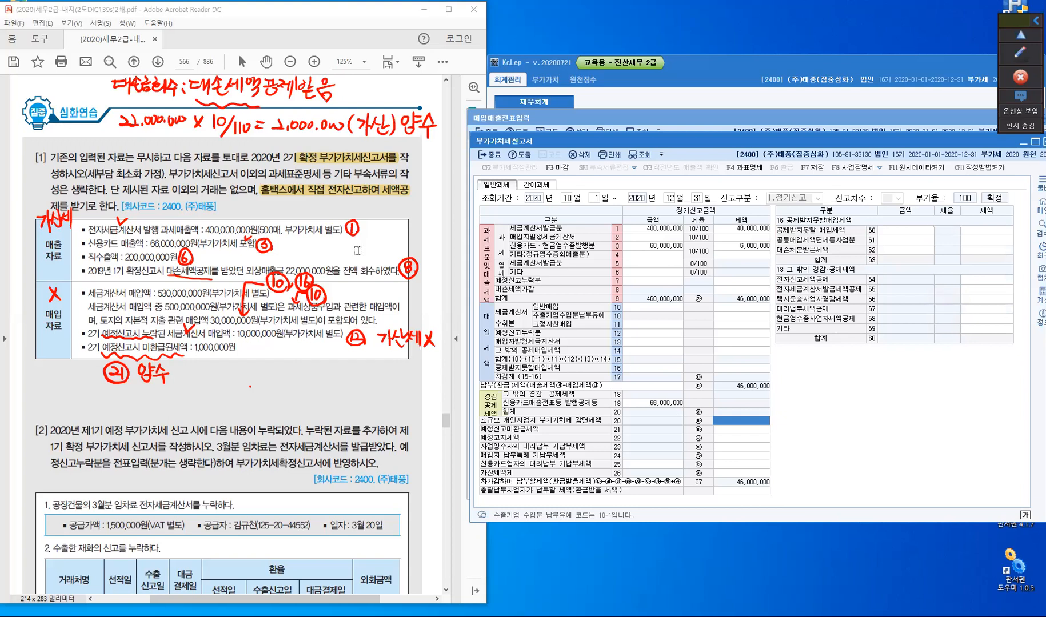
# Enter 200,000,000 as the zero-rated 영세 기타 amount in row 6.
pyautogui.click(653, 255)
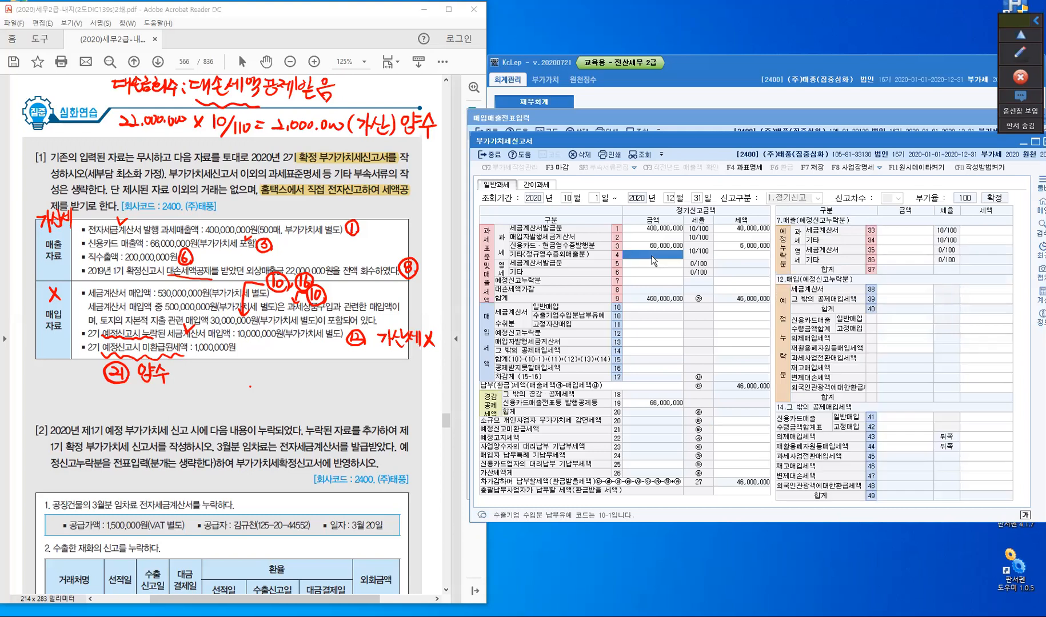
pyautogui.press('Return')
pyautogui.press('Return')
pyautogui.write('200,000,000')
pyautogui.press('Return')
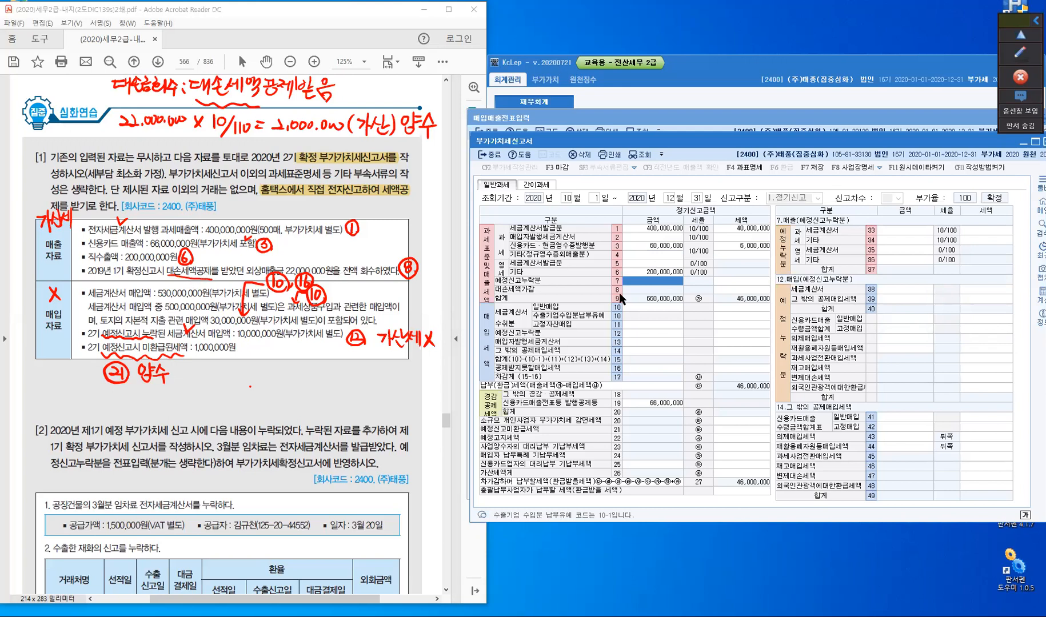
# Enter 2,000,000 as the tax of 대손세액가감 in row 8.
pyautogui.click(735, 291)
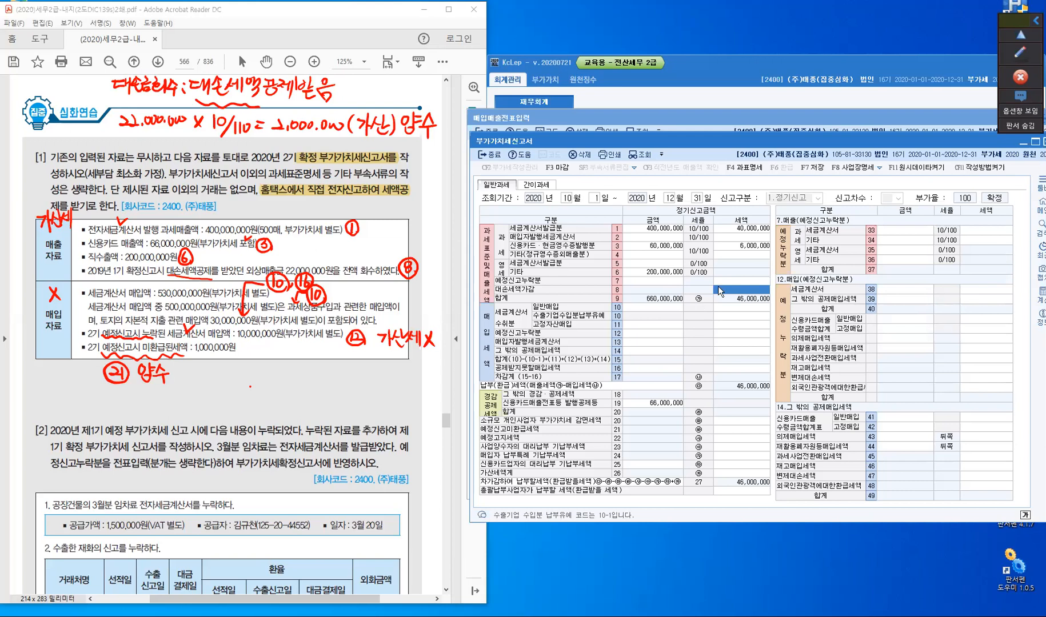
pyautogui.click(741, 307)
pyautogui.write('2000000')
pyautogui.press('Return')
# Enter 530,000,000 as the amount and 53,000,000 as the tax of 세금계산서수취분 일반매입 in row 10.
pyautogui.click(740, 307)
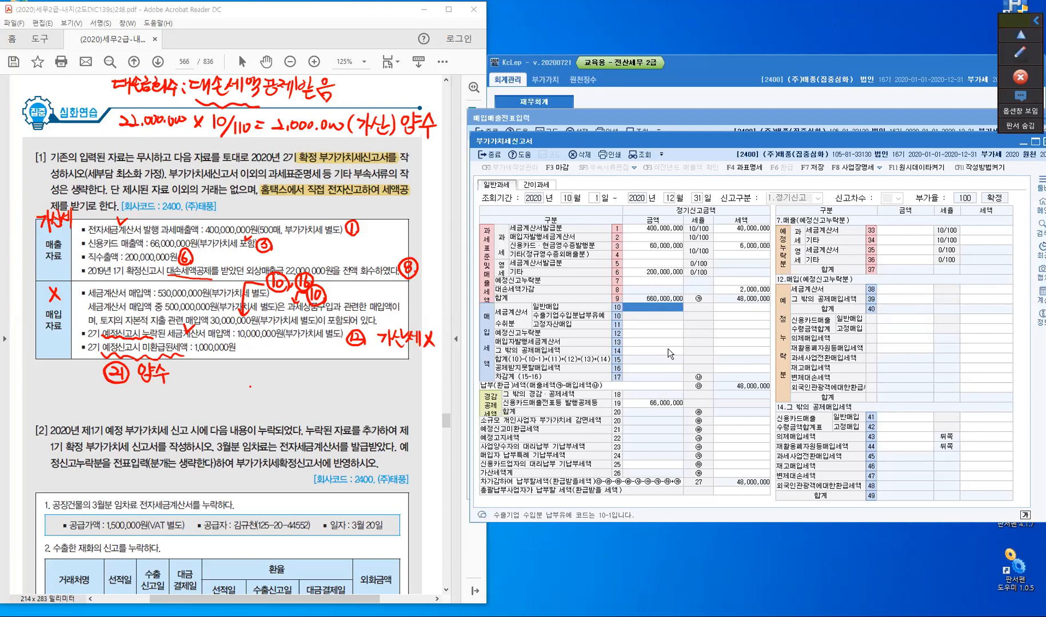
pyautogui.write('530,000,000')
pyautogui.press('Return')
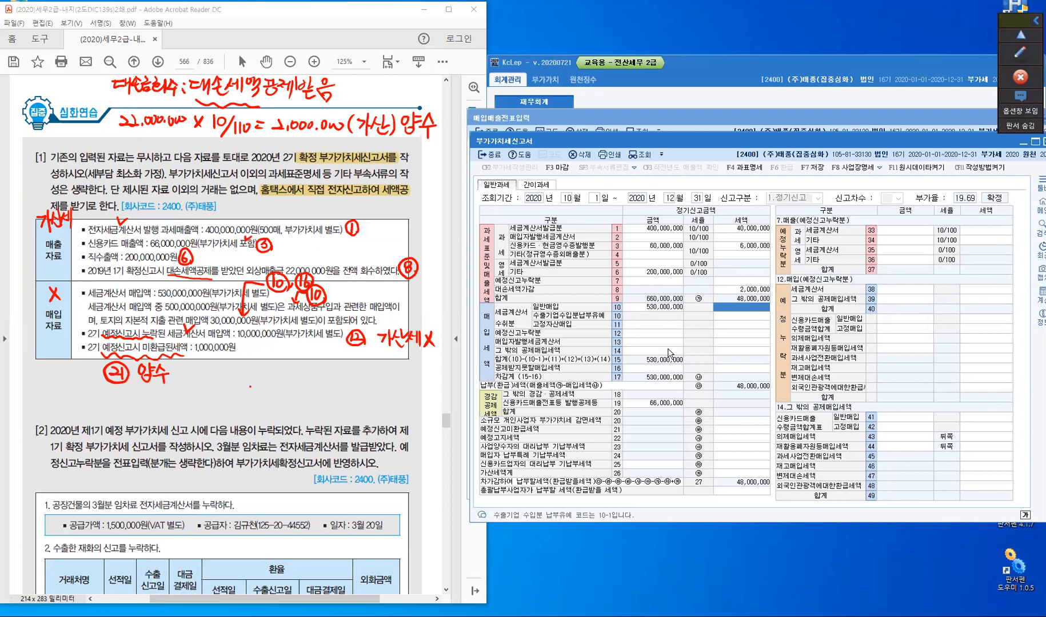
pyautogui.write('530,000,00')
pyautogui.press('Return')
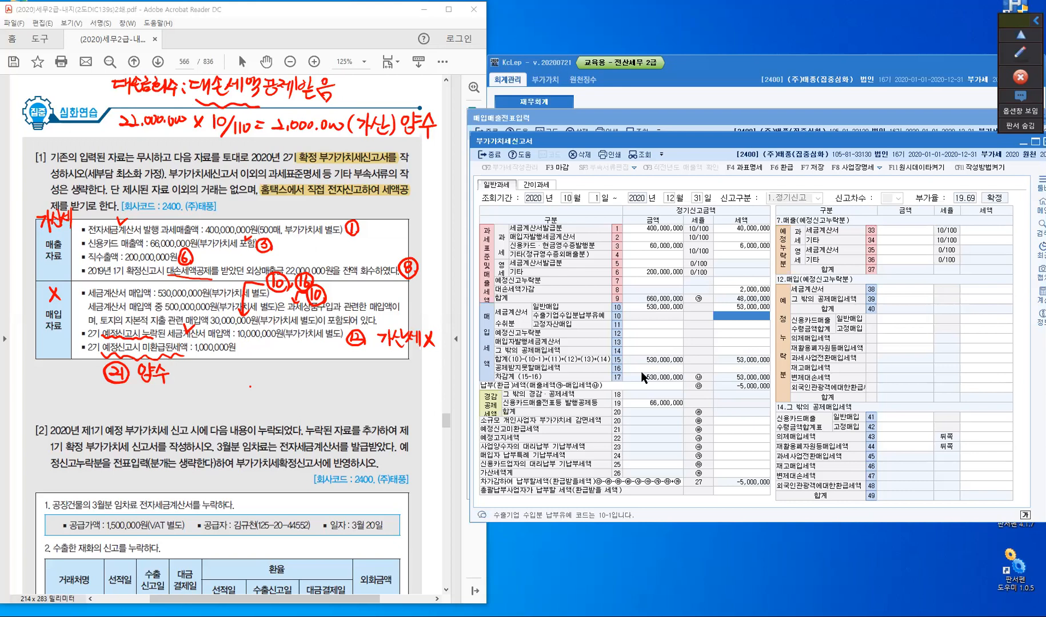
# Enter 30,000,000 as the amount and 3,000,000 as the tax of 공제받지못할 매입세액 in row 50.
pyautogui.click(666, 368)
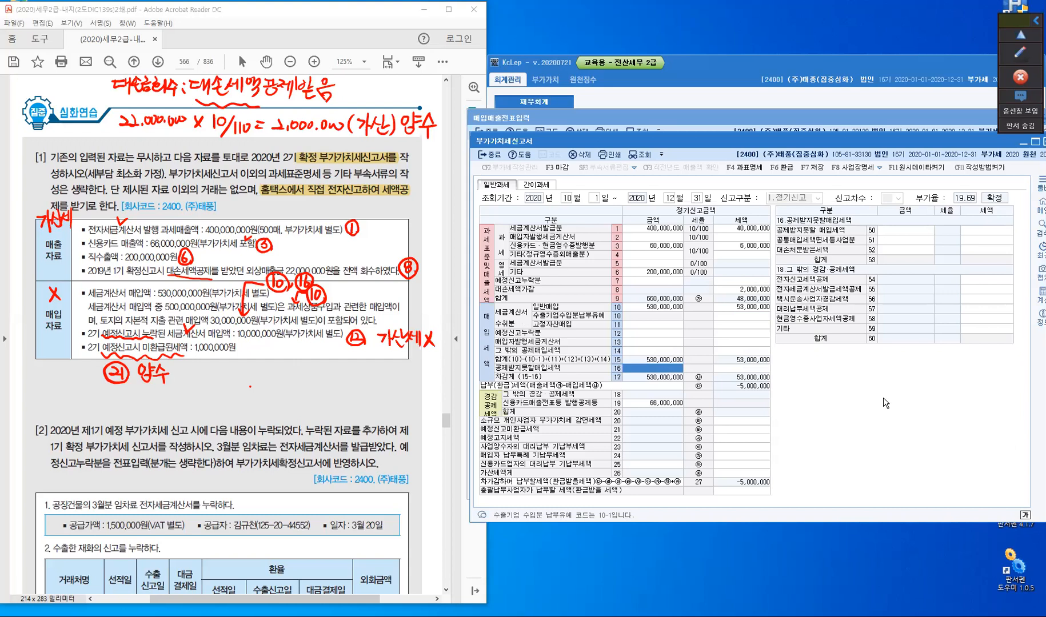
pyautogui.click(905, 230)
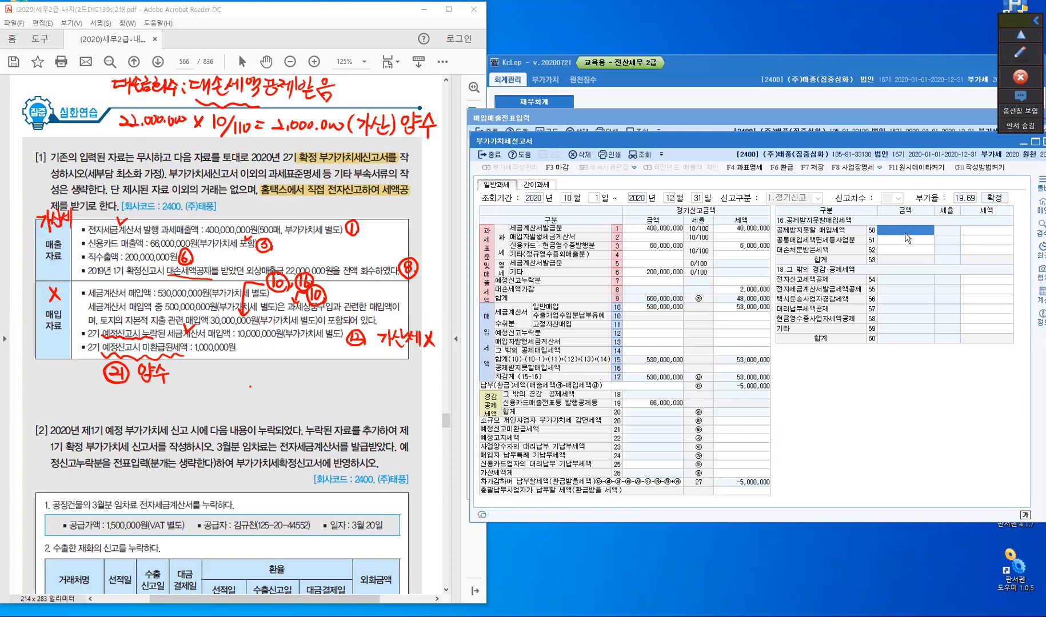
pyautogui.click(907, 236)
pyautogui.write('30000000')
pyautogui.press('Return')
pyautogui.write('30,000,00')
pyautogui.press('Return')
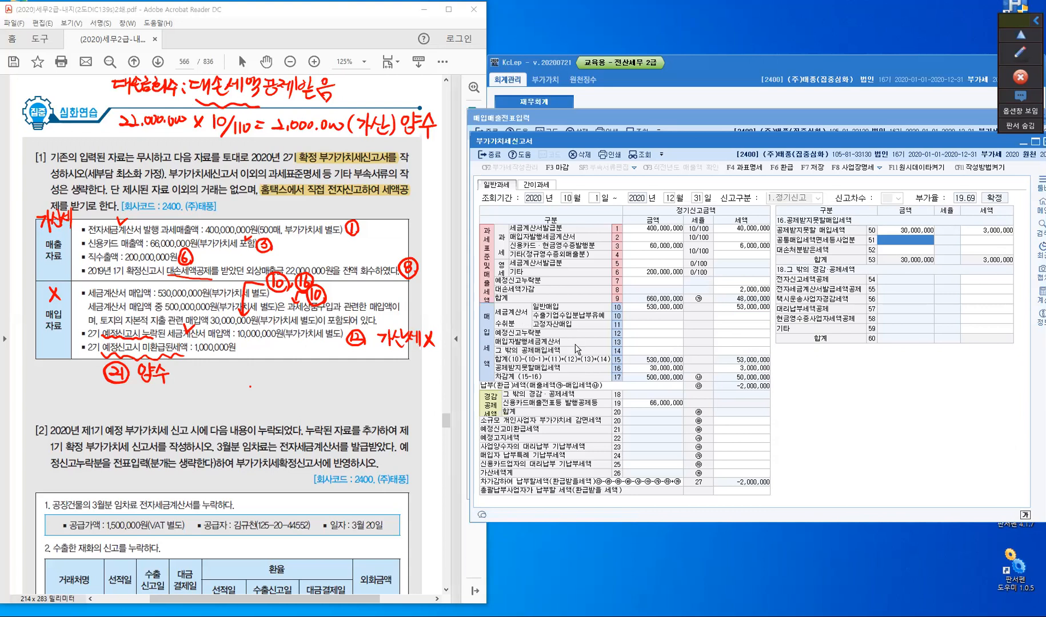
# Enter the omitted preliminary-return purchase under 매입(예정신고누락분) 세금계산서, row 38, with amount 10,000,000 and tax 1,000,000.
pyautogui.click(639, 333)
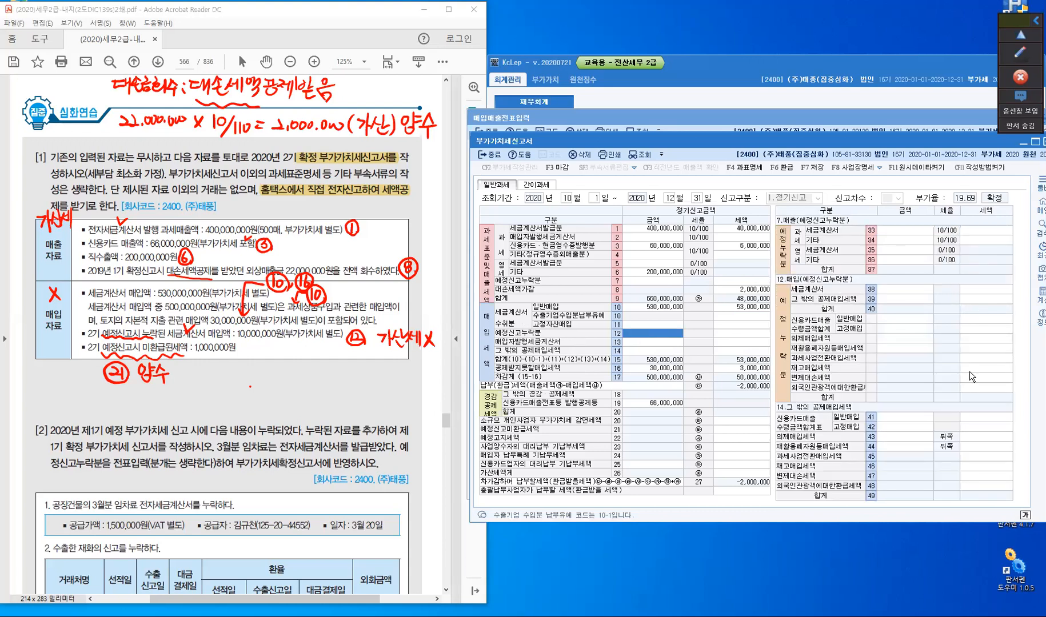
pyautogui.press('ctrl')
pyautogui.click(883, 289)
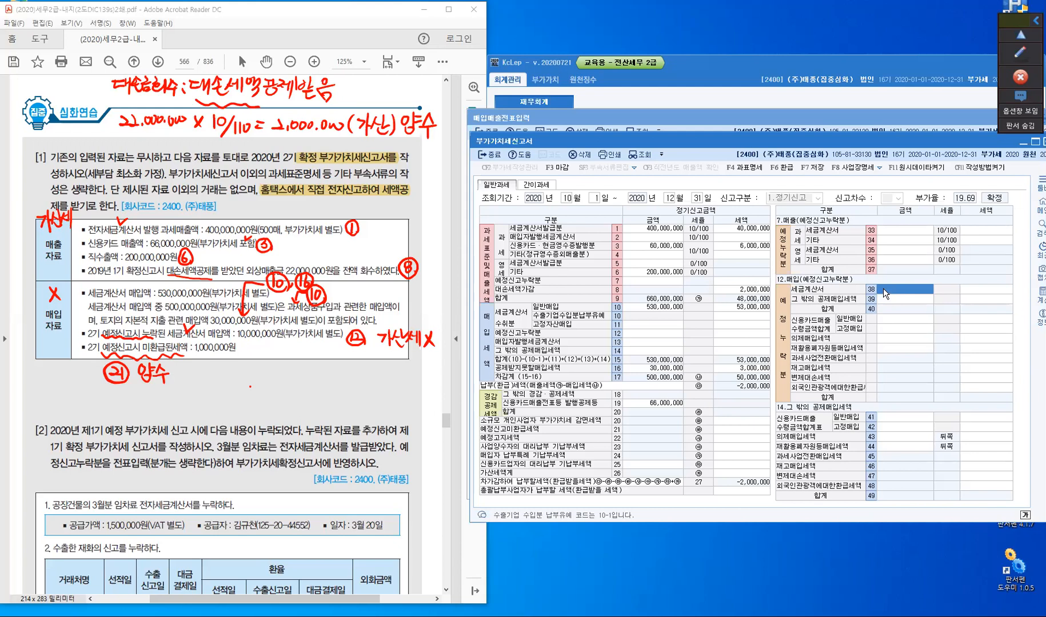
pyautogui.write('10,000,000')
pyautogui.press('Return')
pyautogui.write('1000000')
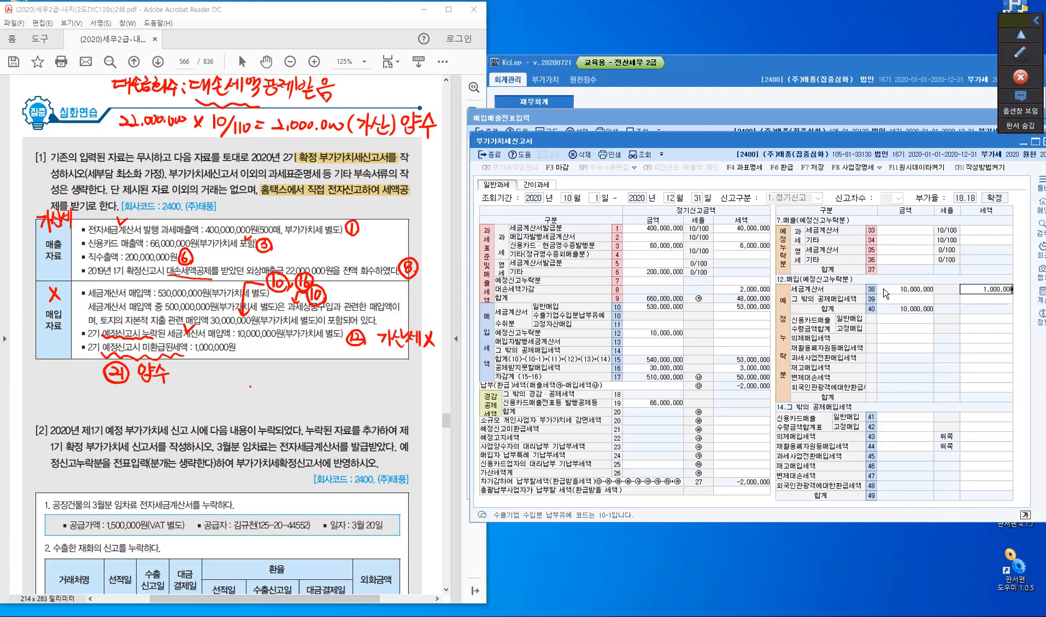
pyautogui.press('Return')
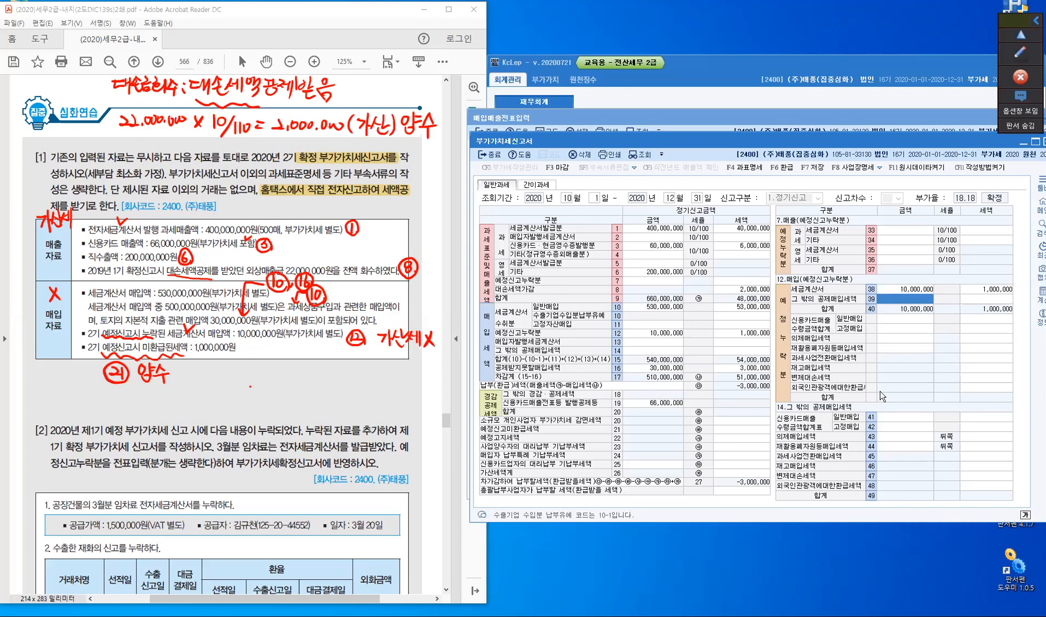
pyautogui.click(909, 301)
pyautogui.write('5,000,000')
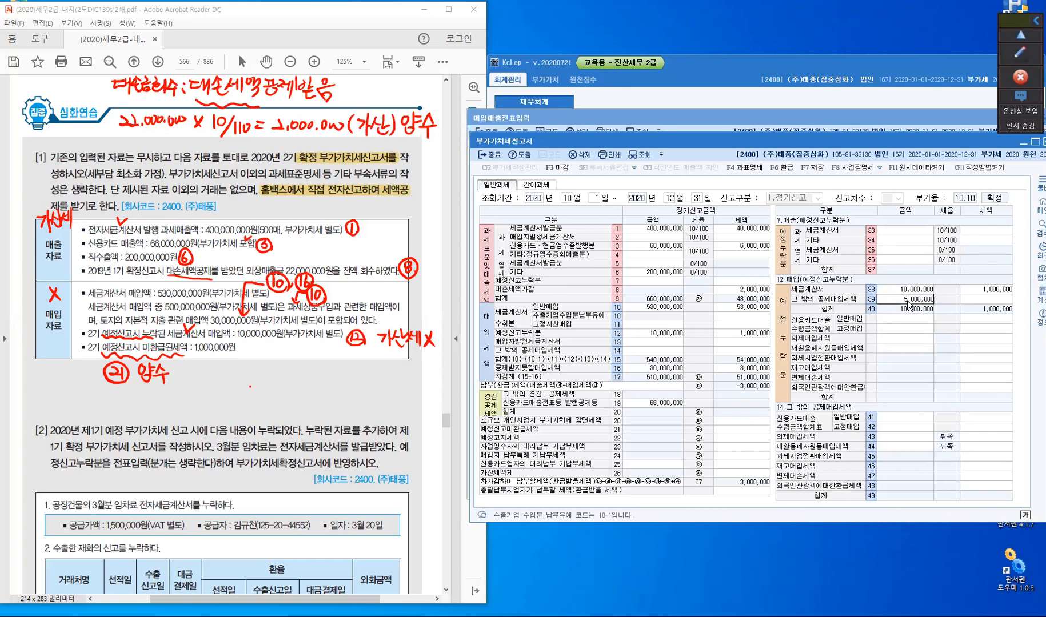
pyautogui.press('Return')
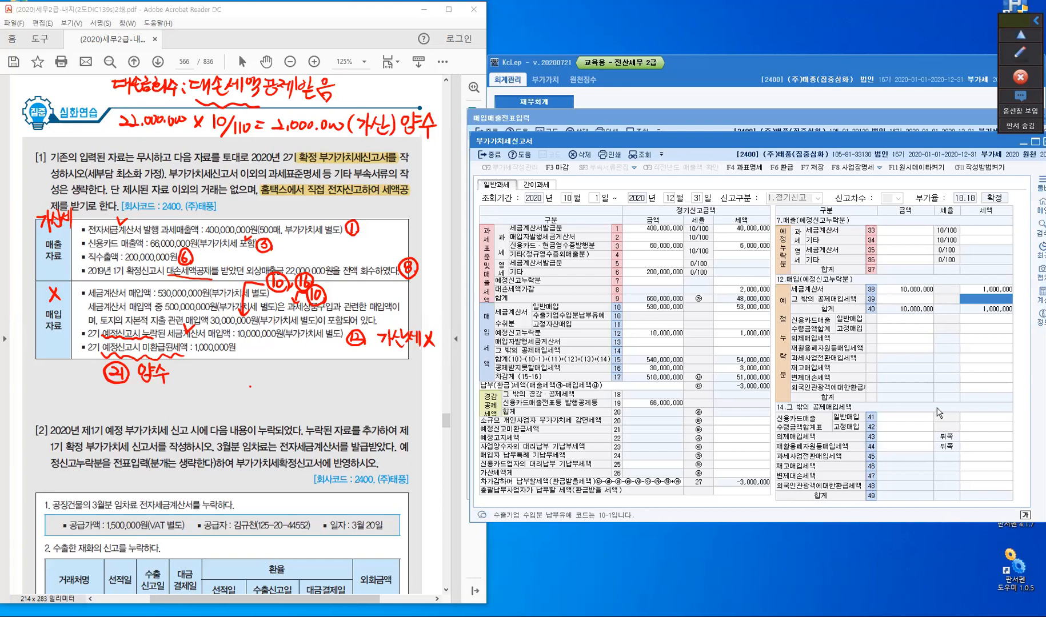
pyautogui.click(905, 320)
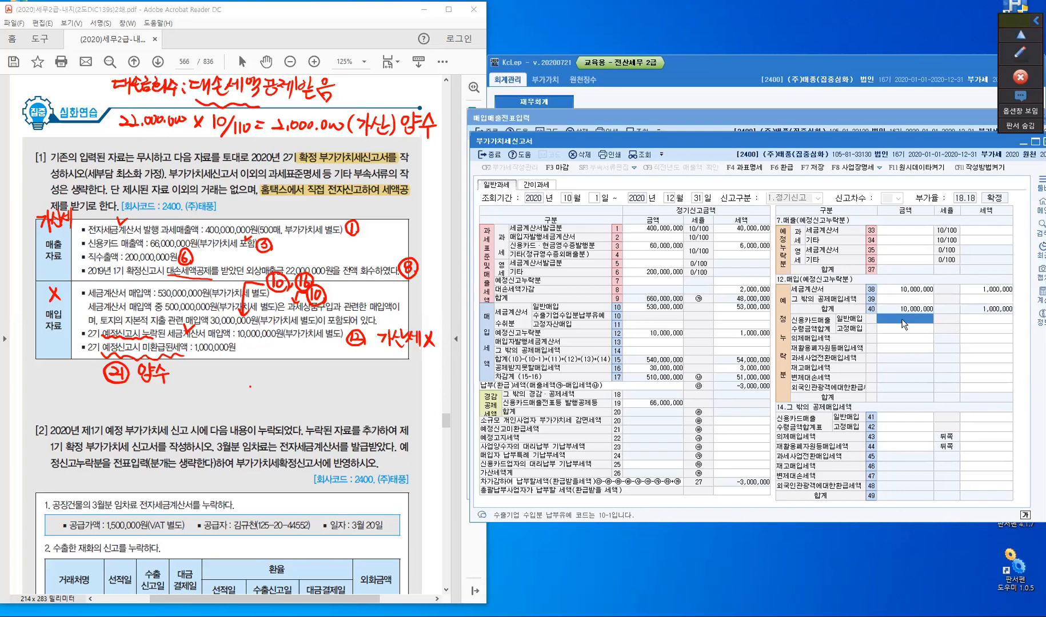
pyautogui.write('5,000,000')
pyautogui.press('Return')
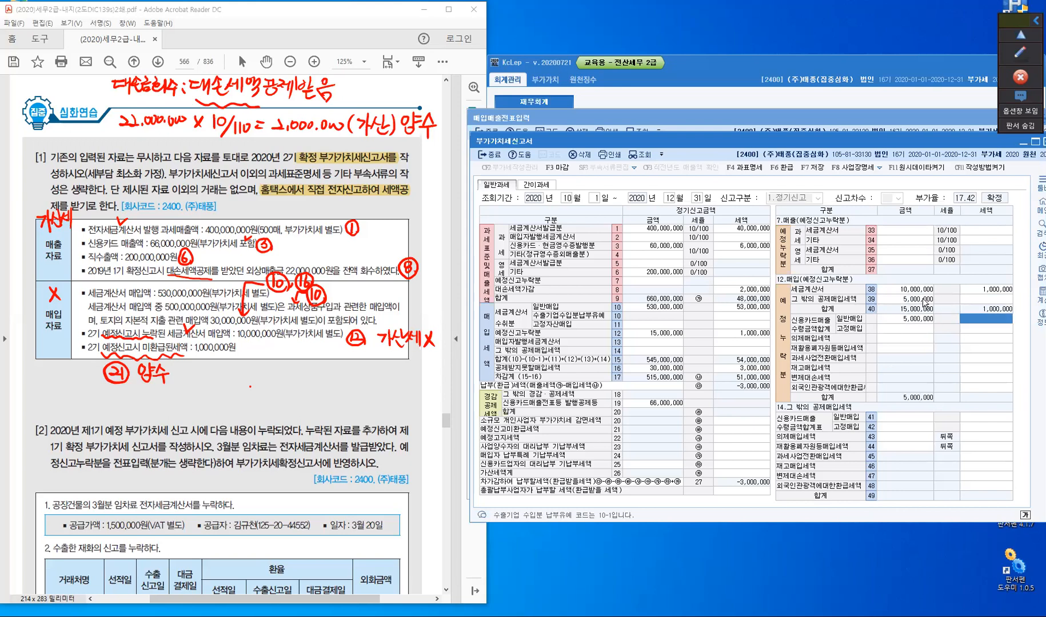
pyautogui.click(907, 318)
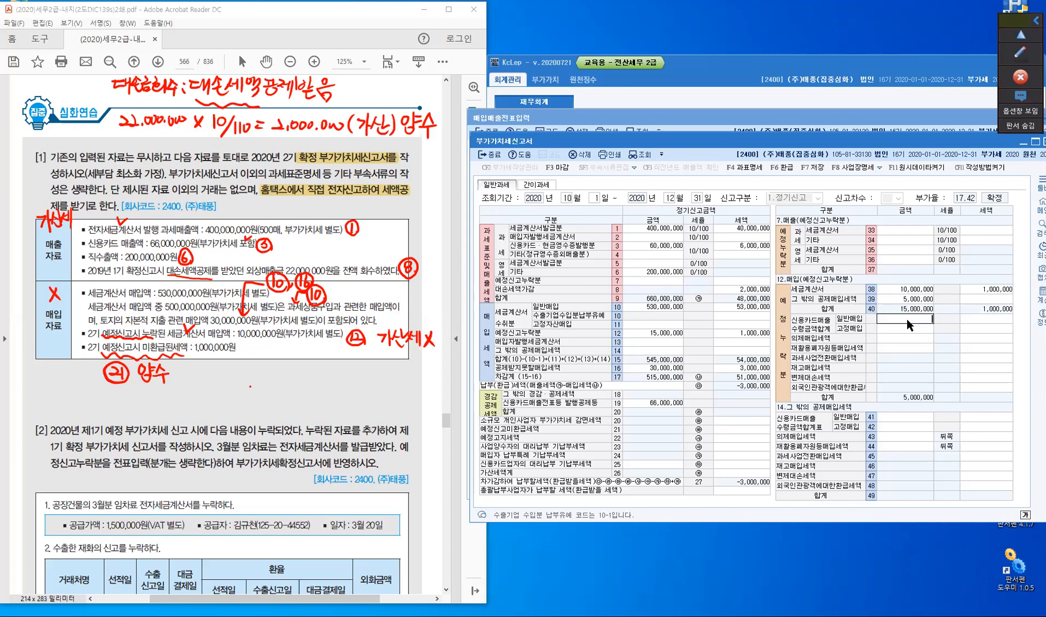
pyautogui.press('Return')
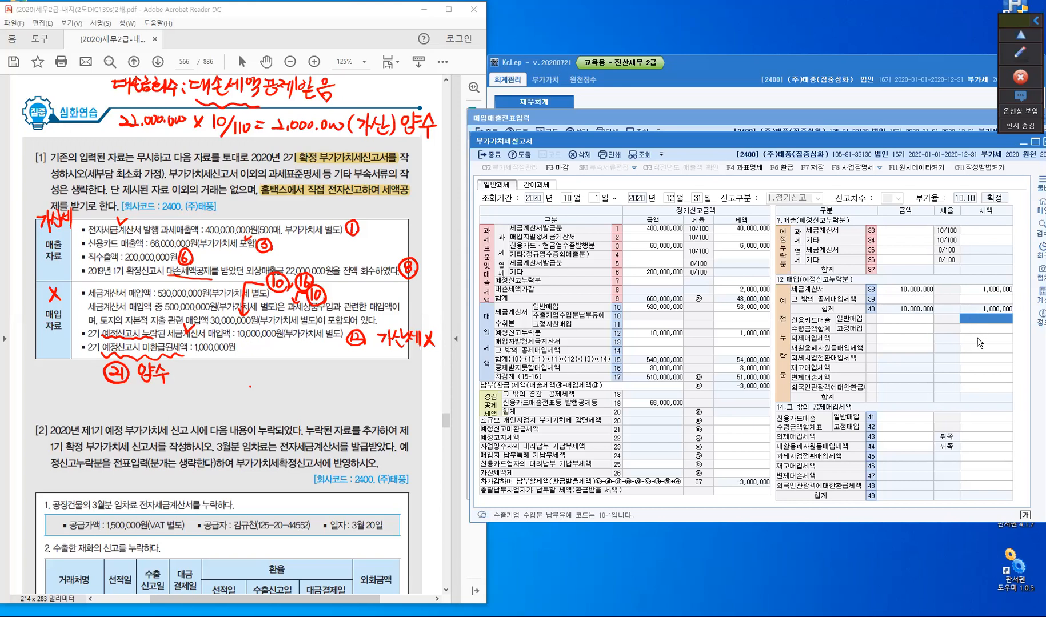
# Enter 1,000,000 as the tax of 예정신고미환급세액 in row 21.
pyautogui.click(747, 422)
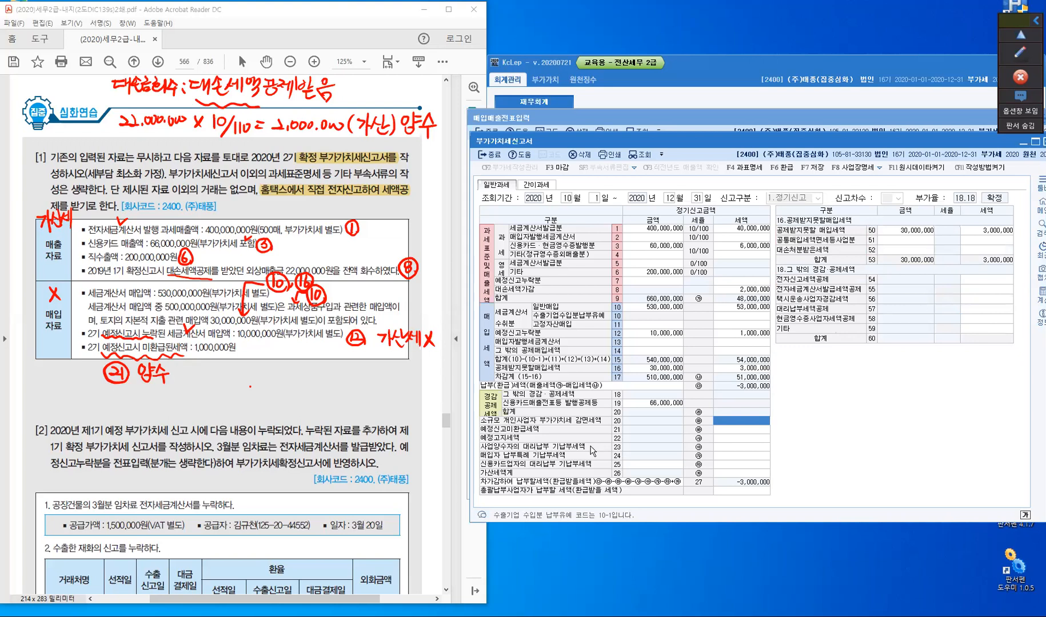
pyautogui.click(719, 430)
pyautogui.write('1000000')
pyautogui.press('Return')
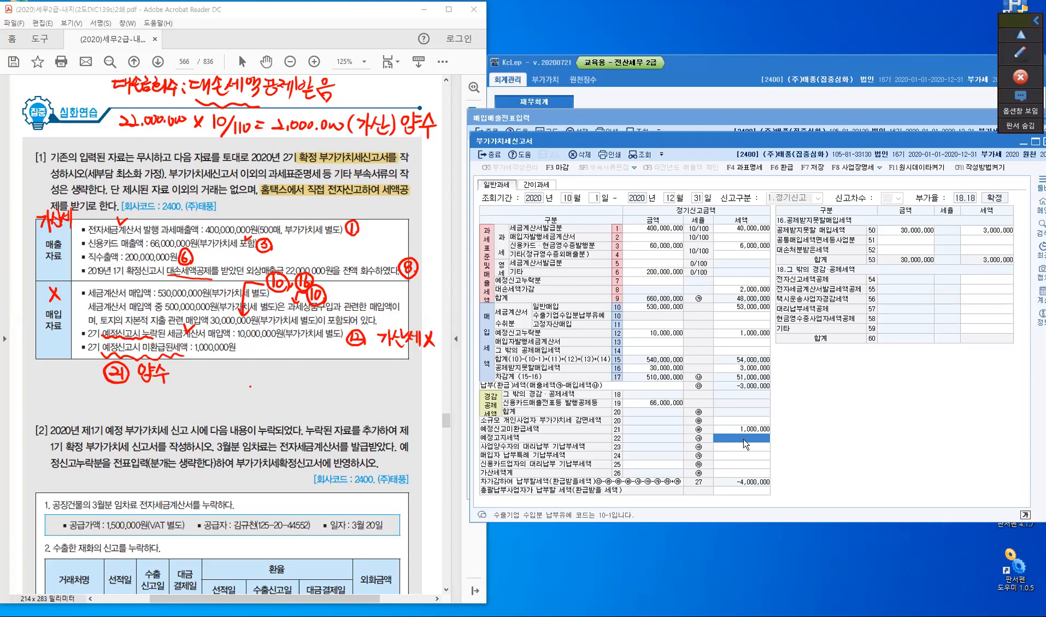
# Enter 10,000 as the tax of 전자신고세액공제 in row 54.
pyautogui.click(977, 283)
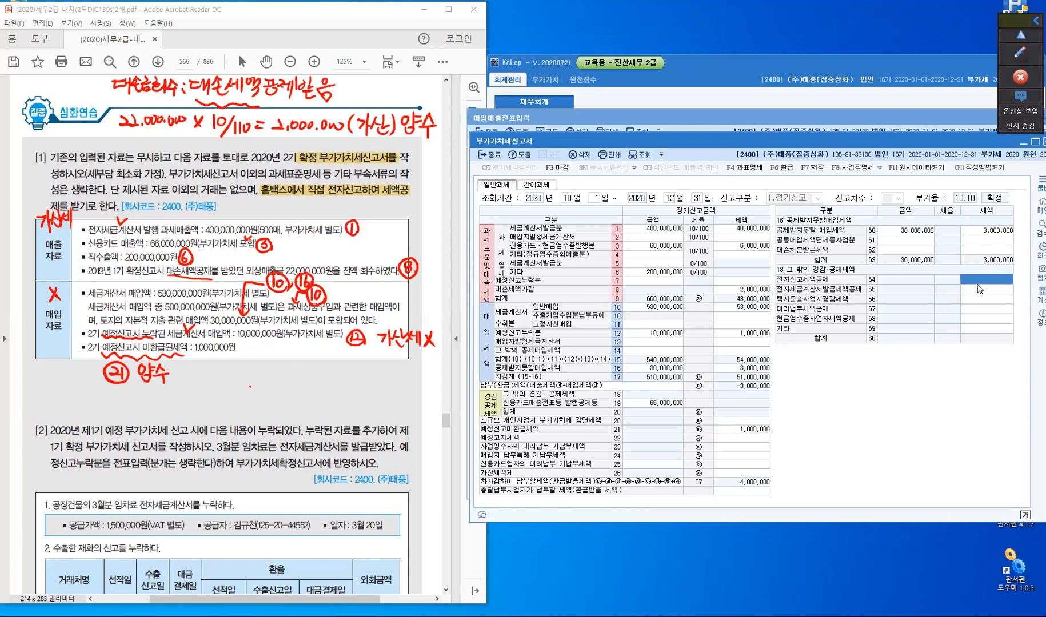
pyautogui.write('100000')
pyautogui.press('Return')
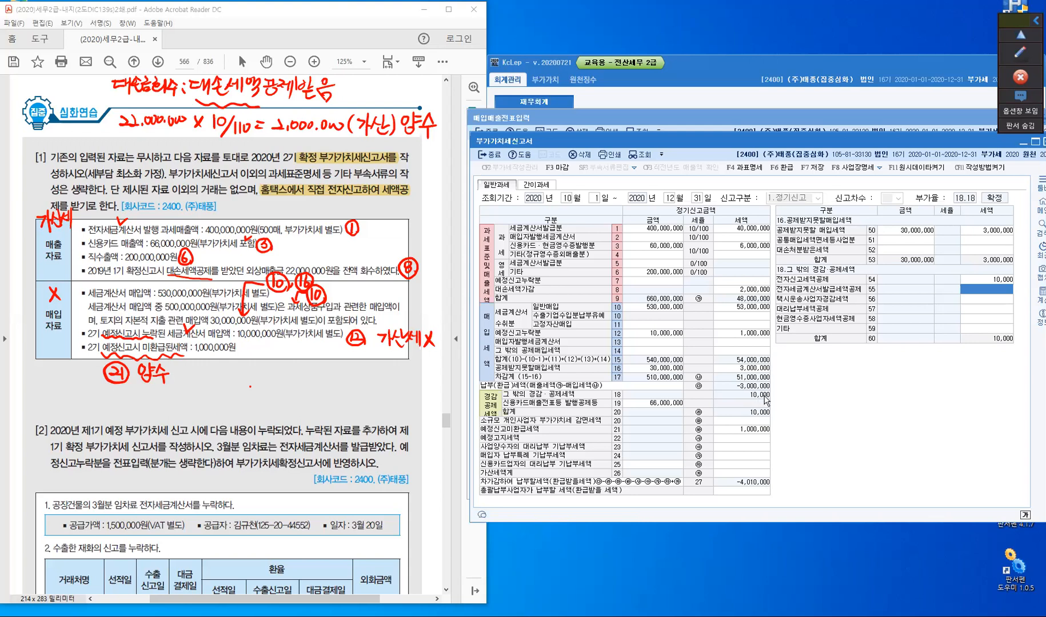
# Save the completed 부가가치세신고서 and close it.
pyautogui.click(738, 456)
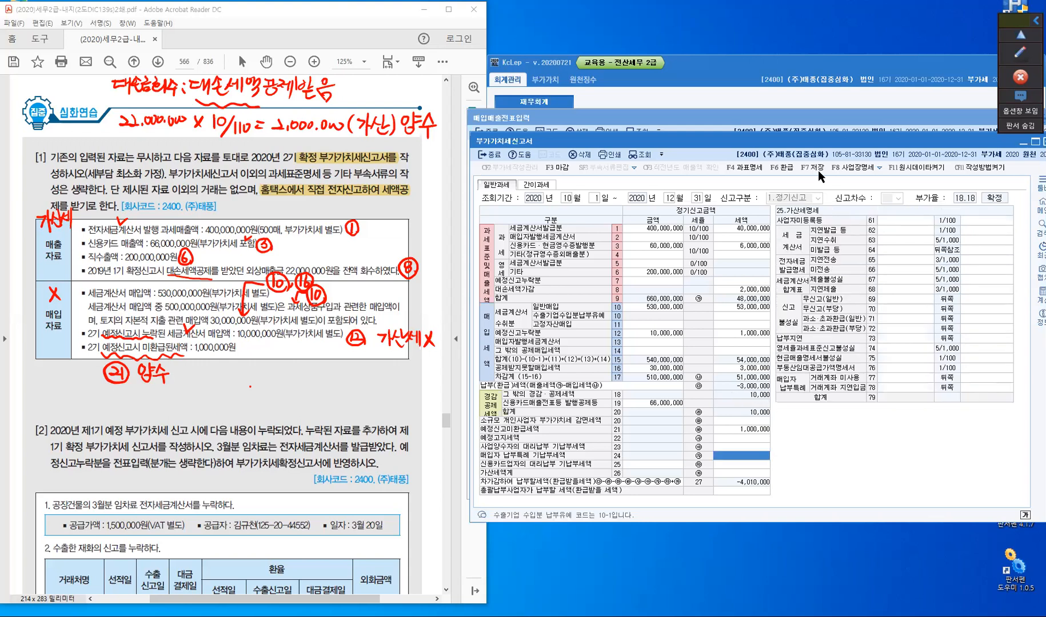
pyautogui.press('F7')
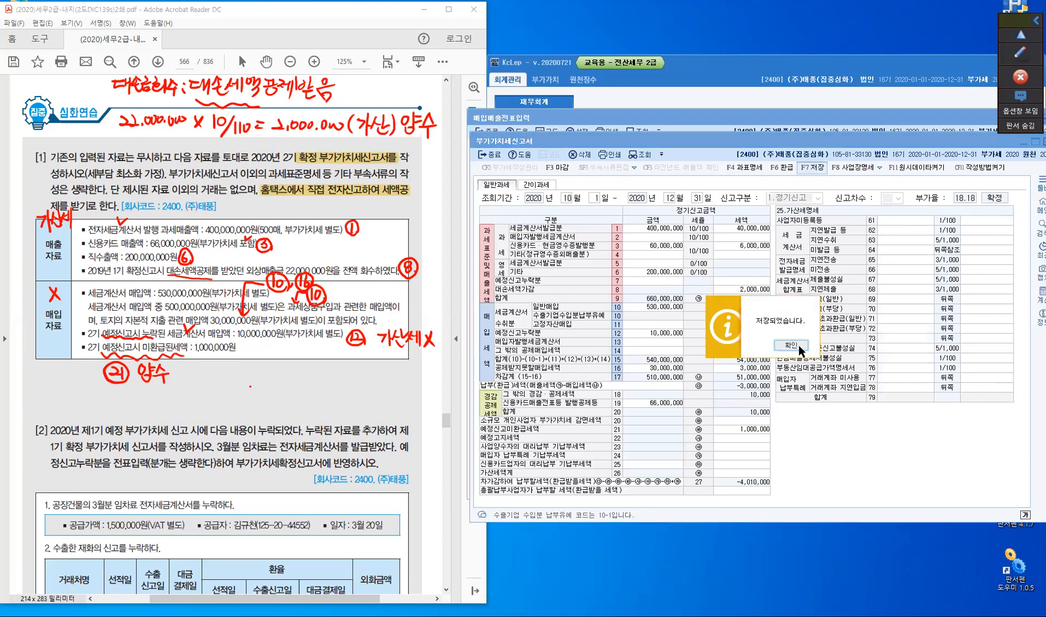
pyautogui.press('Return')
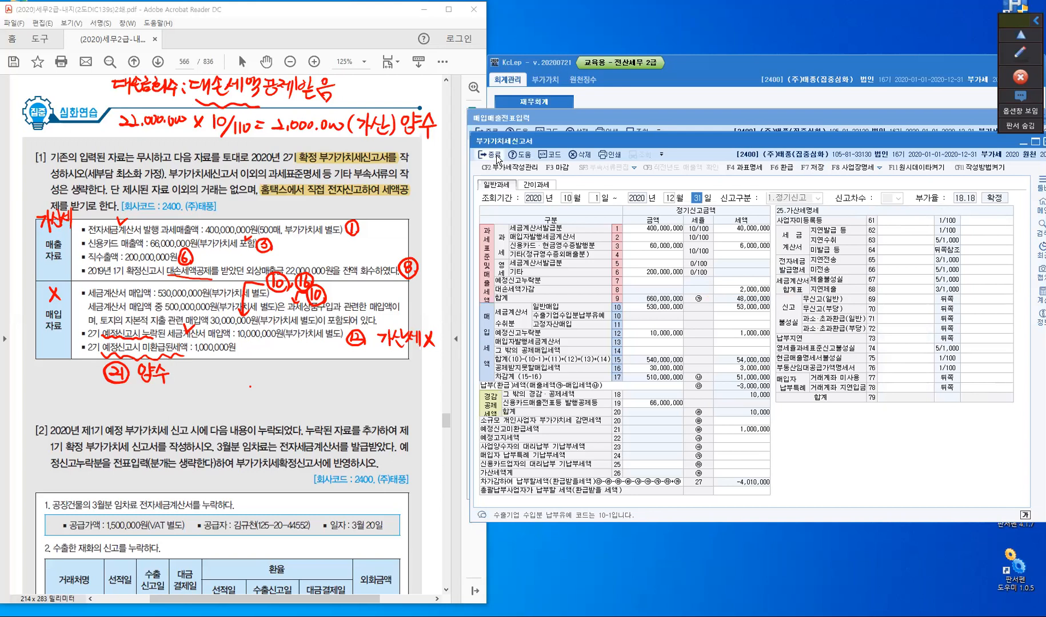
pyautogui.click(496, 156)
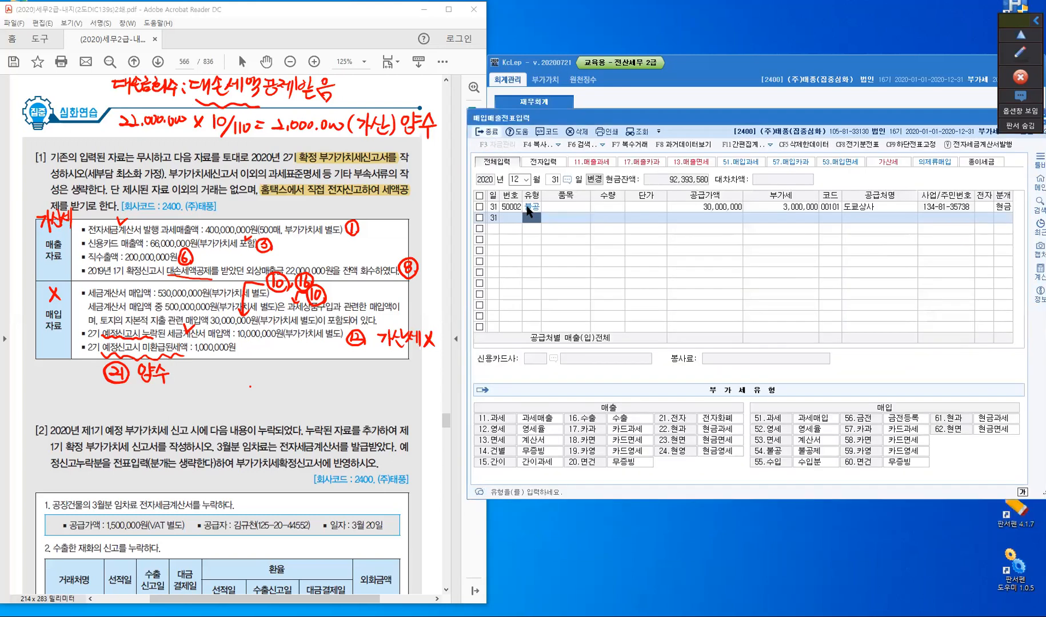
# Delete the December 31 불공 voucher for 30,000,000 in 매입매출전표입력 and close the voucher entry.
pyautogui.click(481, 209)
pyautogui.click(479, 208)
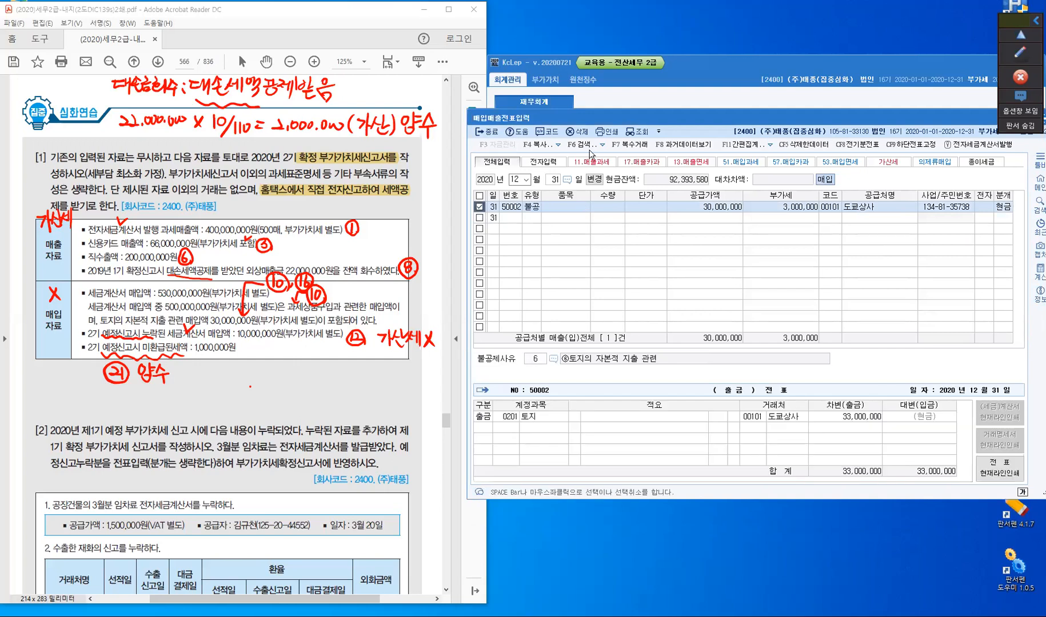
pyautogui.press('F5')
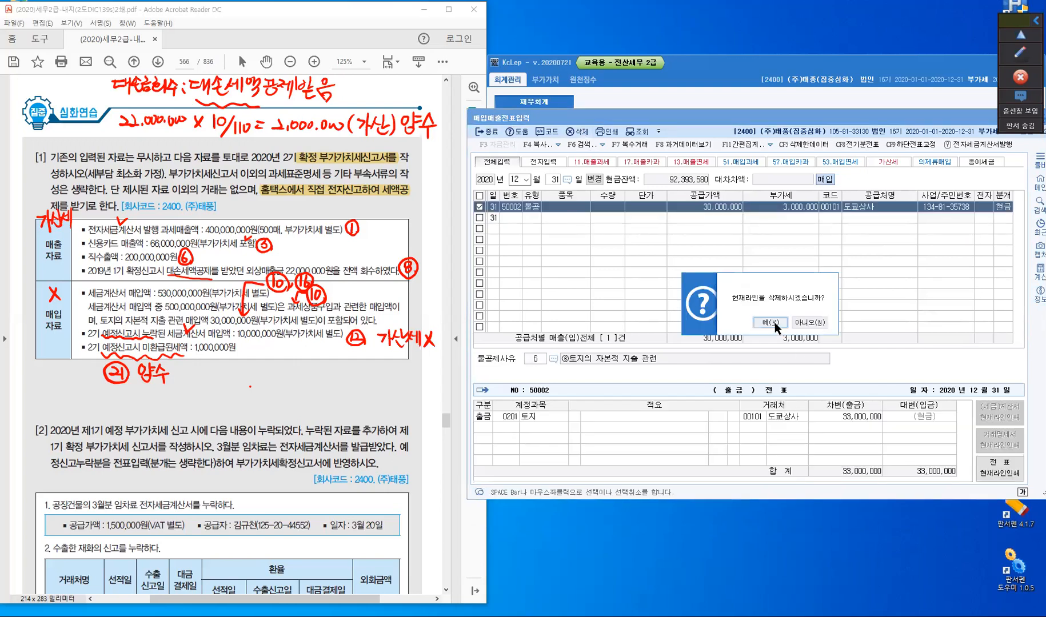
pyautogui.press('Return')
pyautogui.click(490, 132)
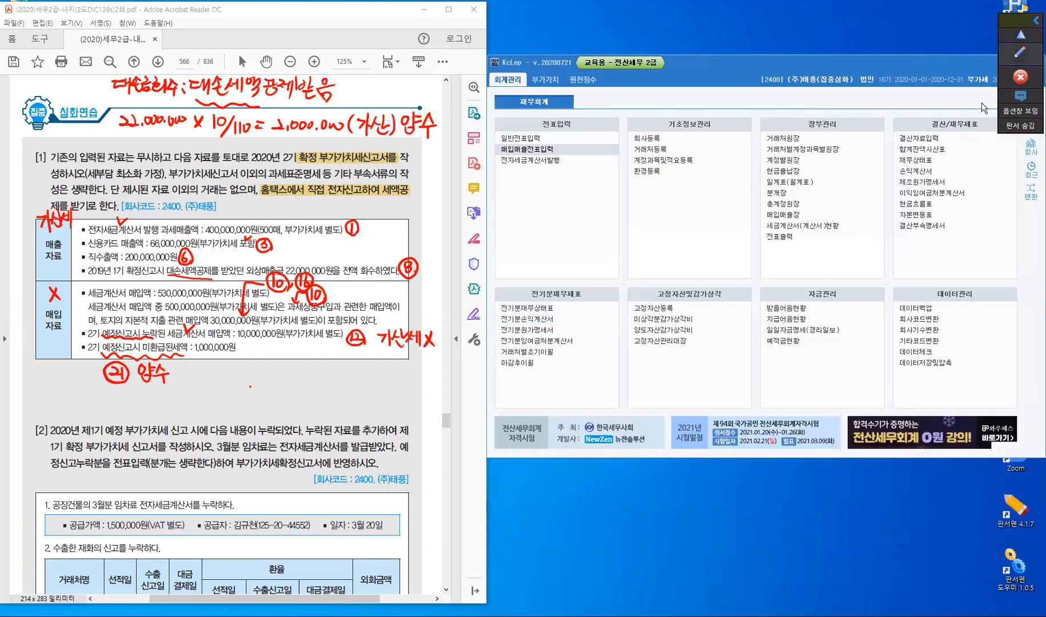
# Clear the pen notes and highlight 예정, 누락, 1기 확정 부가가치세 신고서 and 전표입력(분개는 생략한다) in problem [2] of the PDF.
pyautogui.press('Escape')
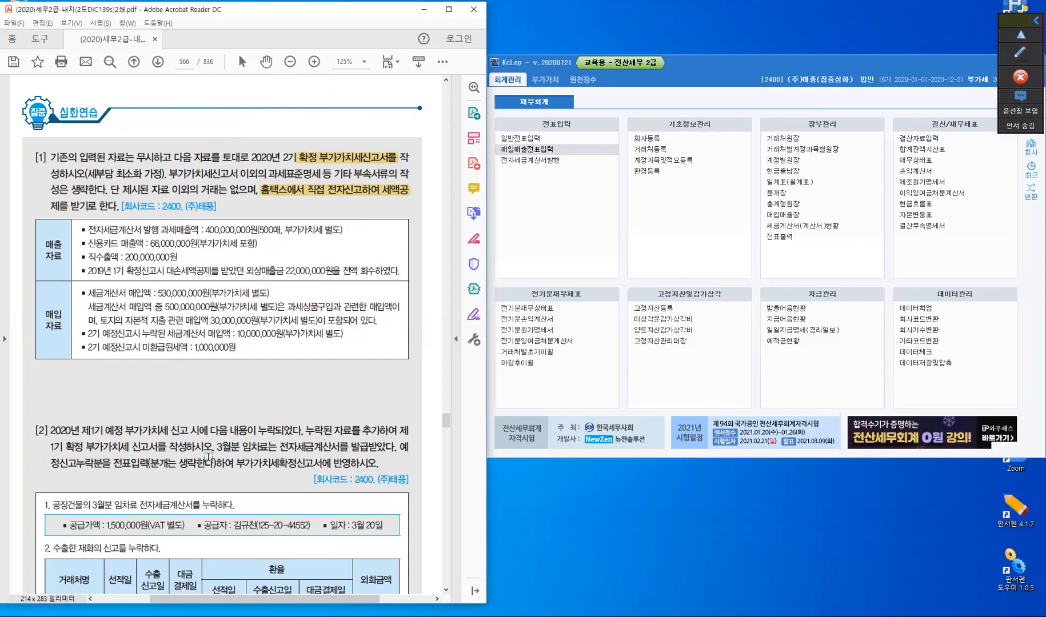
pyautogui.scroll(-5, 208, 457)
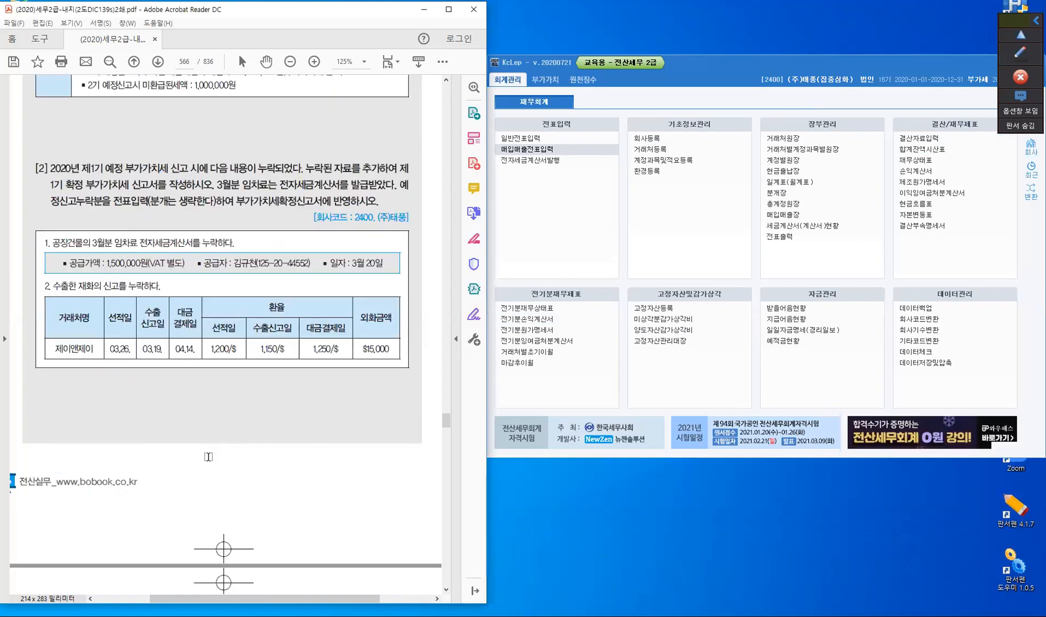
pyautogui.scroll(-1, 208, 457)
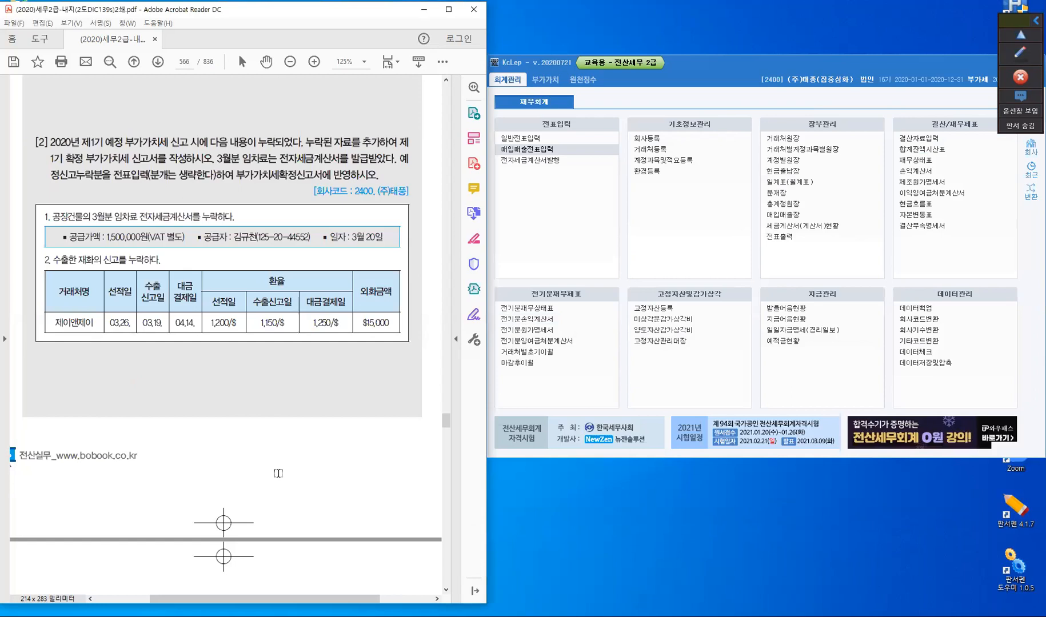
pyautogui.moveTo(105, 143); pyautogui.dragTo(121, 143)
pyautogui.moveTo(258, 142); pyautogui.dragTo(276, 142)
pyautogui.moveTo(104, 161); pyautogui.dragTo(166, 160)
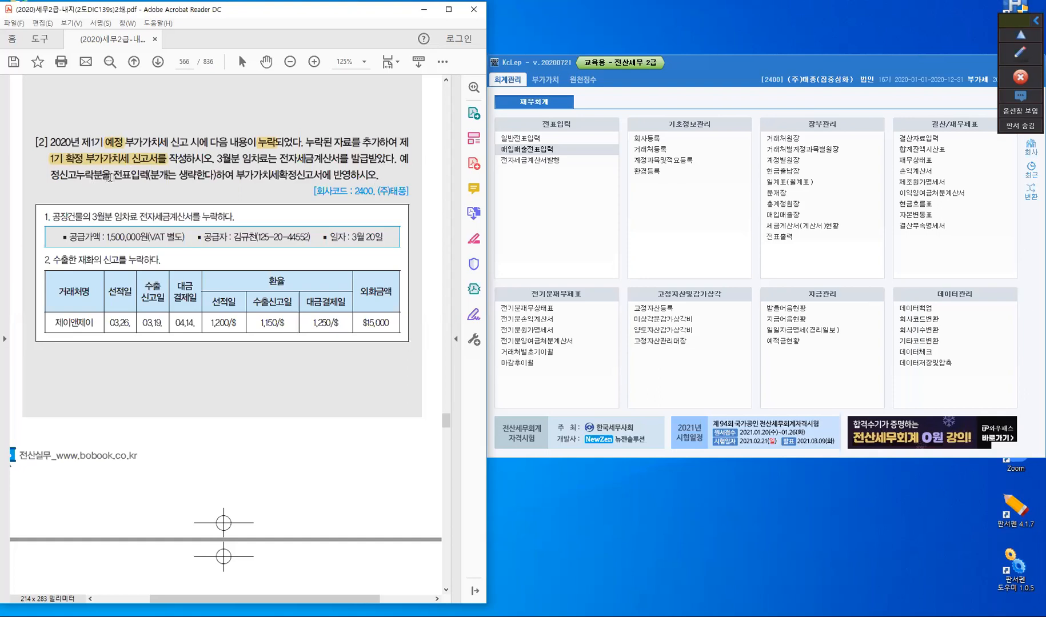
pyautogui.moveTo(129, 182); pyautogui.dragTo(192, 181)
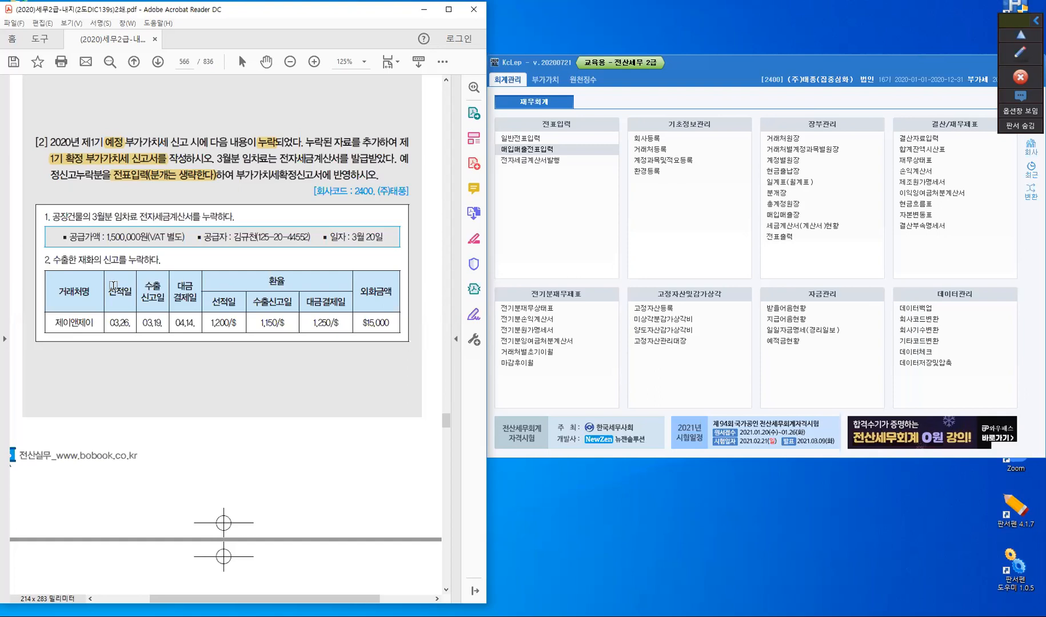
# Open 매입매출전표입력 and highlight 전자세금계산서 in item 1 of problem [2] in the PDF.
pyautogui.click(549, 153)
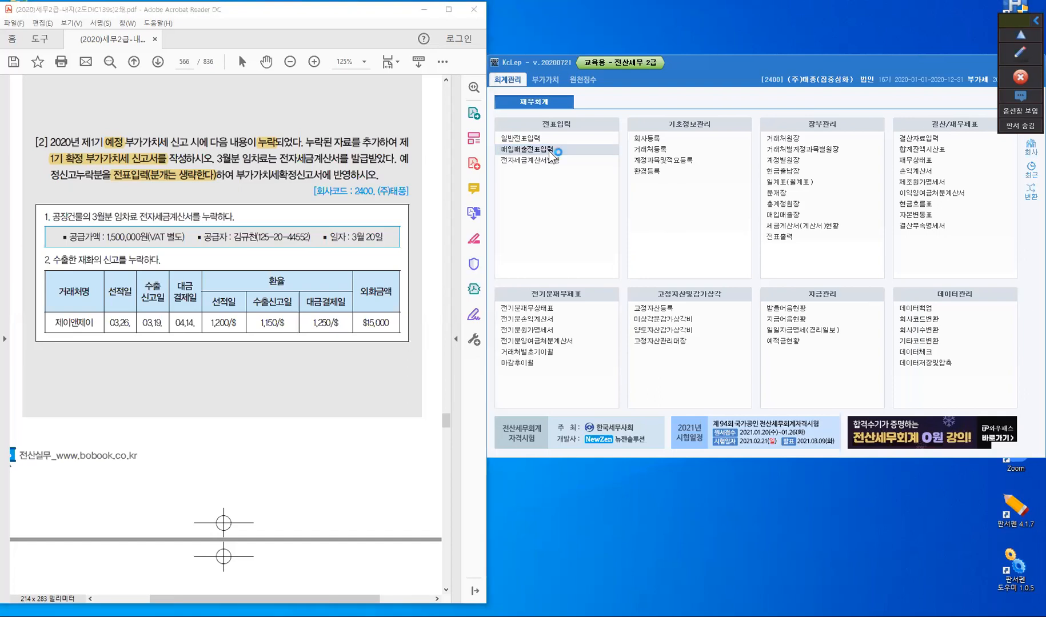
pyautogui.click(548, 151)
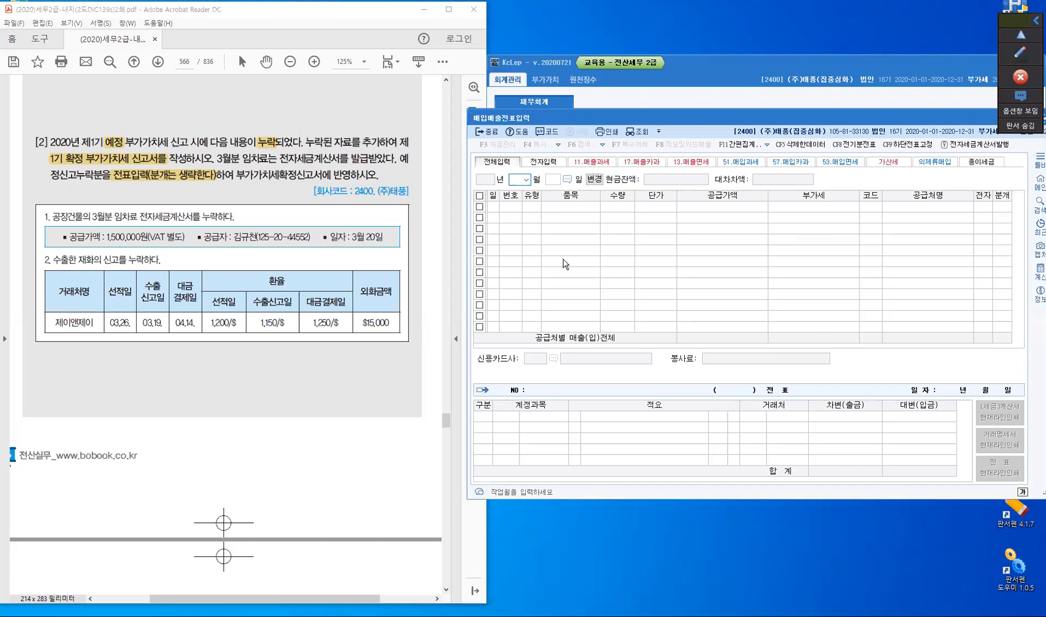
pyautogui.click(183, 219)
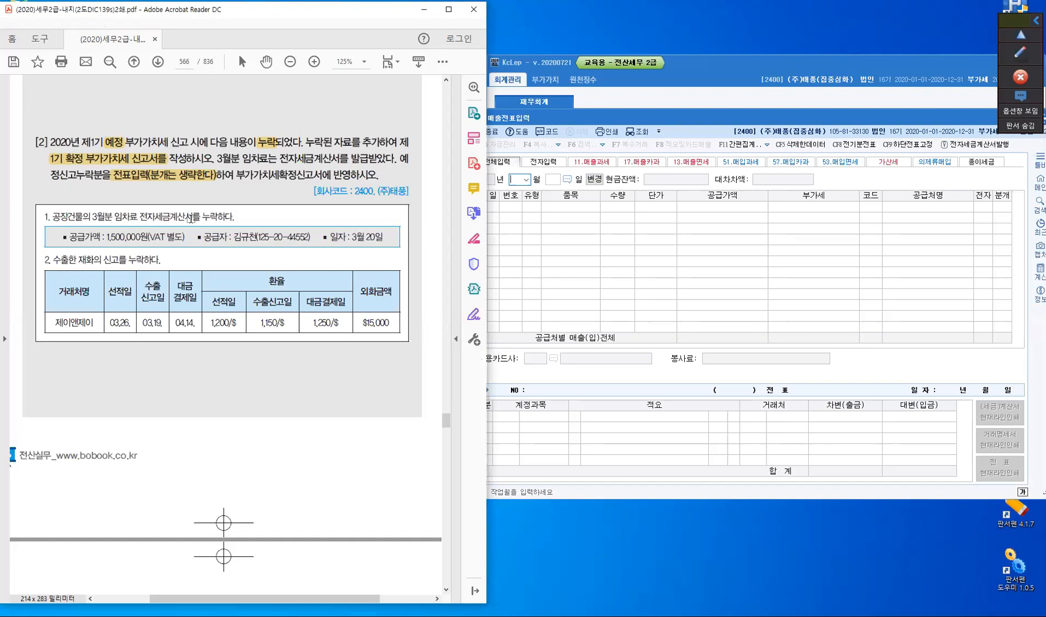
pyautogui.moveTo(139, 216); pyautogui.dragTo(193, 216)
pyautogui.click(144, 272)
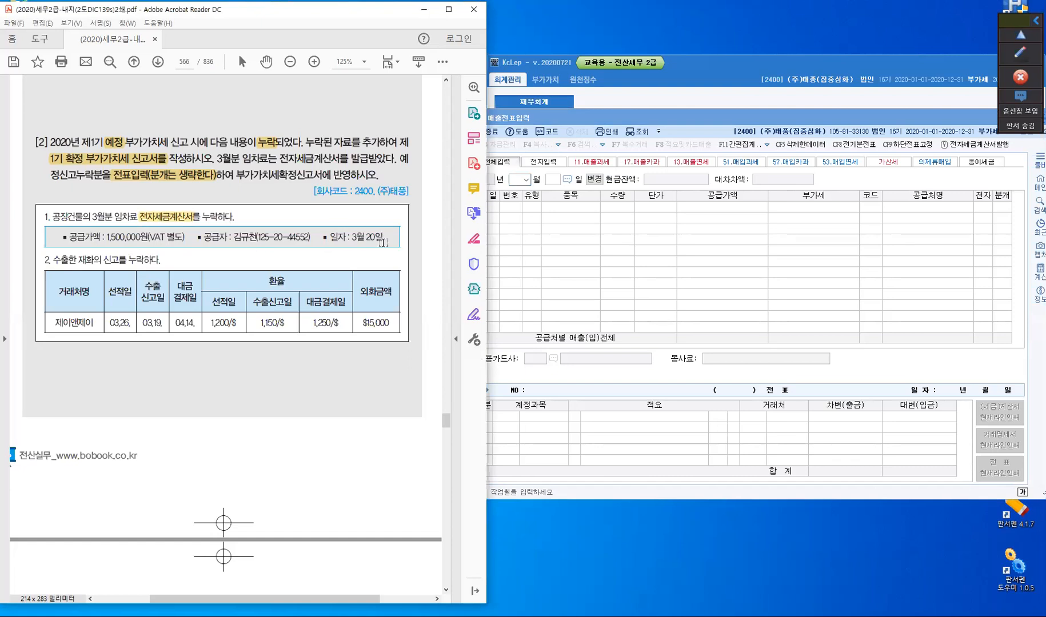
# Set the voucher date to March 20, 2020 and start a purchase line of type 51 과세.
pyautogui.click(518, 177)
pyautogui.write('3')
pyautogui.press('Return')
pyautogui.write('20')
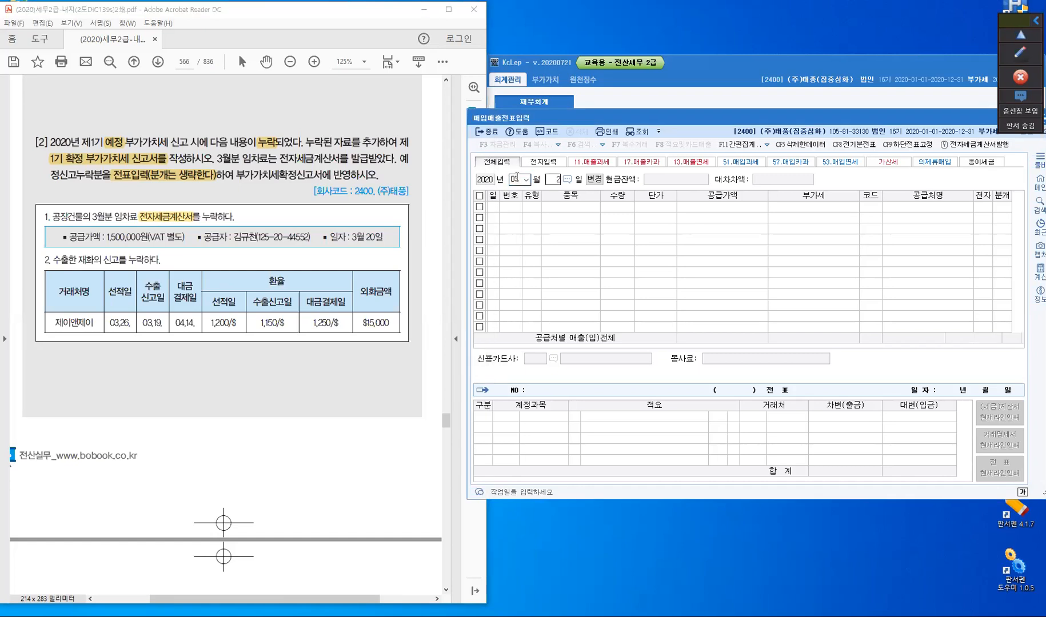
pyautogui.press('Return')
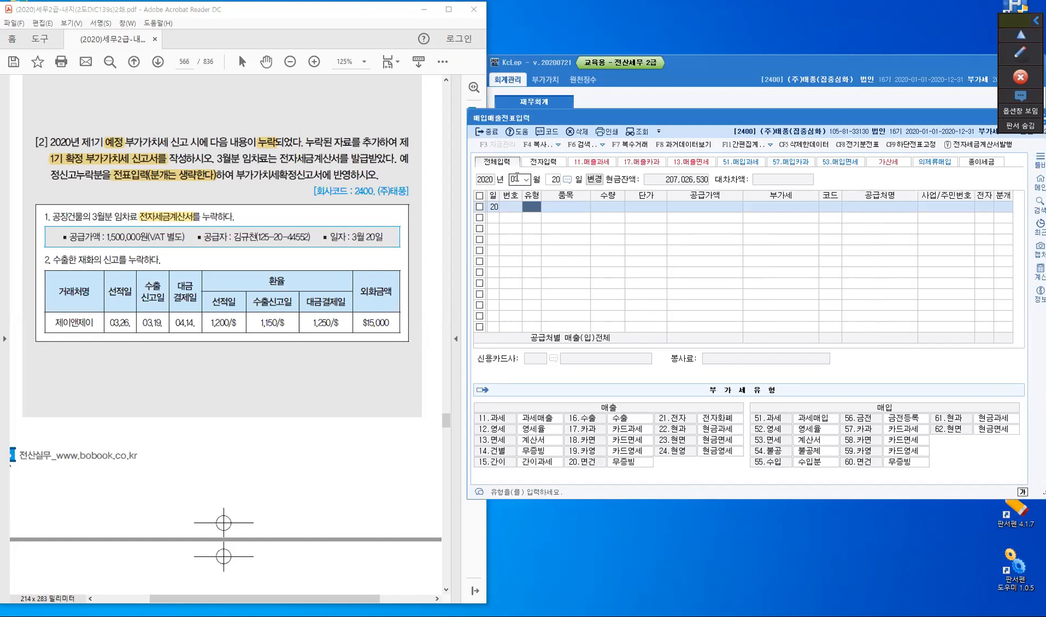
pyautogui.write('51')
pyautogui.press('Return')
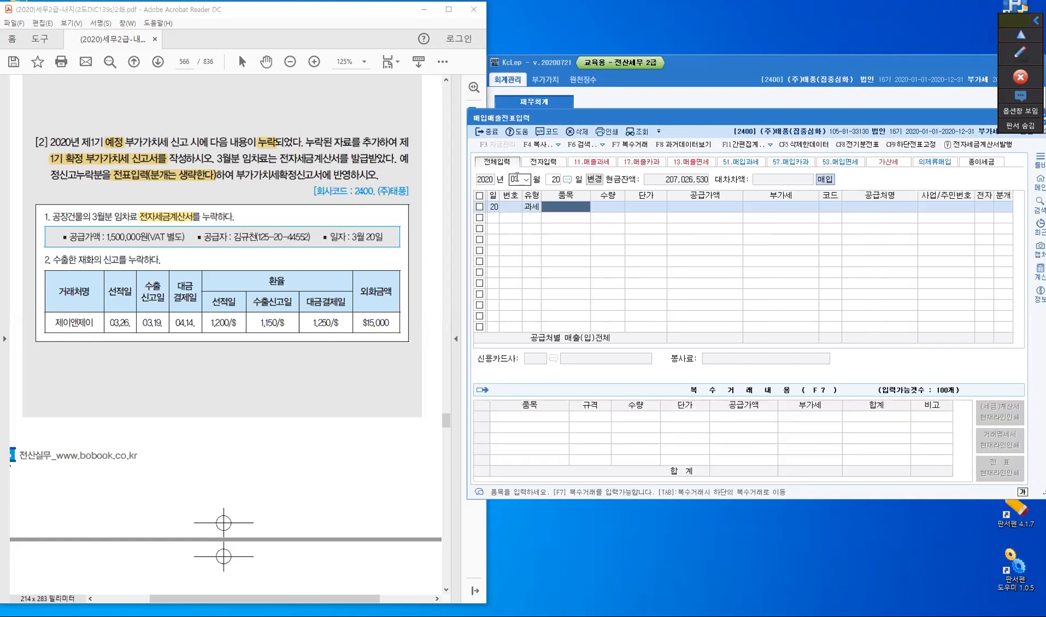
# Enter 임차료 as the item of the March 20 purchase with a supply value of 1,500,000.
pyautogui.write('이ㅁ차료')
pyautogui.press('Return')
pyautogui.press('Return')
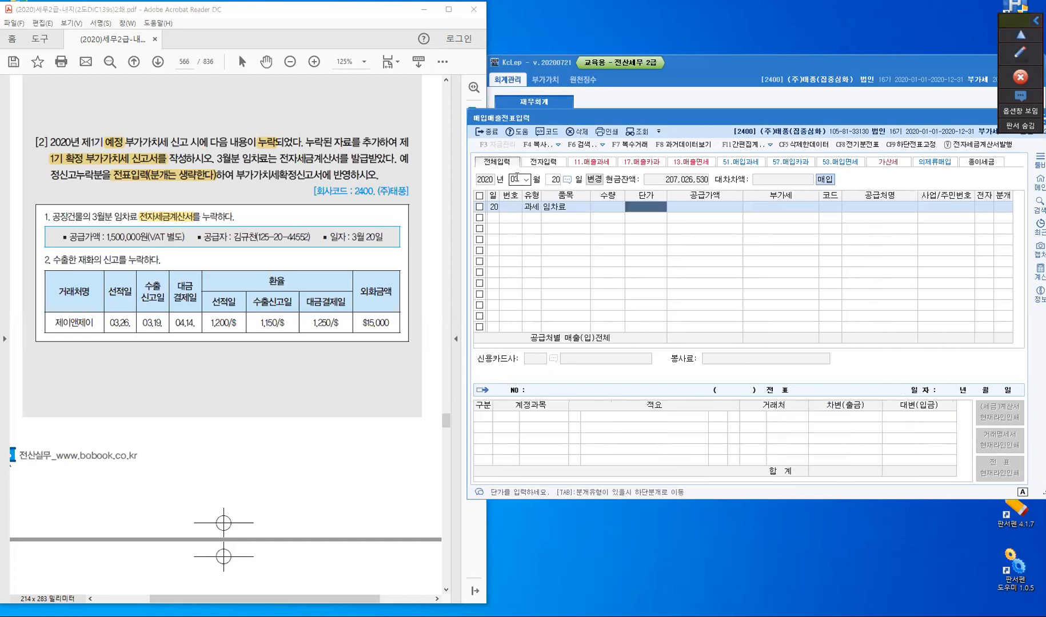
pyautogui.press('Return')
pyautogui.write('1,500')
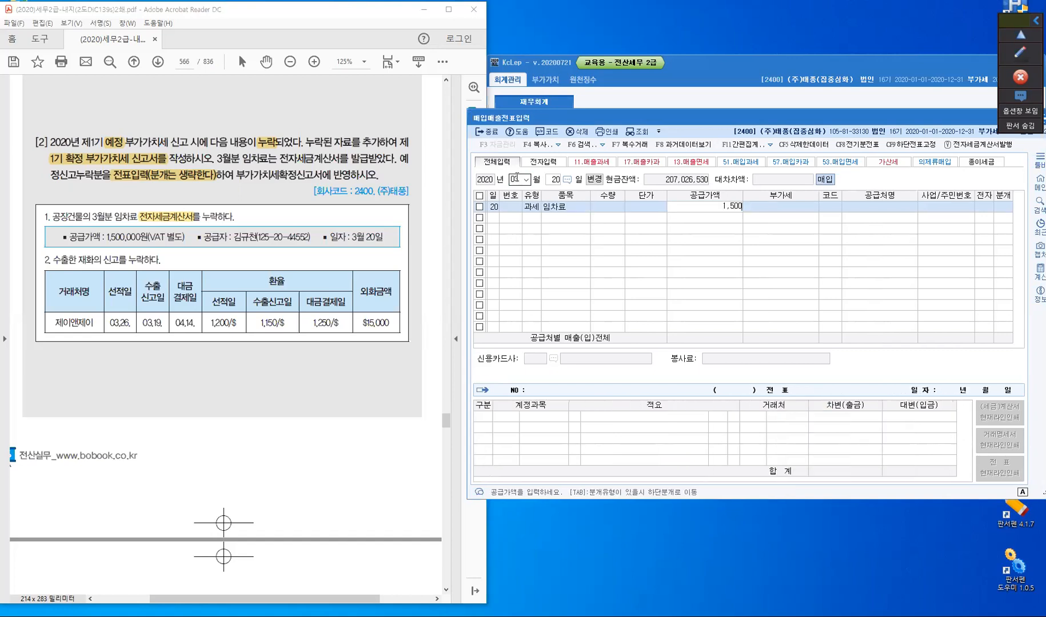
pyautogui.write(',000')
pyautogui.press('Return')
pyautogui.press('Return')
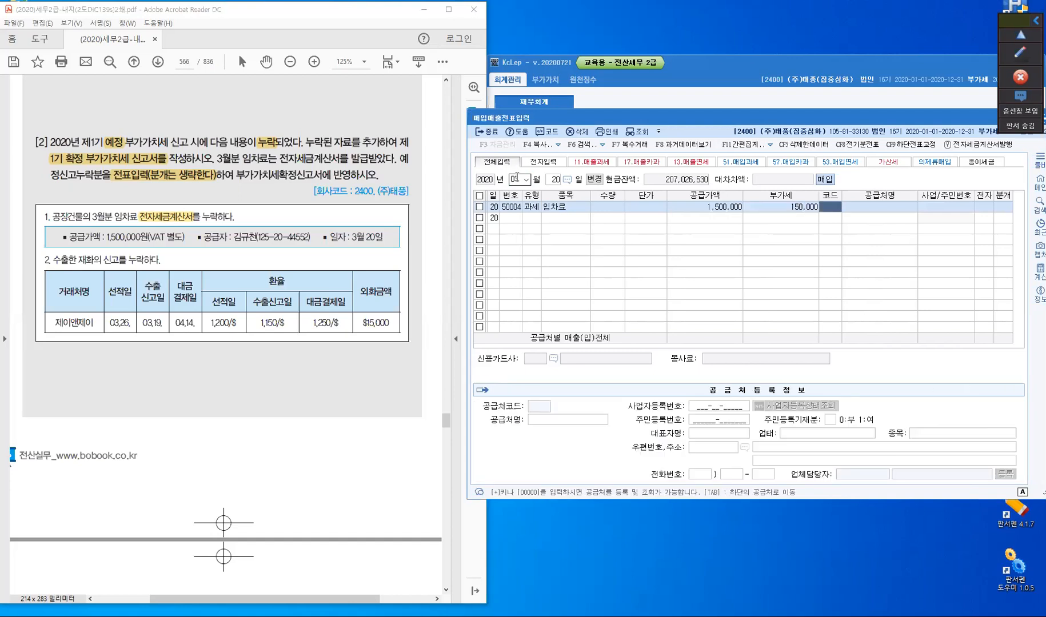
# Complete the 임차료 voucher with the supplier named in item 1, electronic invoice set to 여 and journal type 0 분개없음.
pyautogui.write('김규')
pyautogui.press('Return')
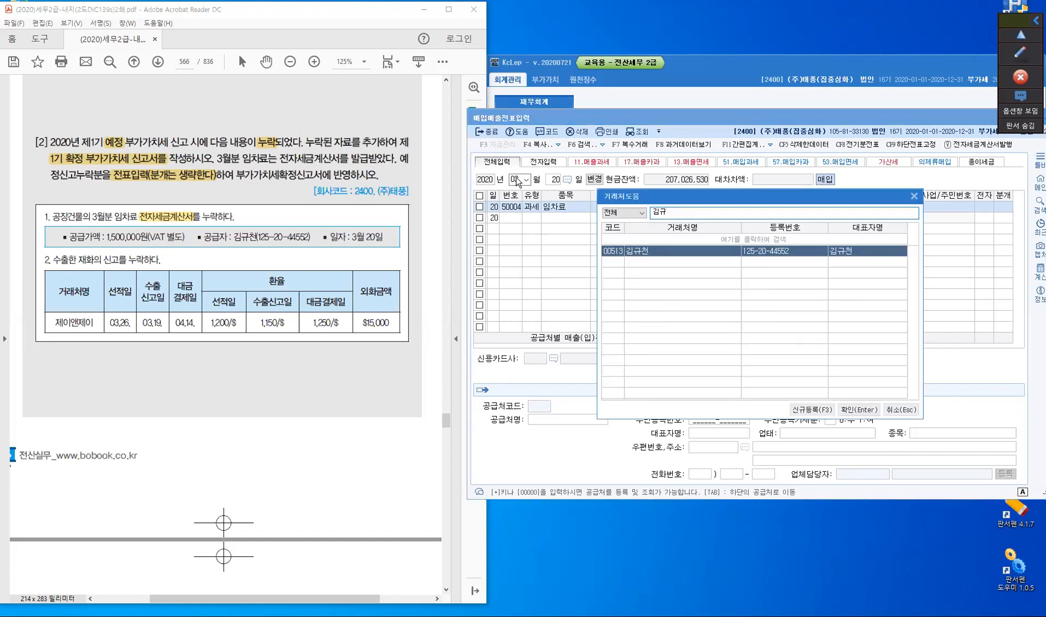
pyautogui.press('Return')
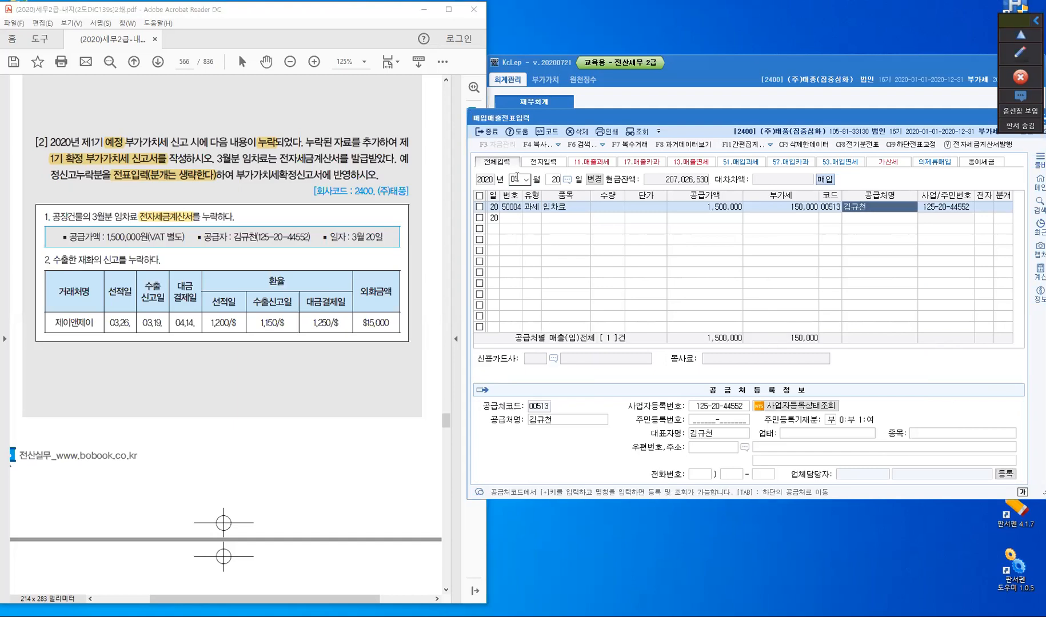
pyautogui.press('Return')
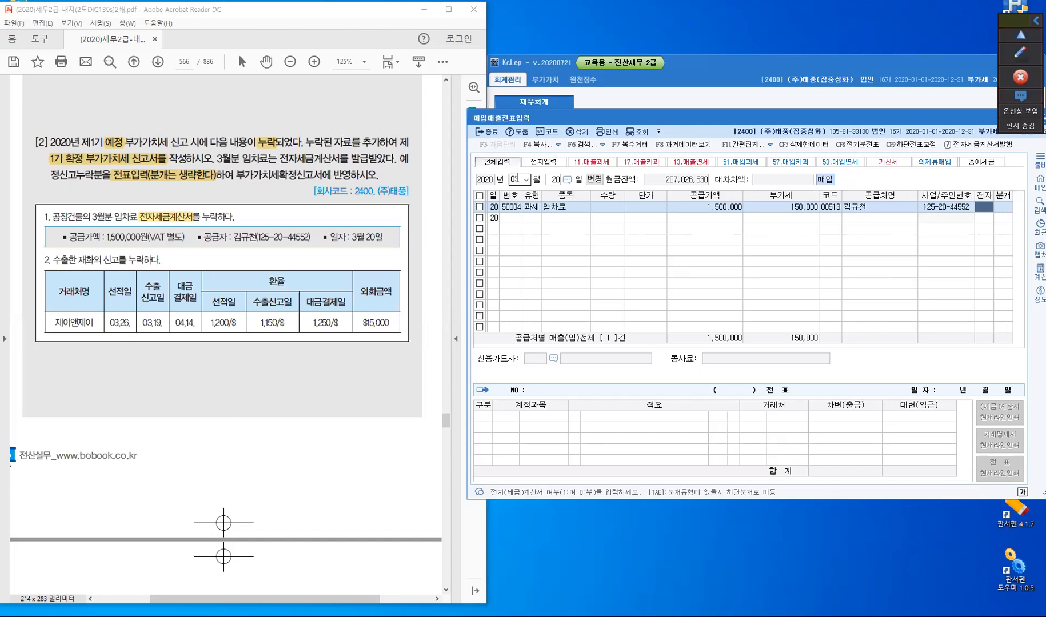
pyautogui.write('1')
pyautogui.press('Return')
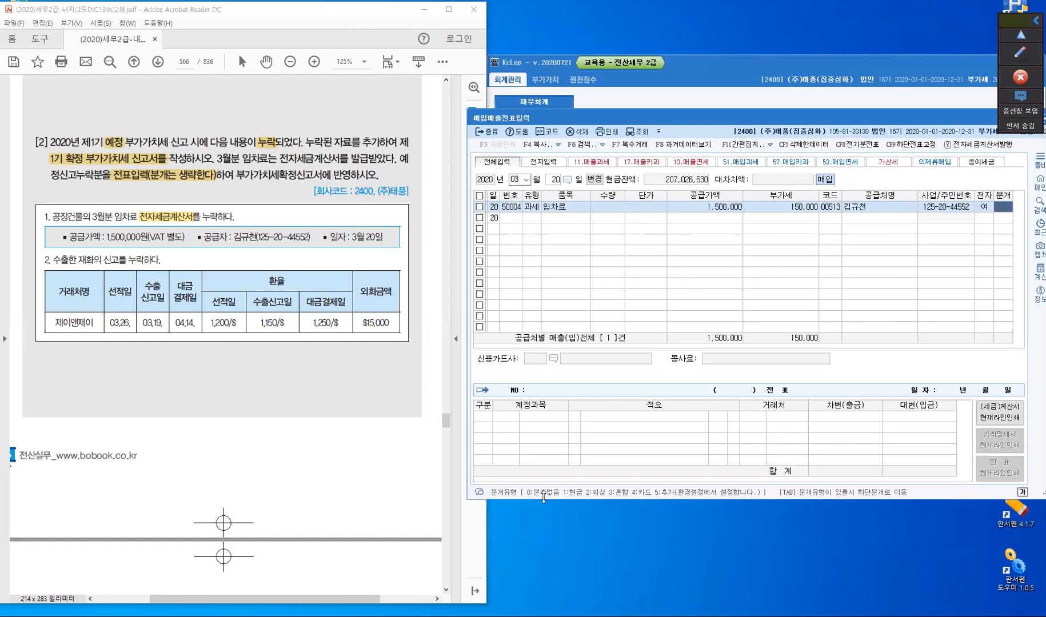
pyautogui.write('0')
pyautogui.press('Return')
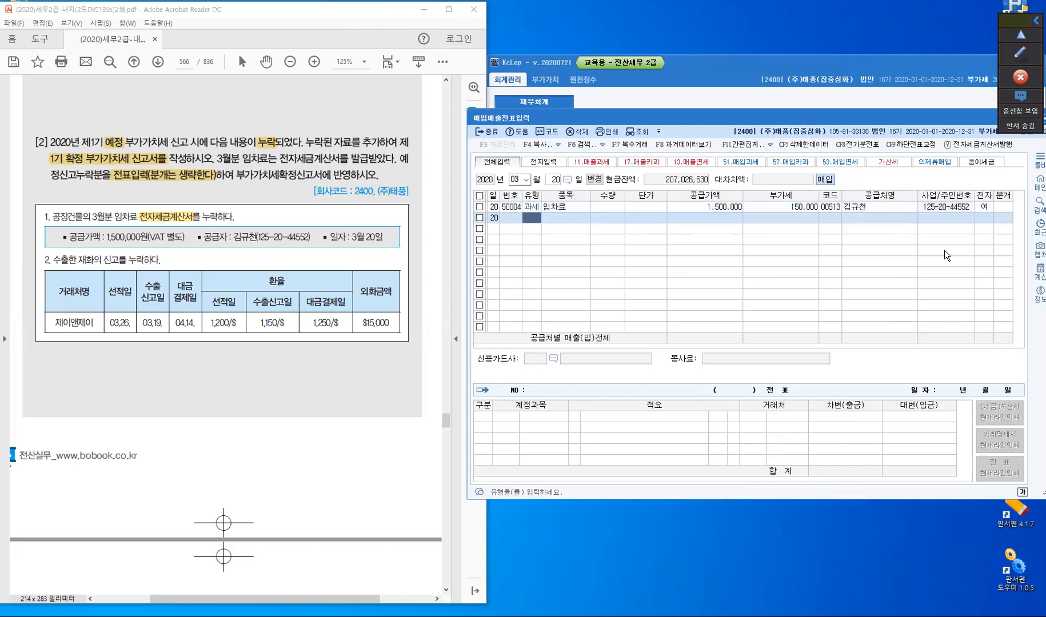
# Register the March 20 임차료 voucher as 예정신고누락분 with the final return starting in April 2020.
pyautogui.press('Up')
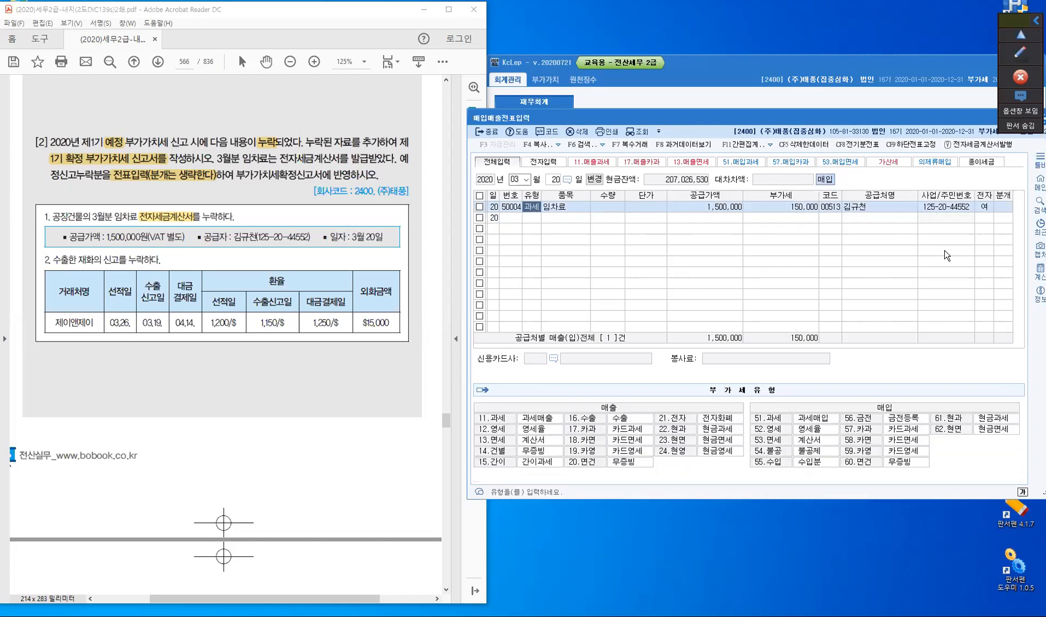
pyautogui.press('Return')
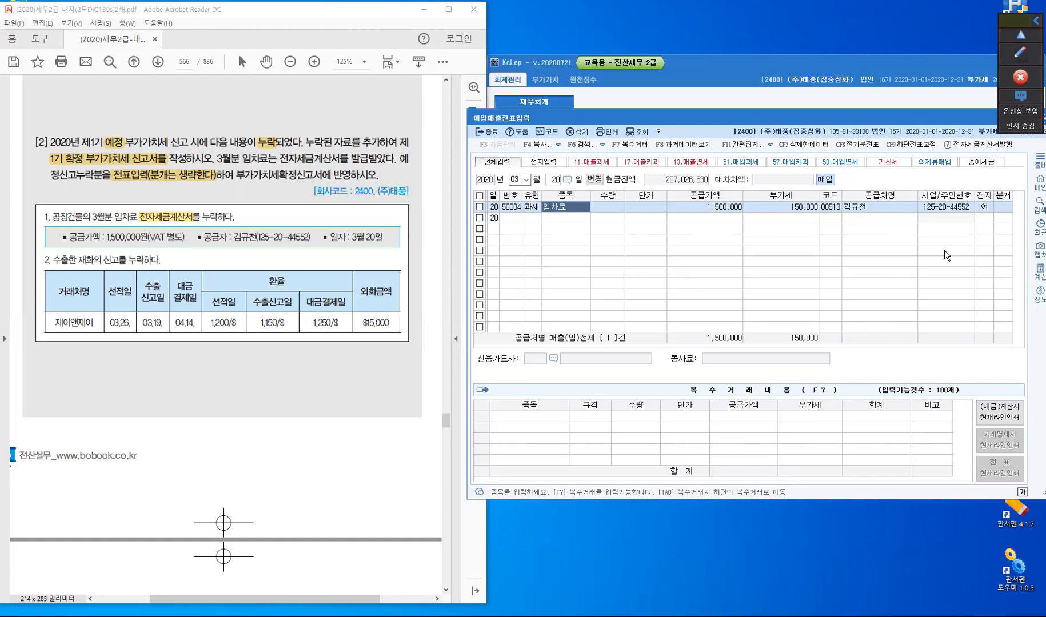
pyautogui.click(769, 146)
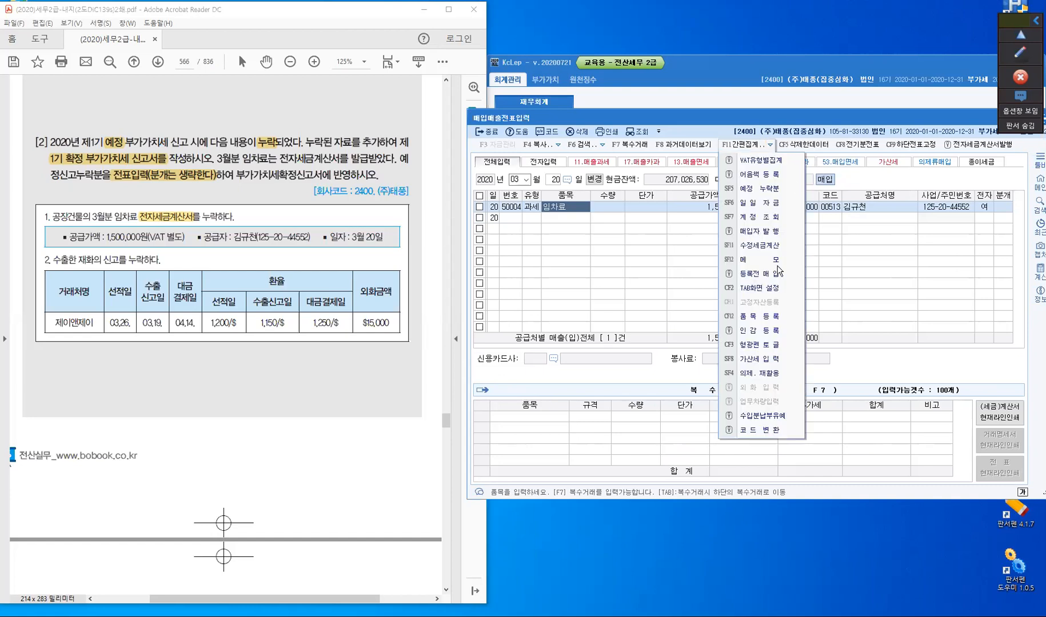
pyautogui.click(759, 189)
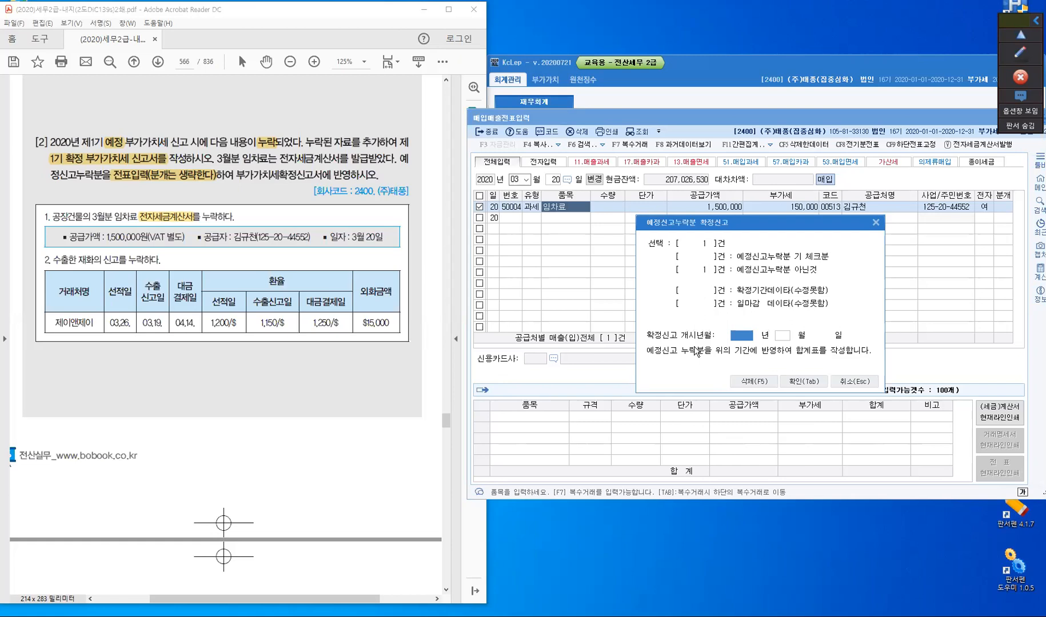
pyautogui.write('2020')
pyautogui.write('4')
pyautogui.press('Return')
pyautogui.click(815, 385)
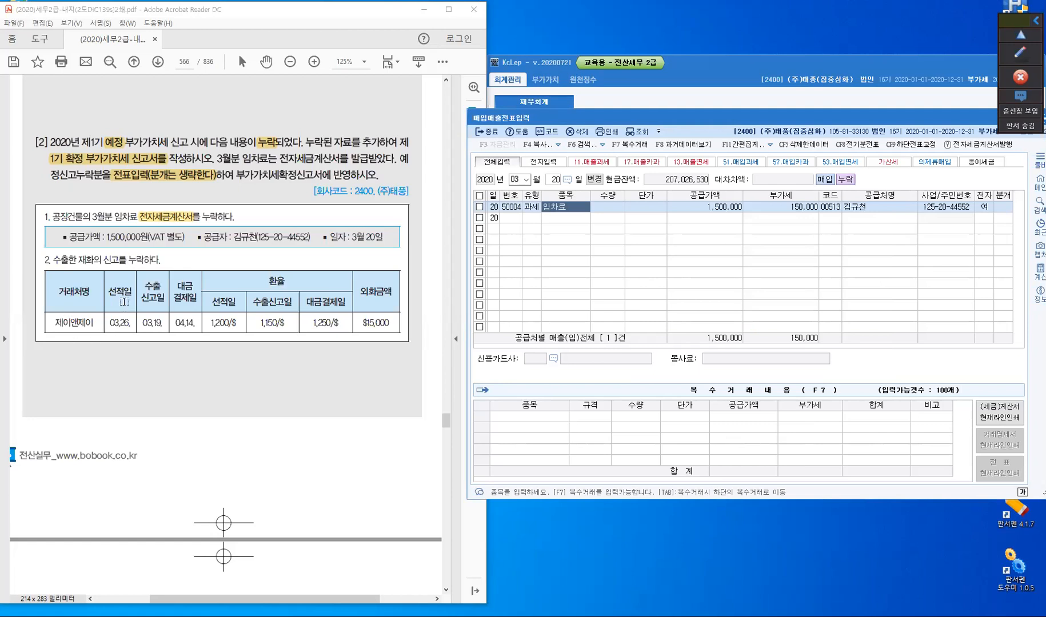
# Highlight the shipping date 03.26. in item 2 of the PDF and mark its relation to 대금결제일 with a tick and arrow.
pyautogui.doubleClick(122, 323)
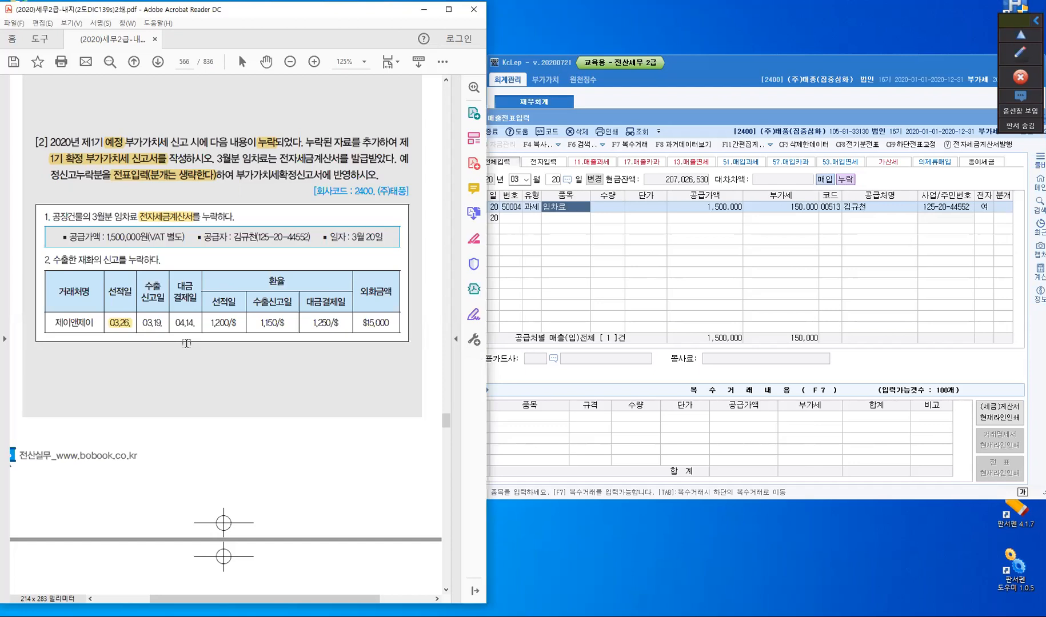
pyautogui.press('F2')
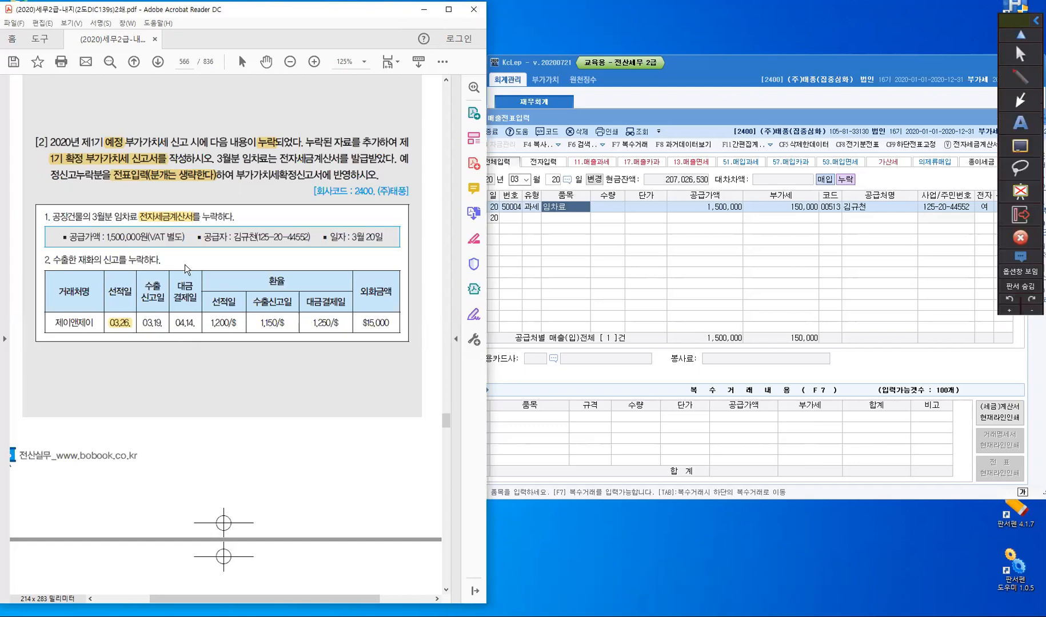
pyautogui.moveTo(182, 270); pyautogui.dragTo(192, 270)
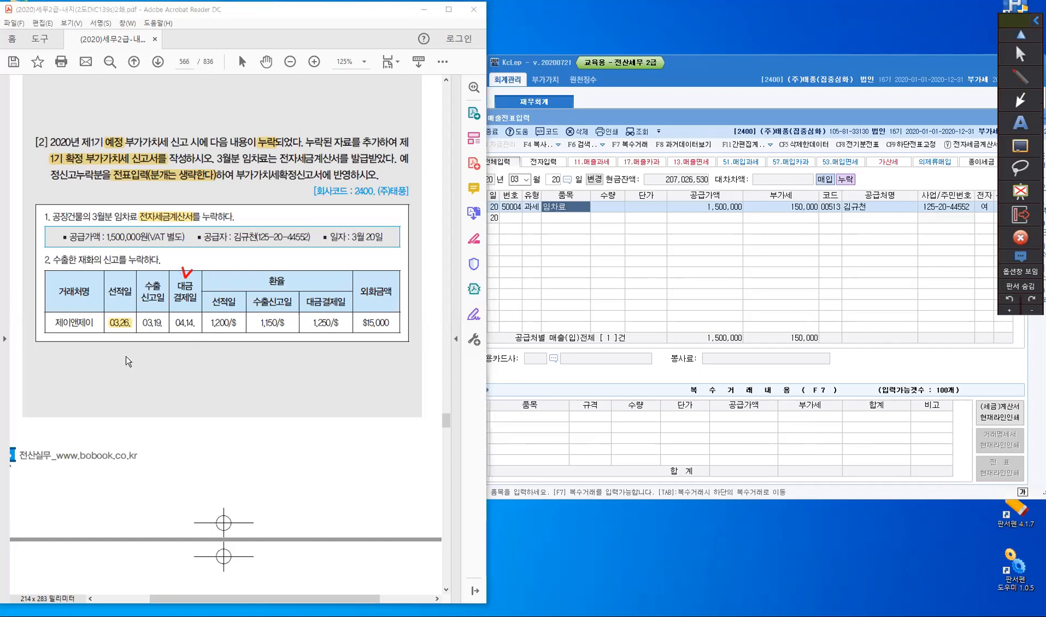
pyautogui.moveTo(124, 337)
pyautogui.mouseDown()
pyautogui.moveTo(153, 354)
pyautogui.moveTo(207, 335)
pyautogui.mouseUp()
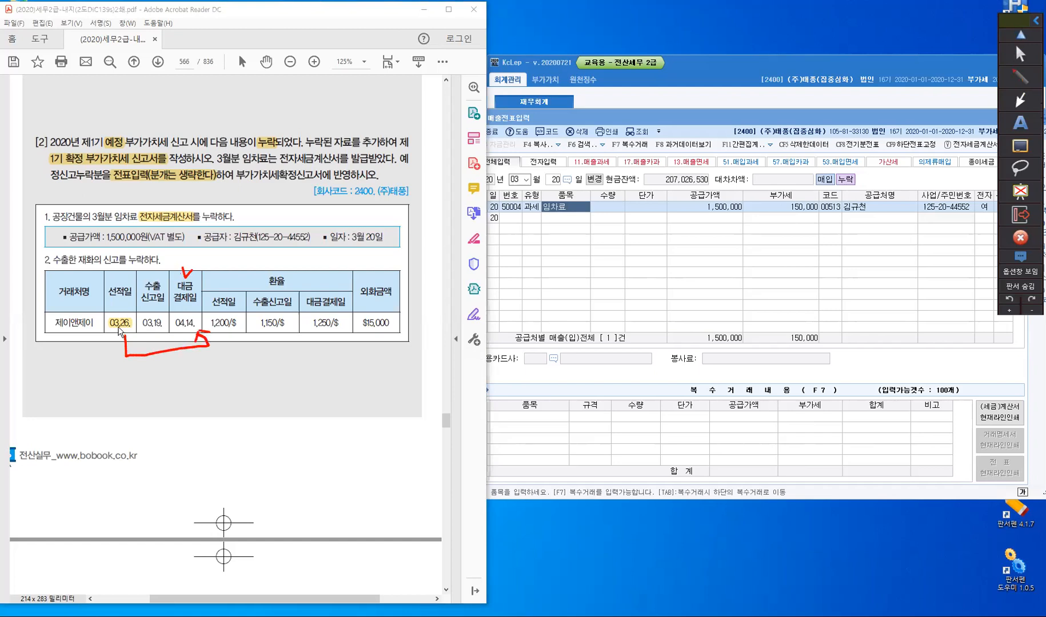
# Handwrite 외상 in red below the shipping date of the export table.
pyautogui.moveTo(113, 377); pyautogui.dragTo(126, 391)
pyautogui.moveTo(134, 372); pyautogui.dragTo(130, 384)
pyautogui.moveTo(133, 377); pyautogui.dragTo(139, 381)
pyautogui.moveTo(141, 370); pyautogui.dragTo(140, 386)
pyautogui.moveTo(140, 377); pyautogui.dragTo(145, 378)
pyautogui.moveTo(136, 389); pyautogui.dragTo(137, 389)
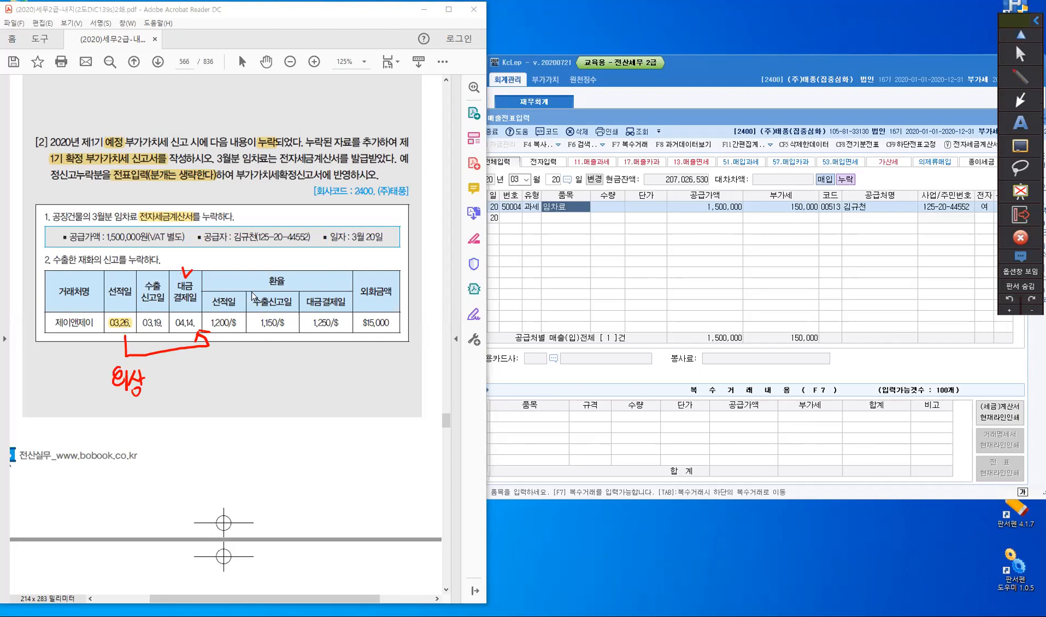
# Mark the 선적일 exchange rate of 1,200/$ with a tick and wavy underline, and underline the foreign amount $15,000.
pyautogui.moveTo(228, 290); pyautogui.dragTo(237, 286)
pyautogui.moveTo(208, 328); pyautogui.dragTo(244, 334)
pyautogui.moveTo(392, 336); pyautogui.dragTo(338, 339)
# Handwrite the calculation 15,000 × 1,200 = 18,000,000 below the export table and leave pen mode.
pyautogui.moveTo(250, 380); pyautogui.dragTo(253, 397)
pyautogui.moveTo(257, 383); pyautogui.dragTo(305, 386)
pyautogui.click(271, 390)
pyautogui.moveTo(306, 374)
pyautogui.mouseDown()
pyautogui.moveTo(298, 388)
pyautogui.moveTo(337, 378)
pyautogui.mouseUp()
pyautogui.click(323, 379)
pyautogui.moveTo(342, 366); pyautogui.dragTo(341, 367)
pyautogui.moveTo(350, 364); pyautogui.dragTo(348, 365)
pyautogui.moveTo(276, 423); pyautogui.dragTo(289, 429)
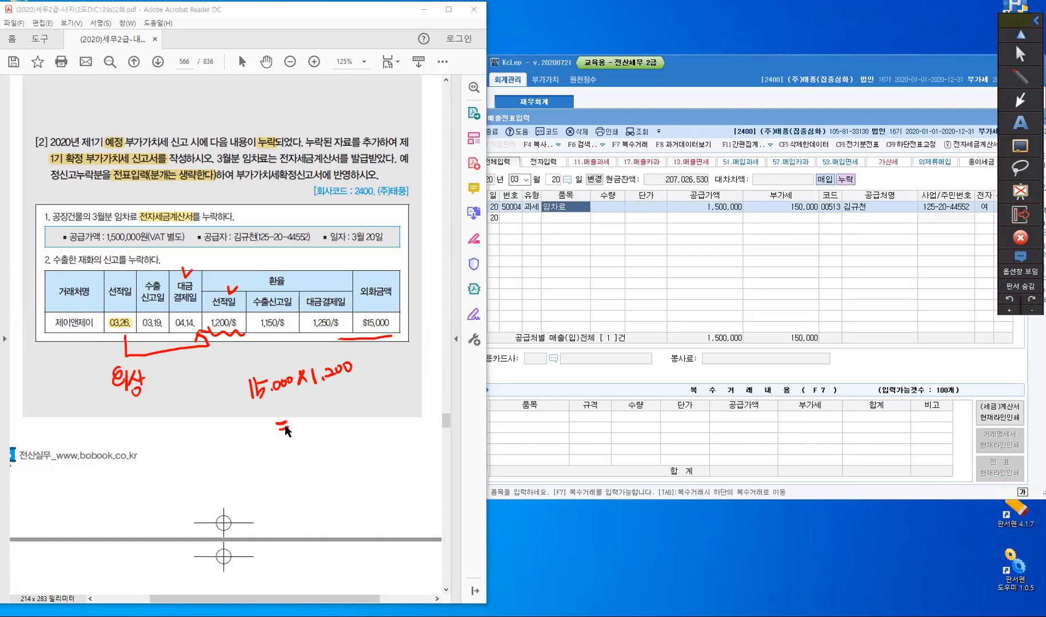
pyautogui.moveTo(301, 411)
pyautogui.mouseDown()
pyautogui.moveTo(298, 426)
pyautogui.moveTo(313, 421)
pyautogui.moveTo(310, 408)
pyautogui.moveTo(366, 386)
pyautogui.mouseUp()
pyautogui.click(321, 413)
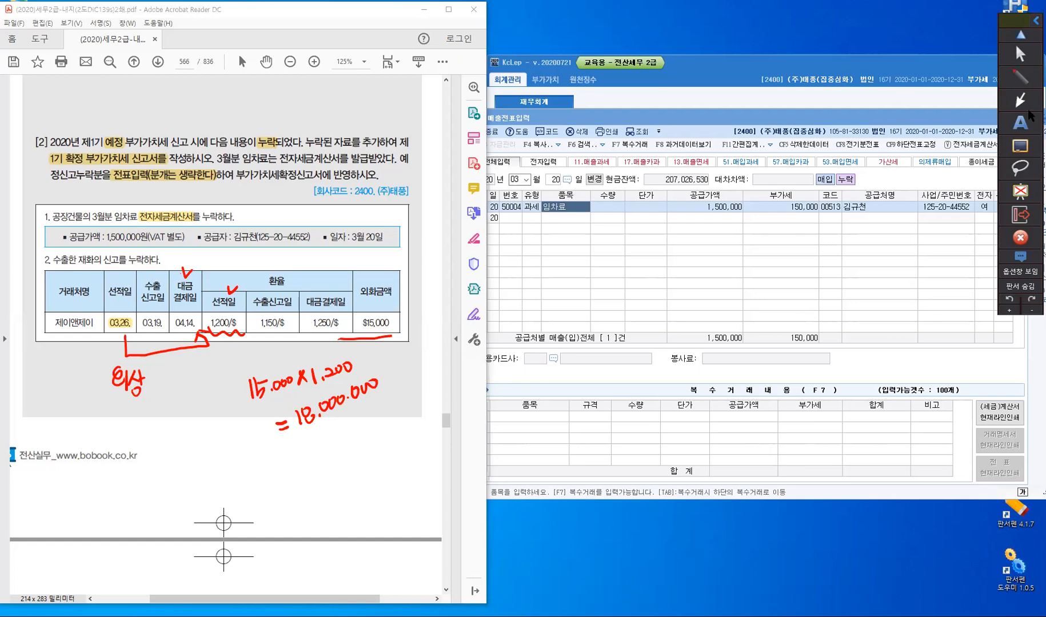
pyautogui.click(1018, 53)
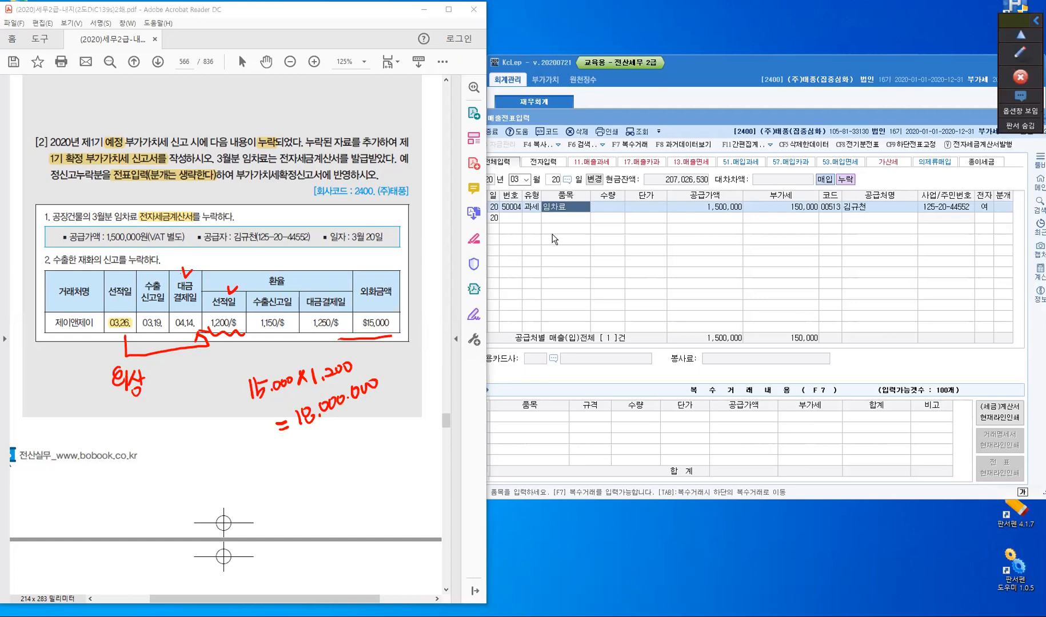
# Set the voucher date to March 26, 2020 and start a sales line of type 16 수출.
pyautogui.click(535, 192)
pyautogui.click(516, 179)
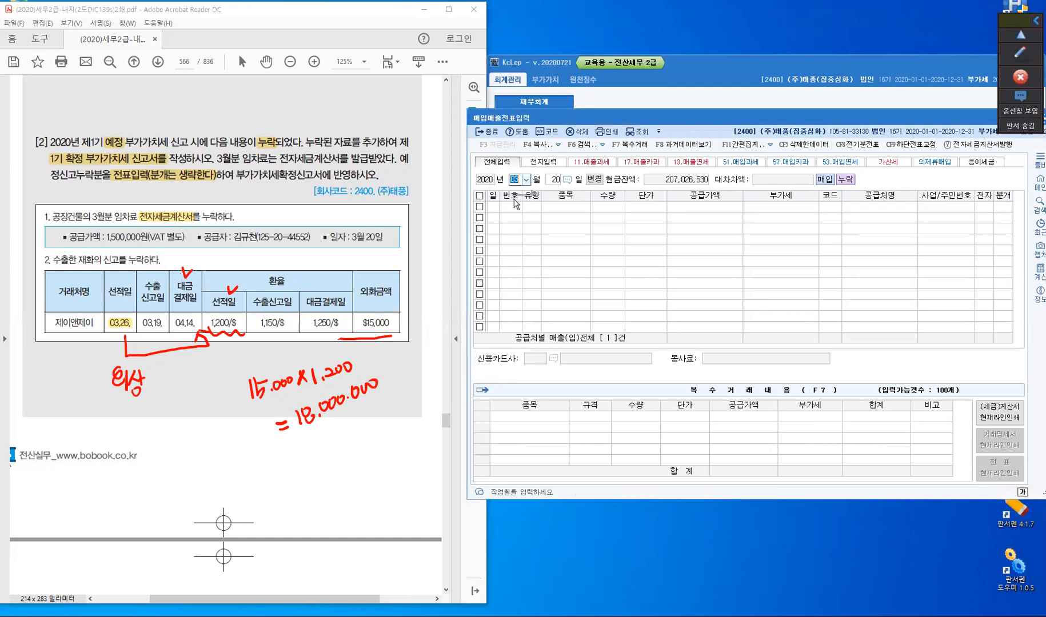
pyautogui.press('Return')
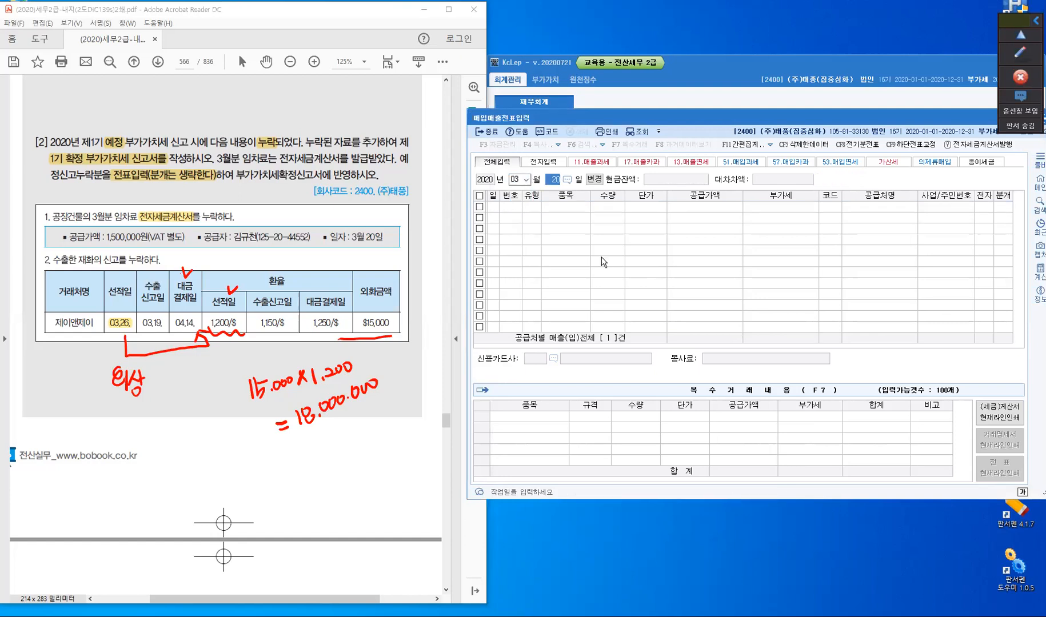
pyautogui.write('26')
pyautogui.press('Return')
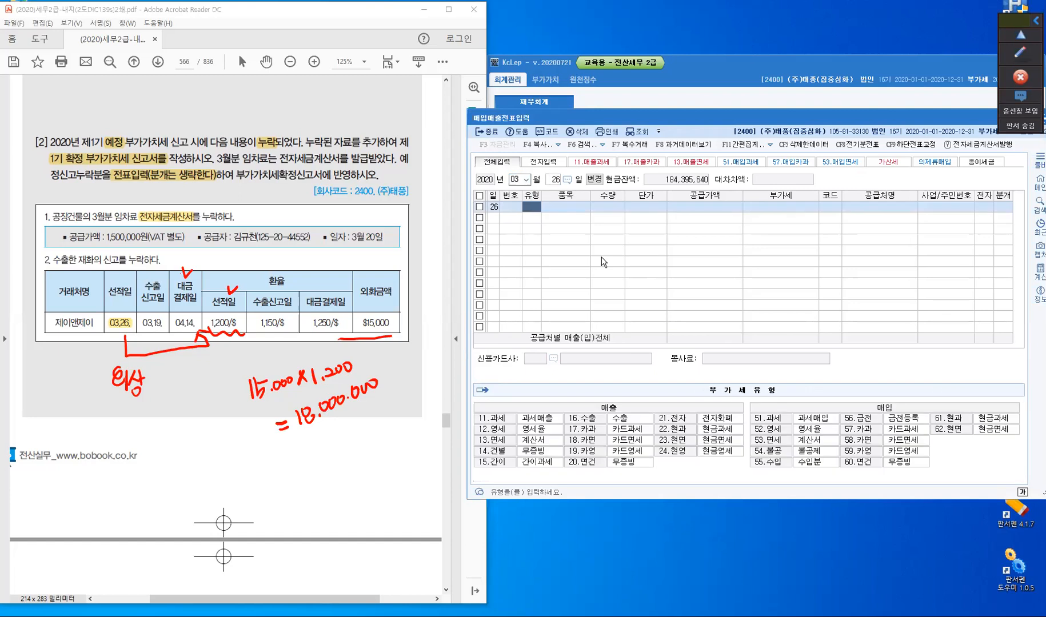
pyautogui.write('16')
pyautogui.press('Return')
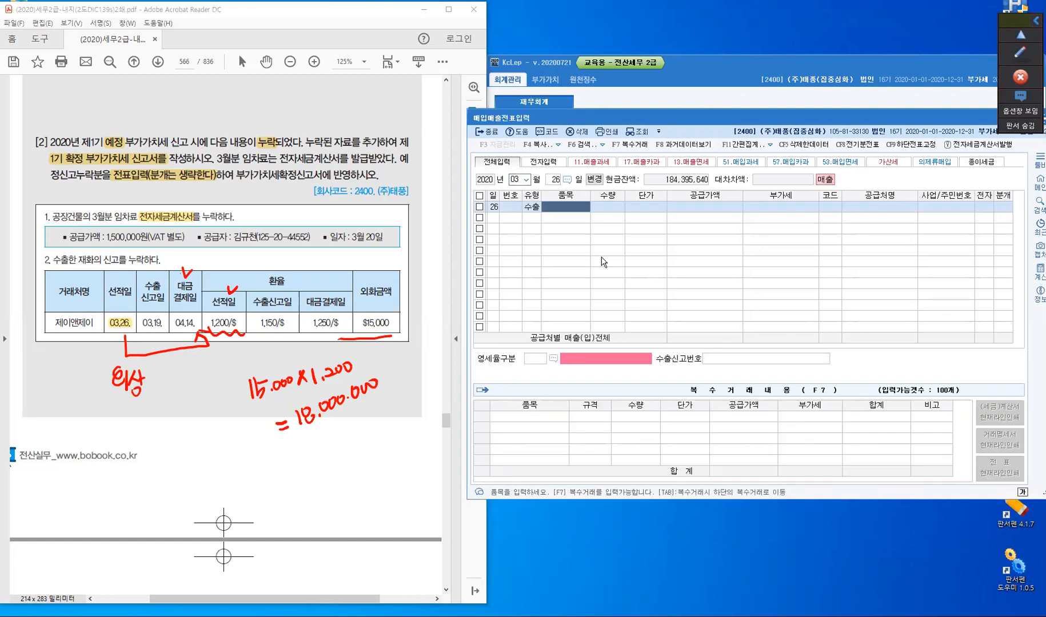
# Enter 제품 as the item of the March 26 export sale with a supply value of 18,000,000.
pyautogui.write('제품')
pyautogui.press('Return')
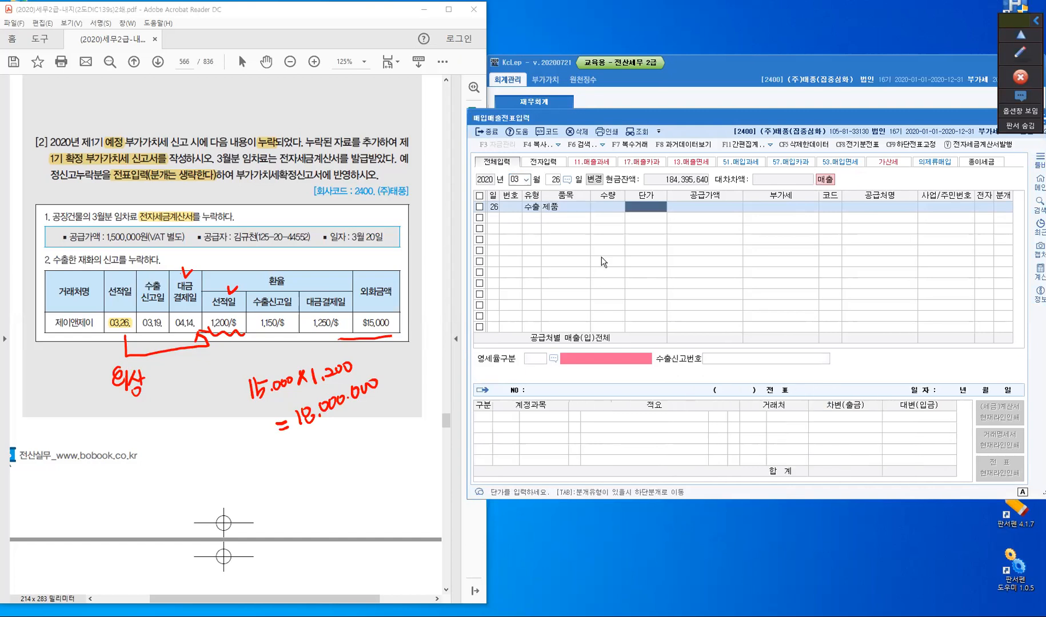
pyautogui.press('Return')
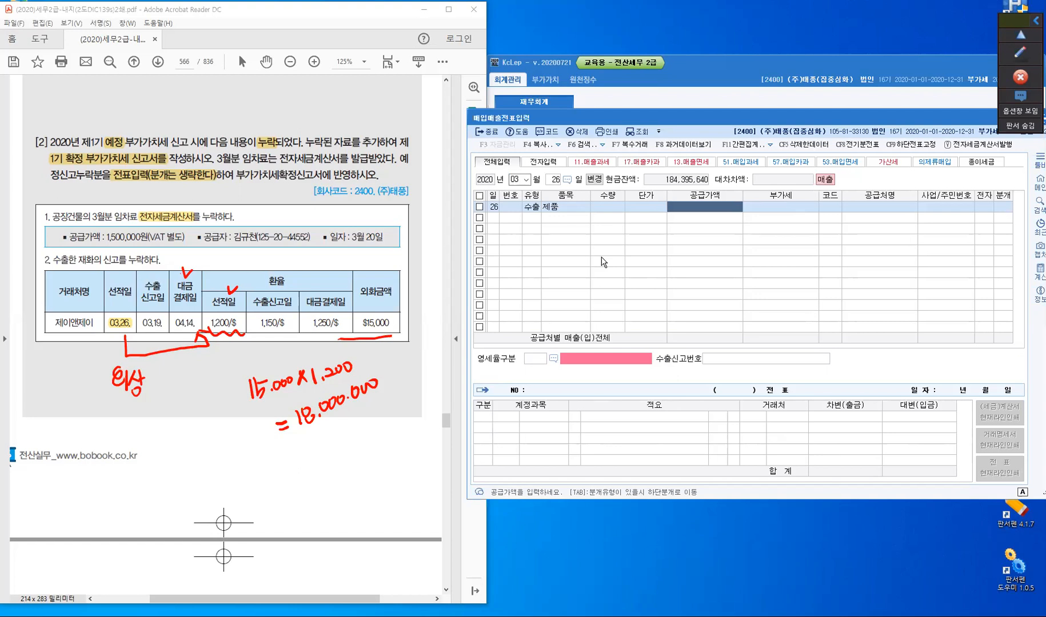
pyautogui.write('18000000')
pyautogui.press('Return')
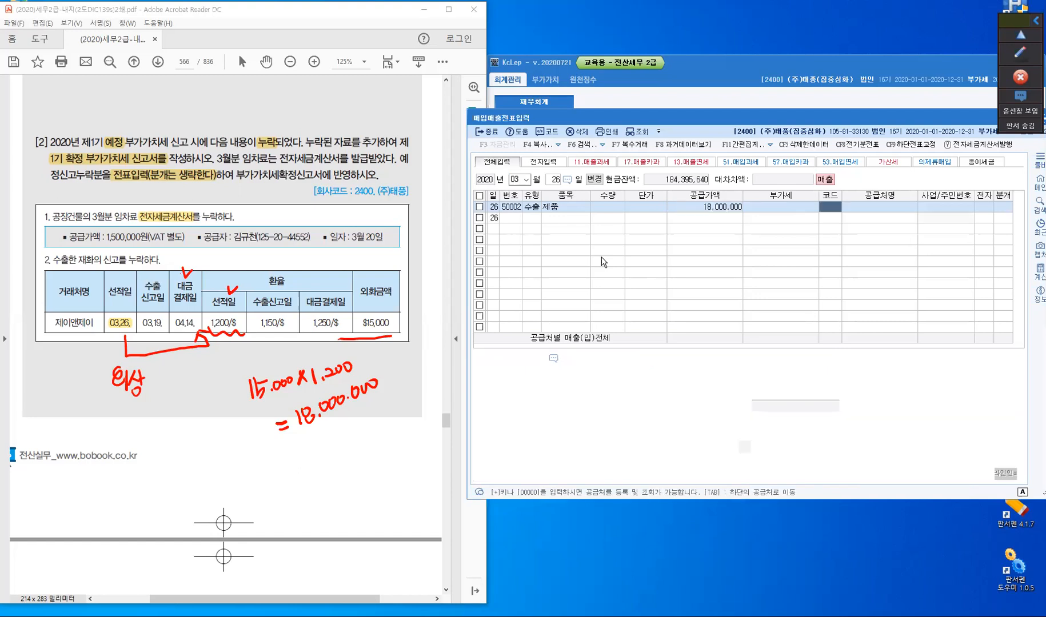
# Look up 제이 among the trading partners and assign 제이앤제이 to the export voucher.
pyautogui.write('ㅈ')
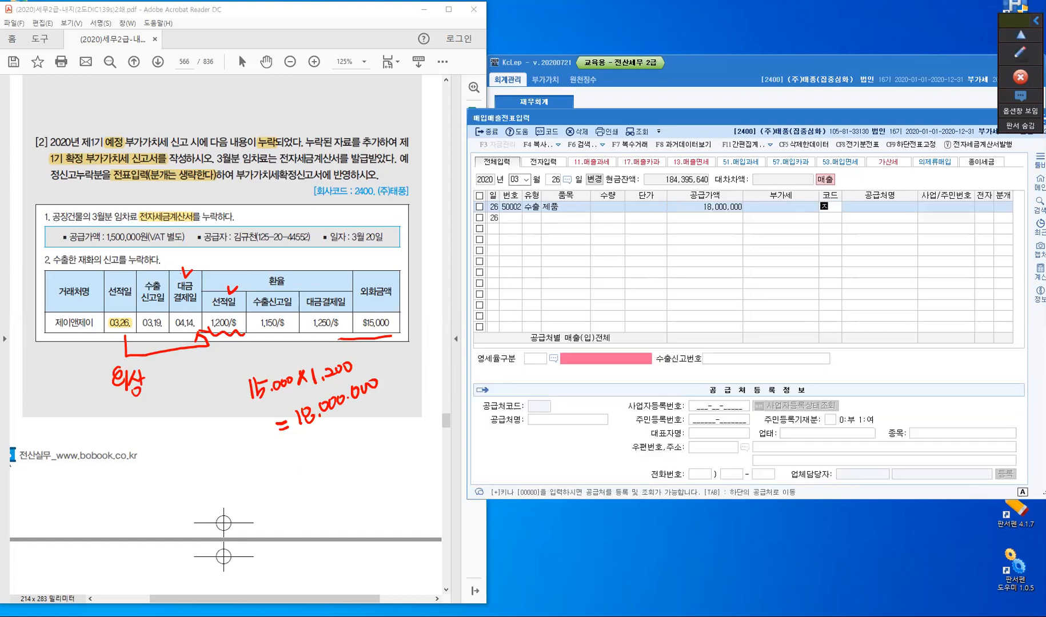
pyautogui.write('ㅔ이')
pyautogui.press('Return')
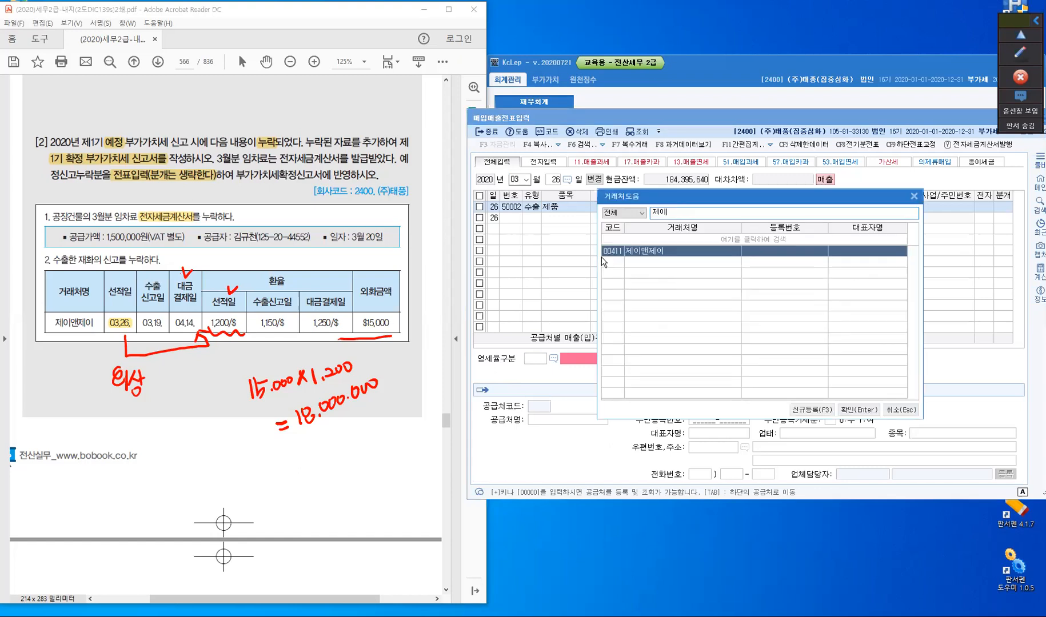
pyautogui.press('Return')
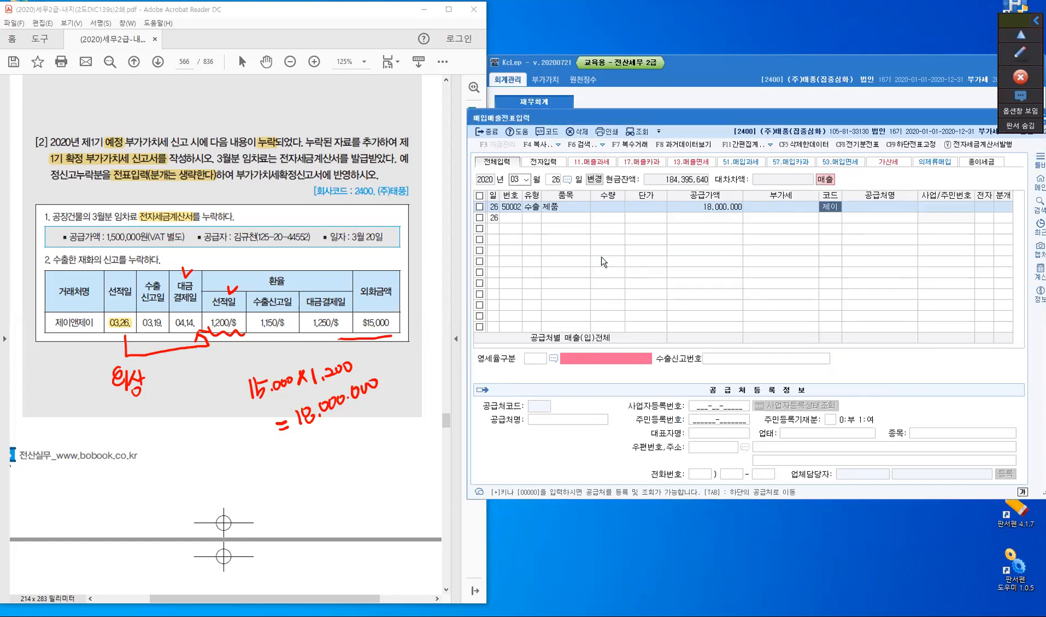
pyautogui.press('Return')
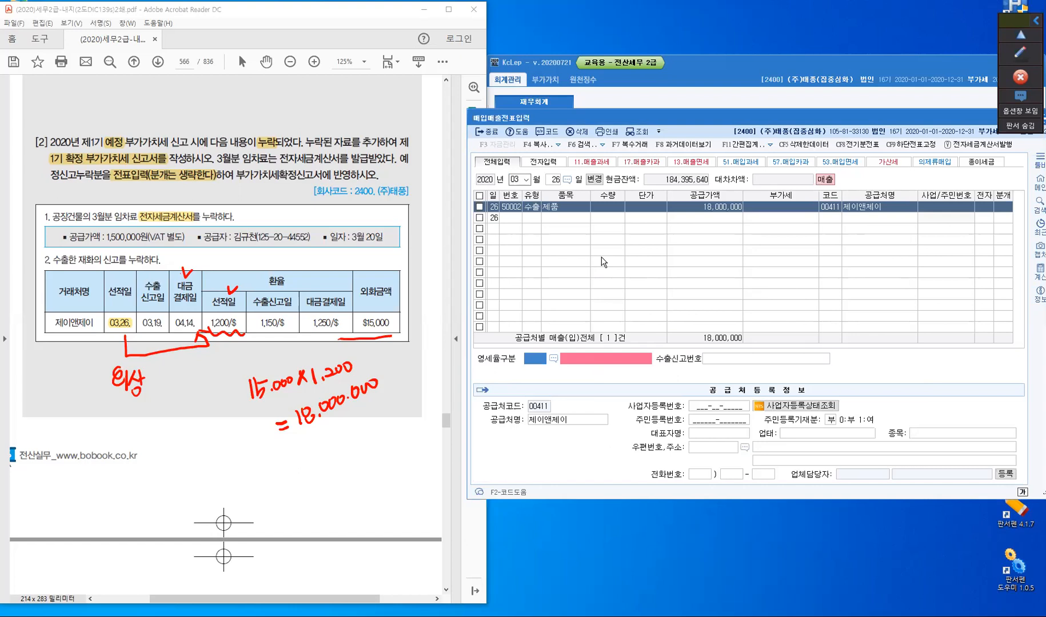
# Set 영세율구분 to 1 직접수출(대행수출 포함) and complete the export voucher without an export declaration number or journal entry.
pyautogui.press('F2')
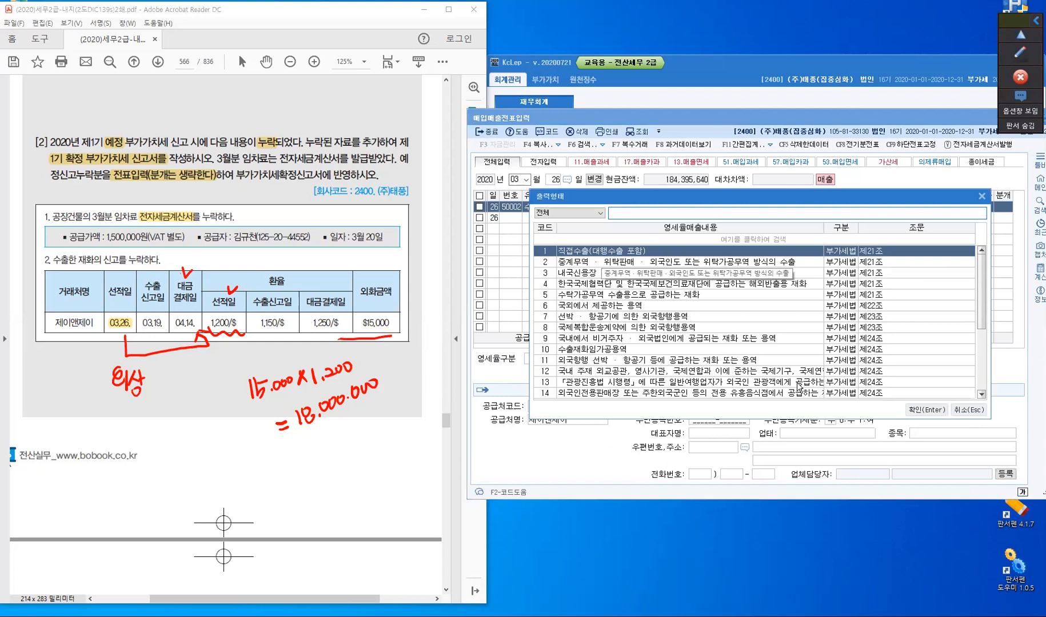
pyautogui.click(918, 410)
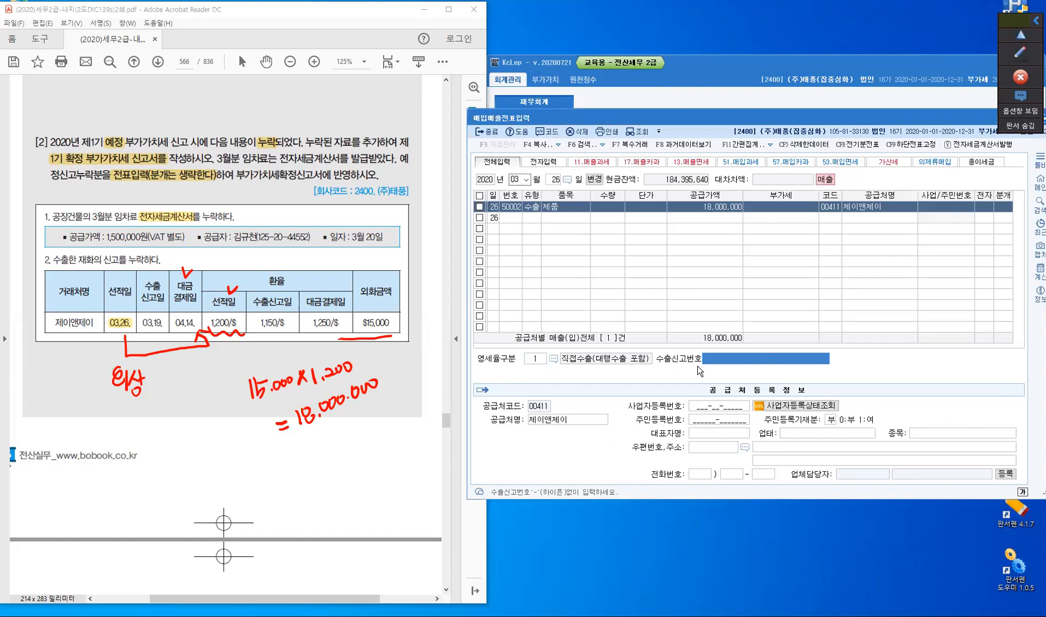
pyautogui.press('Return')
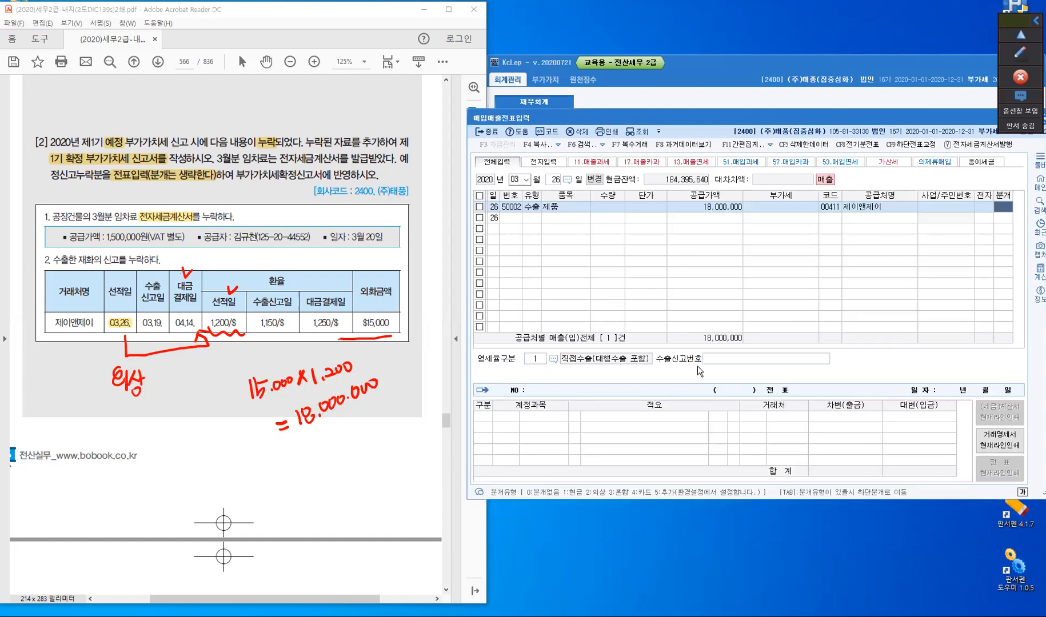
pyautogui.press('Return')
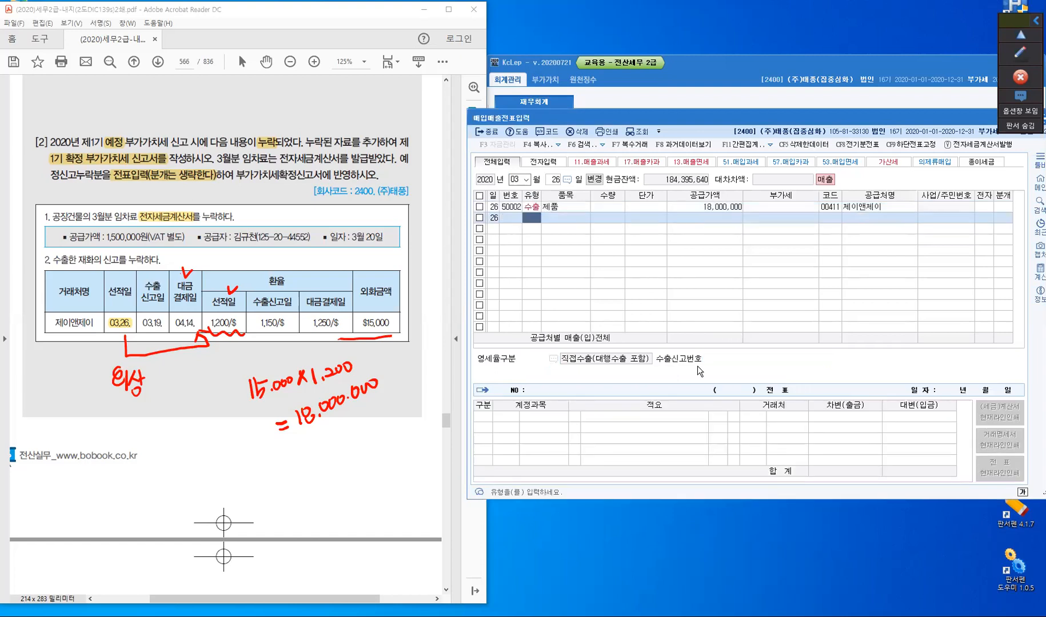
# Register the March 26 수출 voucher as 예정신고누락분 with the final return starting in April 2020.
pyautogui.press('Up')
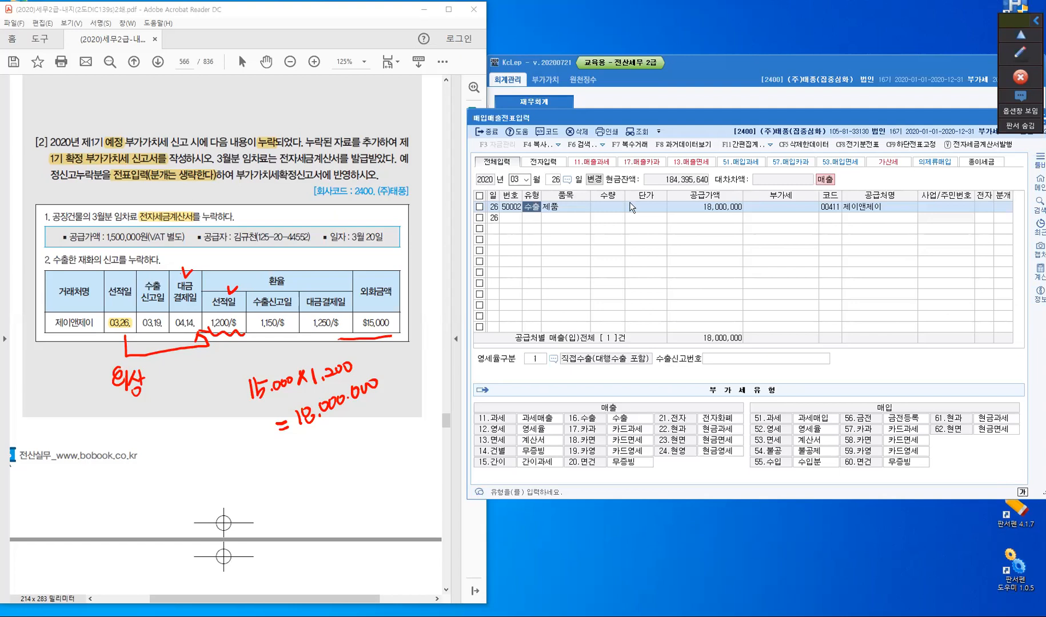
pyautogui.click(770, 144)
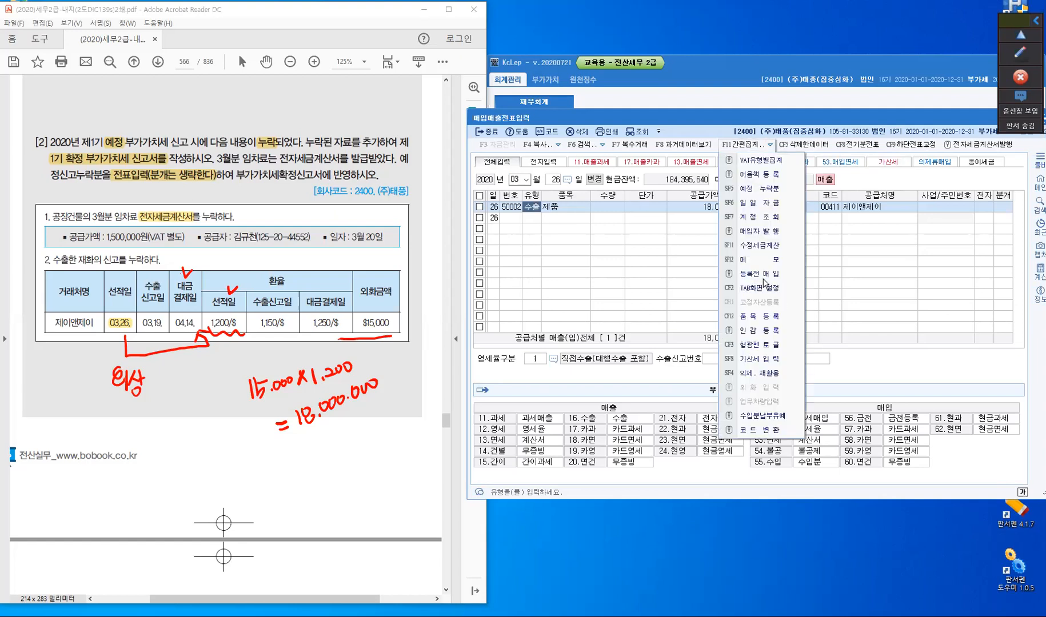
pyautogui.click(763, 189)
pyautogui.write('2')
pyautogui.write('020')
pyautogui.write('0')
pyautogui.write('4')
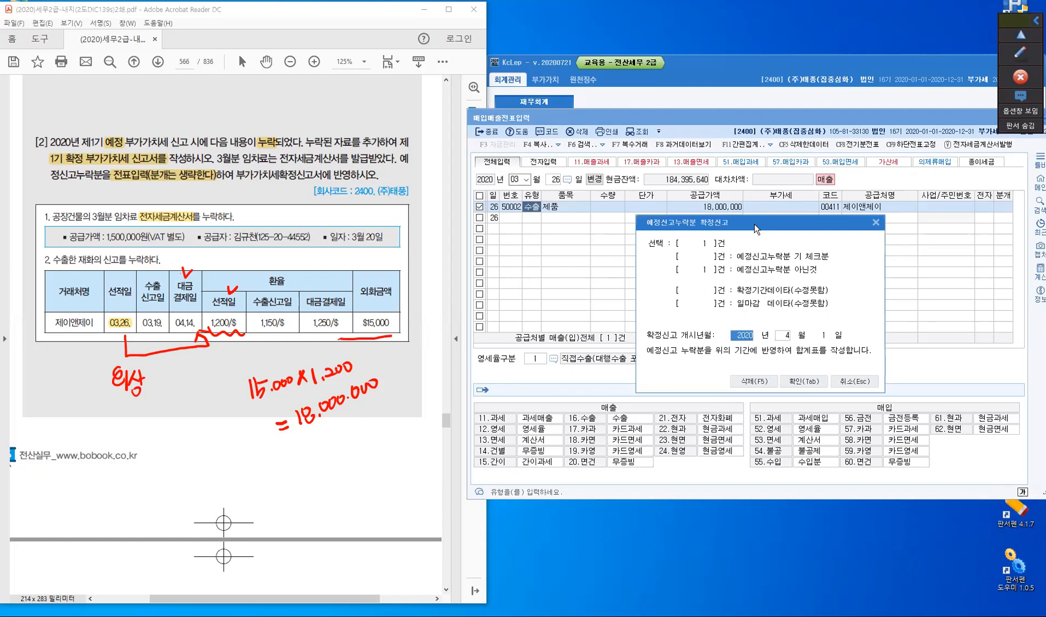
pyautogui.click(804, 385)
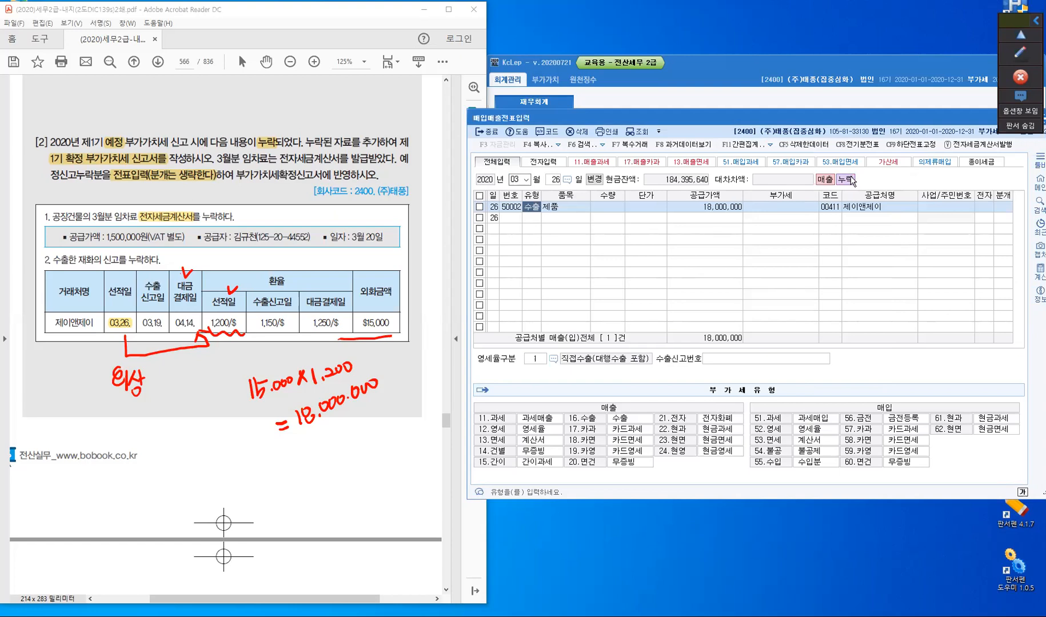
# Close 매입매출전표입력 and open 부가가치세신고서 from the 부가가치 section.
pyautogui.click(491, 133)
pyautogui.click(491, 133)
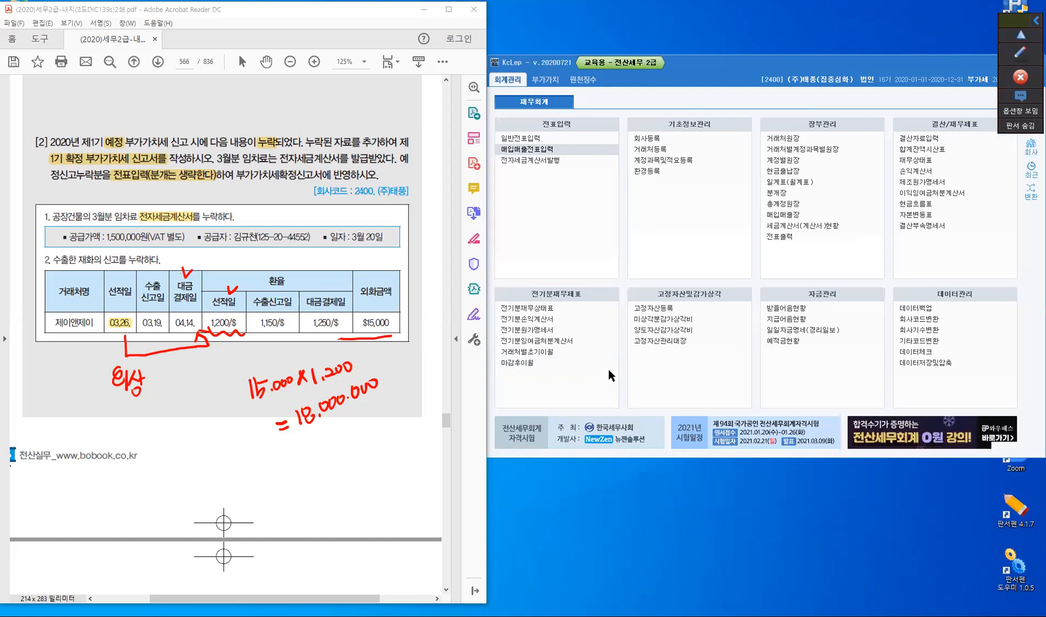
pyautogui.click(548, 81)
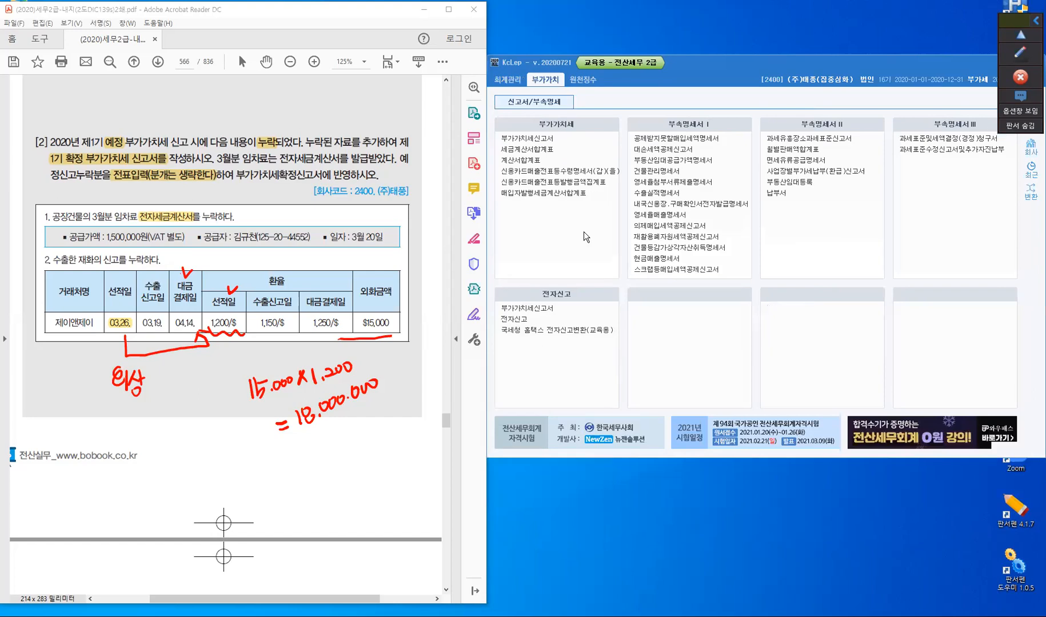
pyautogui.click(531, 138)
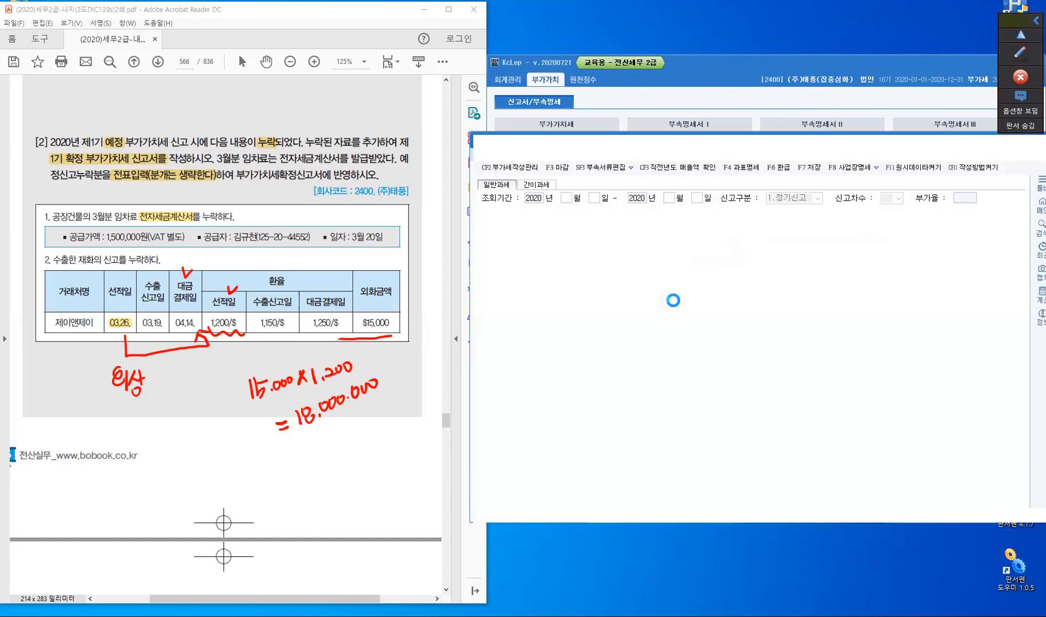
# Load the general-taxation VAT return for the period April 1 to June 30, 2020 and check its 예정신고누락분 amounts.
pyautogui.write('4')
pyautogui.press('Return')
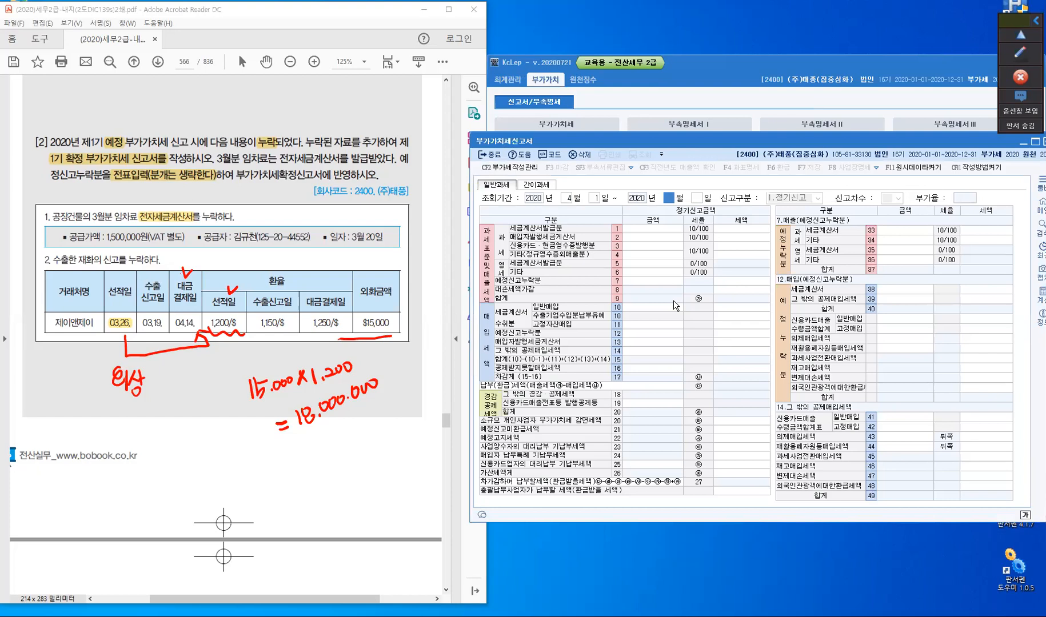
pyautogui.write('6')
pyautogui.press('Return')
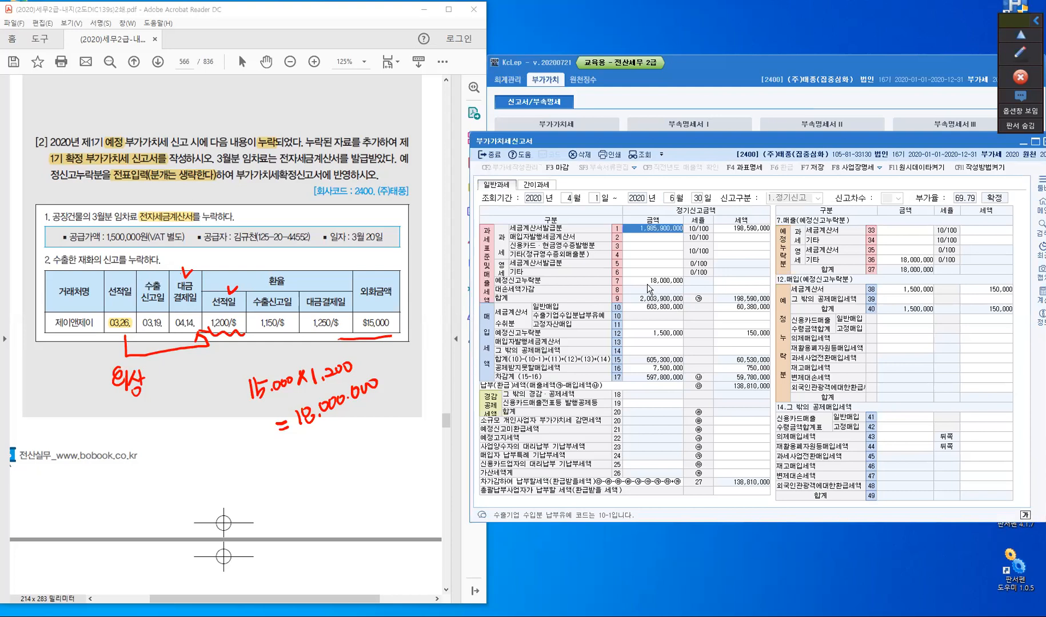
pyautogui.click(650, 286)
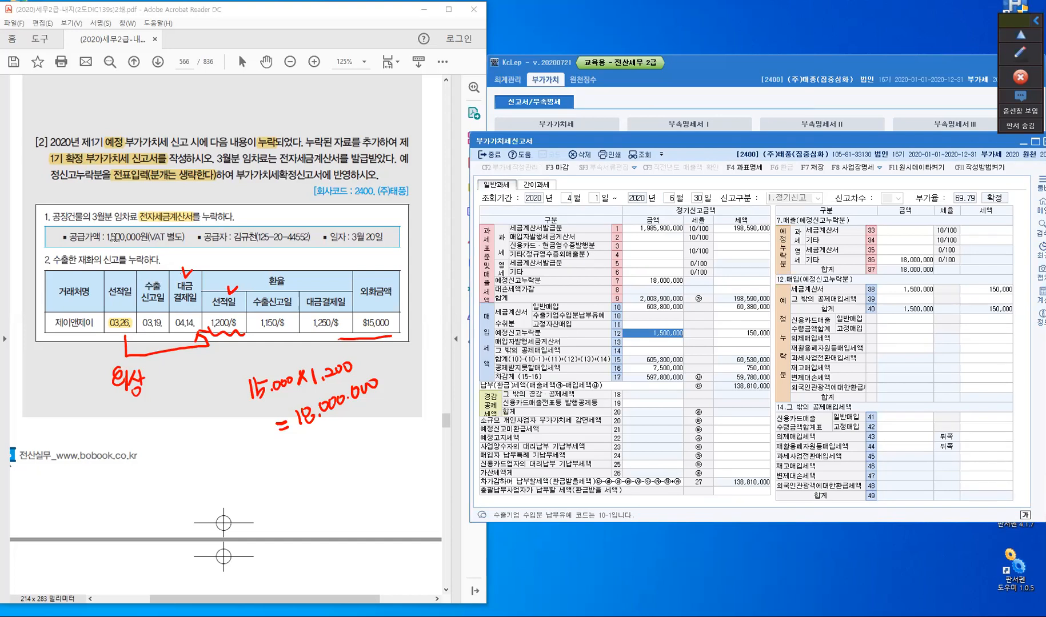
# Handwrite 가산세 X in red beside item 1, the omitted March rent invoice, in the problem PDF.
pyautogui.press('F2')
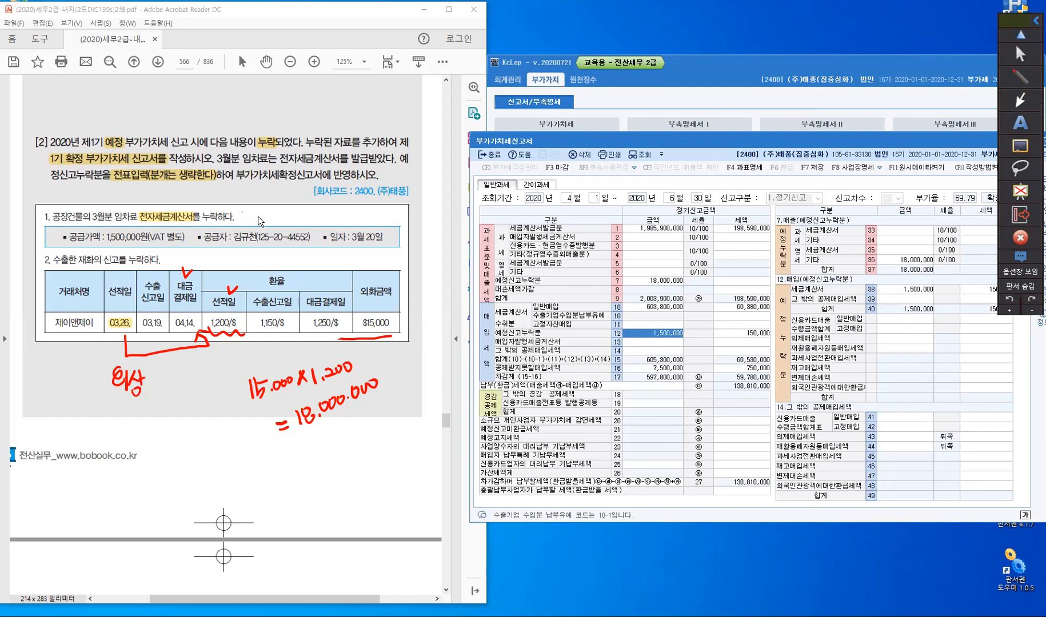
pyautogui.moveTo(243, 213); pyautogui.dragTo(246, 225)
pyautogui.moveTo(256, 208)
pyautogui.mouseDown()
pyautogui.moveTo(256, 226)
pyautogui.moveTo(262, 218)
pyautogui.mouseUp()
pyautogui.moveTo(272, 207); pyautogui.dragTo(272, 218)
pyautogui.moveTo(281, 210); pyautogui.dragTo(277, 223)
pyautogui.moveTo(292, 207)
pyautogui.mouseDown()
pyautogui.moveTo(292, 226)
pyautogui.moveTo(307, 229)
pyautogui.mouseUp()
pyautogui.moveTo(307, 212); pyautogui.dragTo(297, 226)
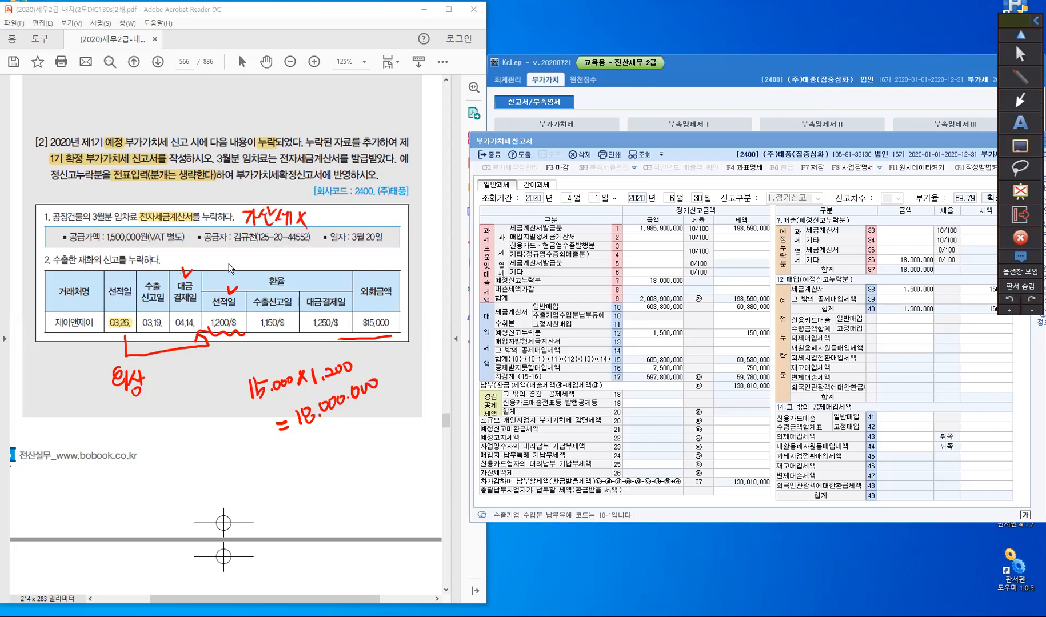
# Handwrite 영세율 beside item 2's heading and start the formula 영세율 : 18.000.000 × above problem [2].
pyautogui.moveTo(225, 260); pyautogui.dragTo(233, 262)
pyautogui.moveTo(232, 257); pyautogui.dragTo(232, 270)
pyautogui.moveTo(250, 272); pyautogui.dragTo(260, 280)
pyautogui.moveTo(96, 95); pyautogui.dragTo(112, 114)
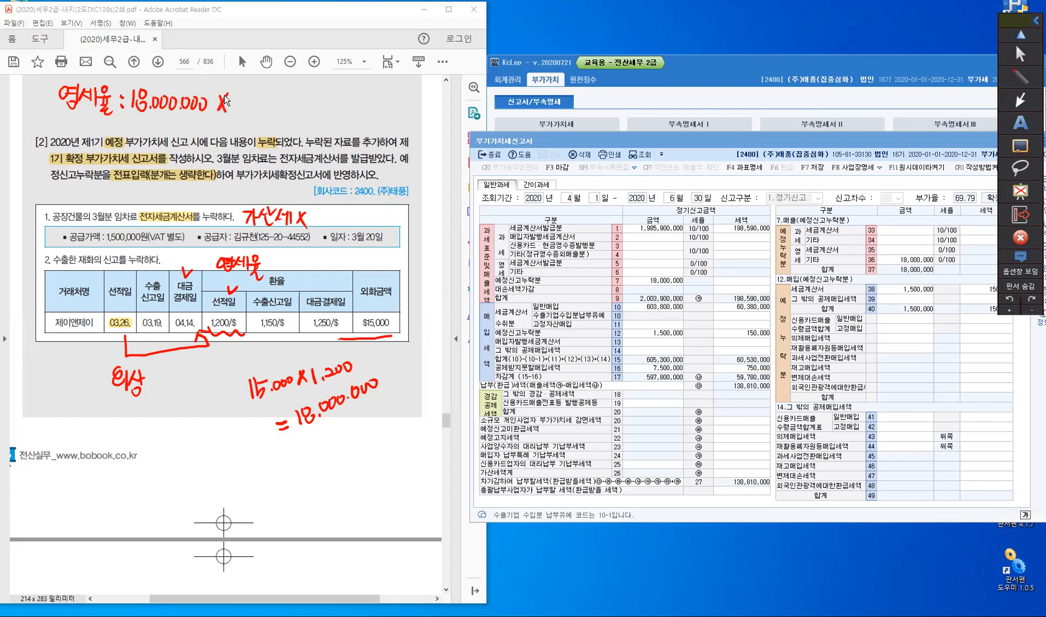
pyautogui.click(1016, 55)
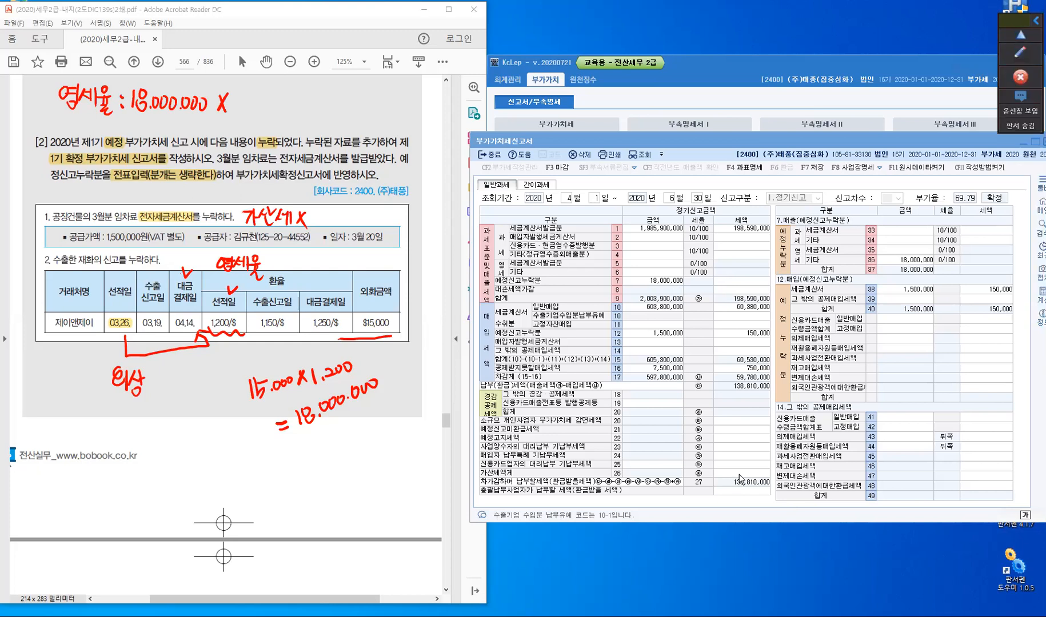
# Open the 가산세명세 through the 가산세계 row and add the 0.5% penalty rate to the handwritten 영세율 formula.
pyautogui.click(741, 474)
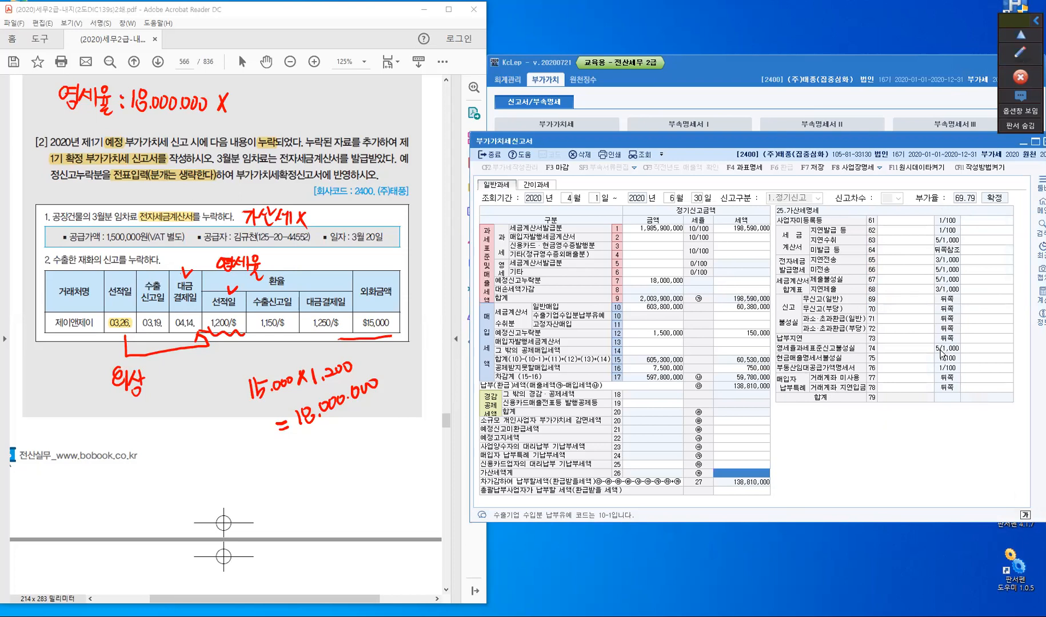
pyautogui.press('F2')
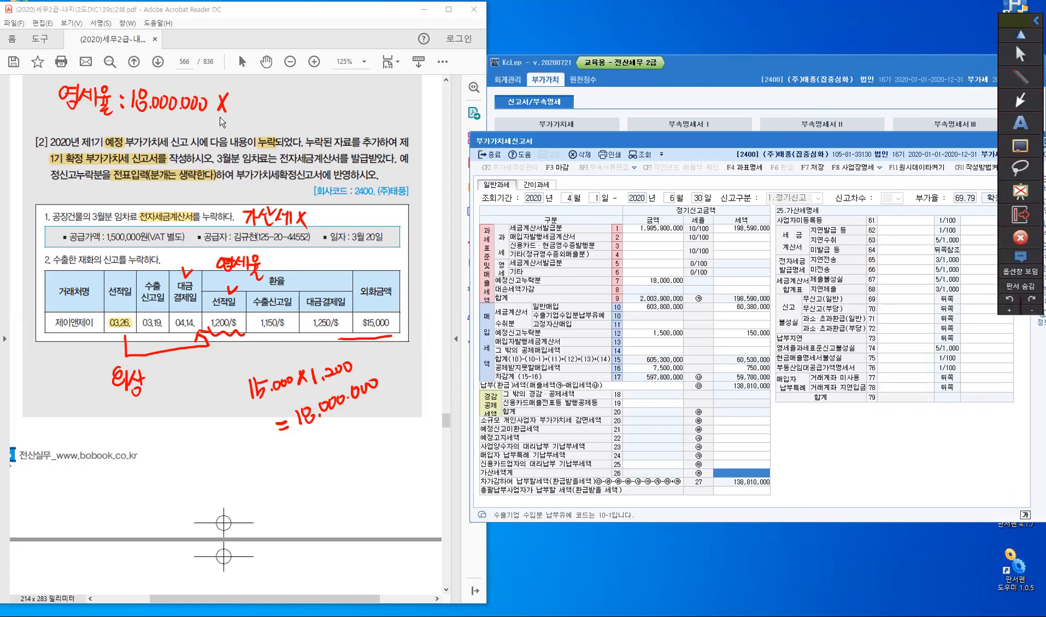
pyautogui.click(255, 113)
pyautogui.moveTo(243, 95); pyautogui.dragTo(279, 95)
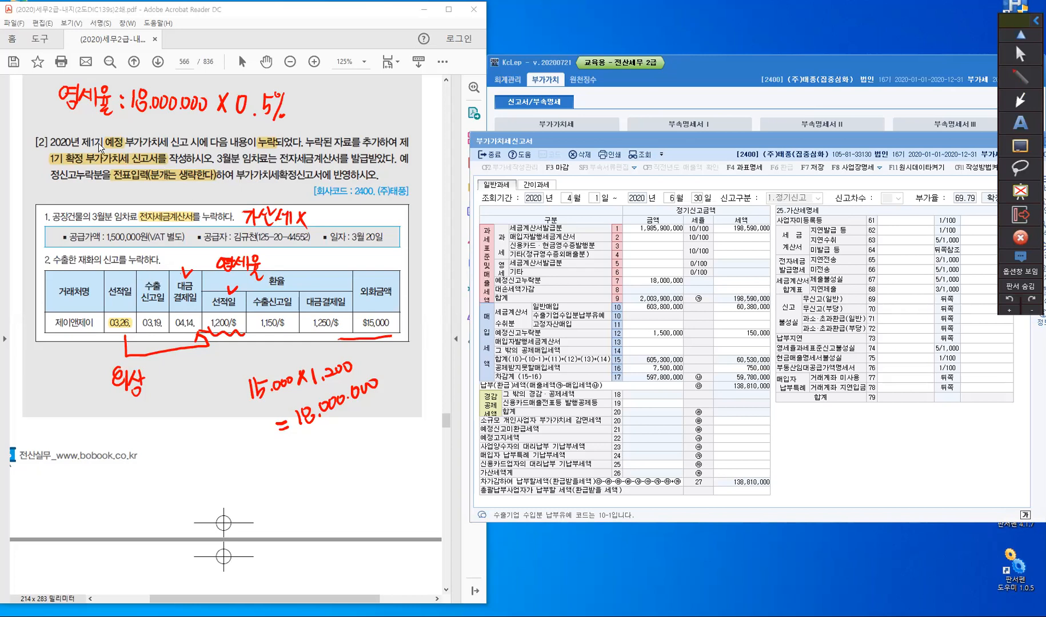
# Draw an arrow from 예정 to 확정 in the problem text and extend the handwritten formula with × 25% =.
pyautogui.moveTo(103, 128)
pyautogui.mouseDown()
pyautogui.moveTo(114, 136)
pyautogui.moveTo(65, 145)
pyautogui.mouseUp()
pyautogui.moveTo(299, 96); pyautogui.dragTo(312, 113)
pyautogui.moveTo(312, 98); pyautogui.dragTo(303, 114)
pyautogui.click(322, 96)
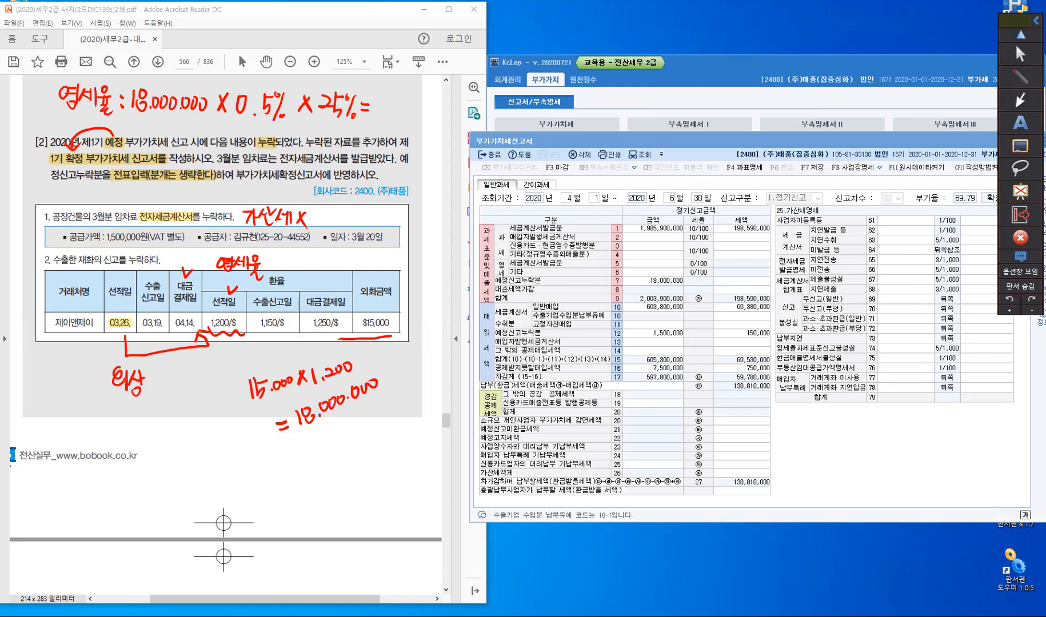
pyautogui.click(1020, 55)
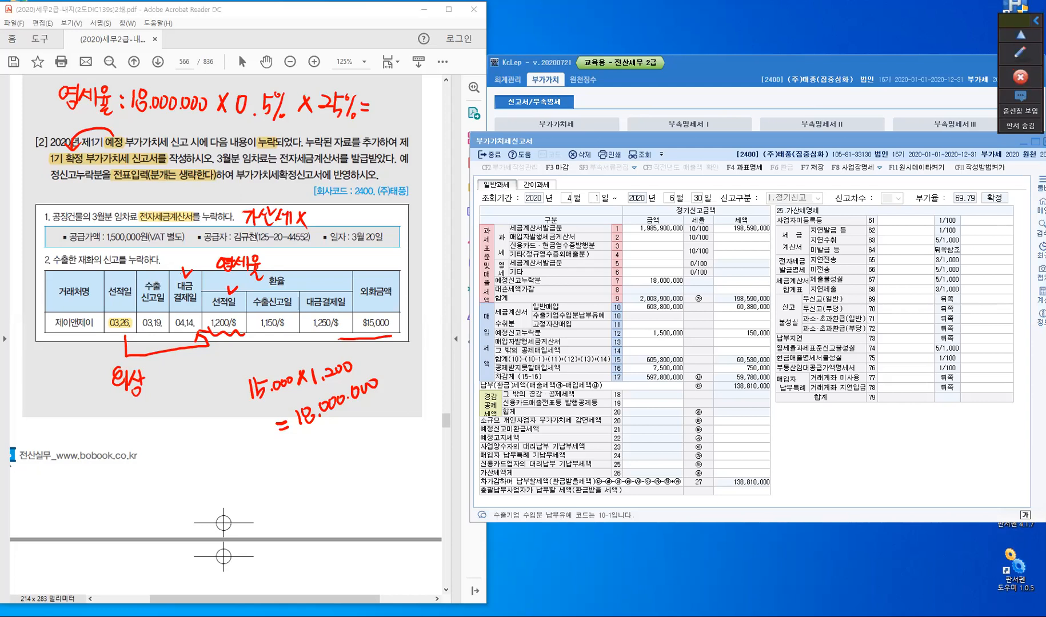
# Switch to the calculator, compute 18,000,000 × 0.5% × 25%, and minimize it.
pyautogui.hotkey('alt', 'Tab')
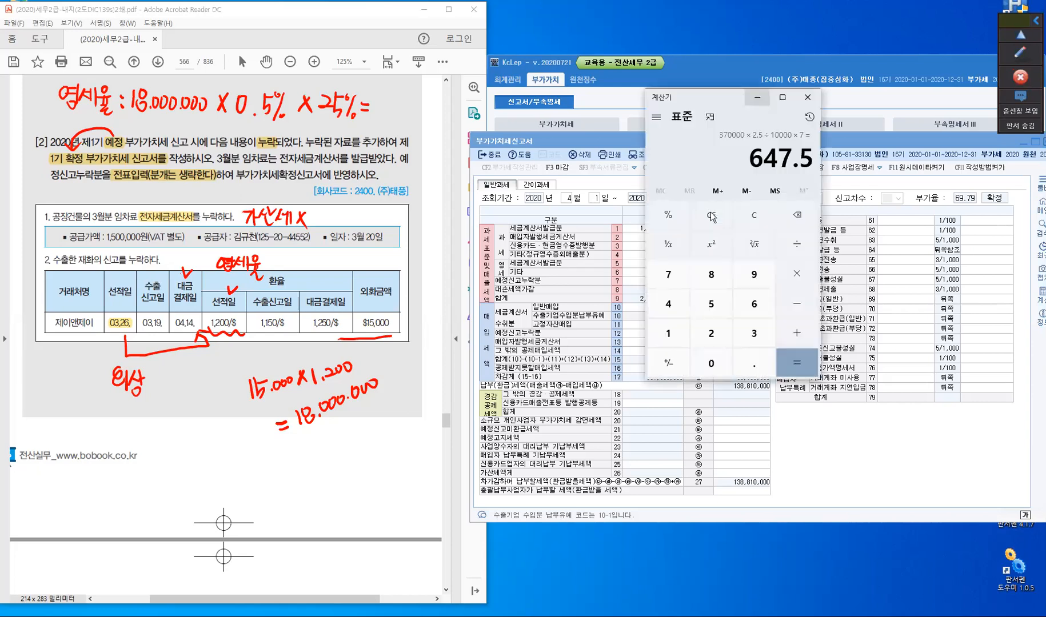
pyautogui.click(727, 220)
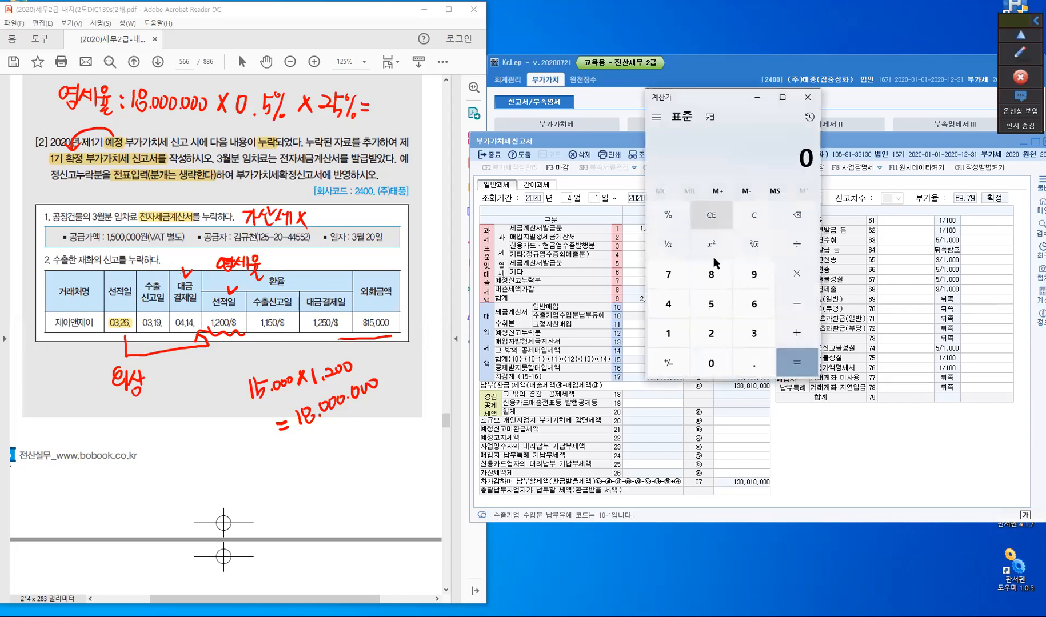
pyautogui.write('18,000,0')
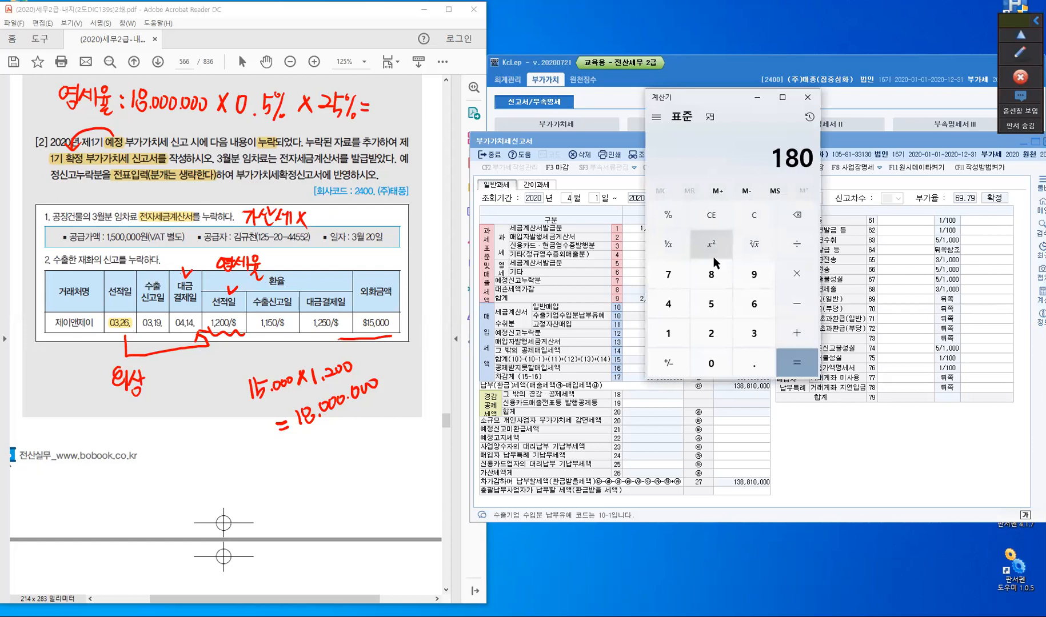
pyautogui.write('00')
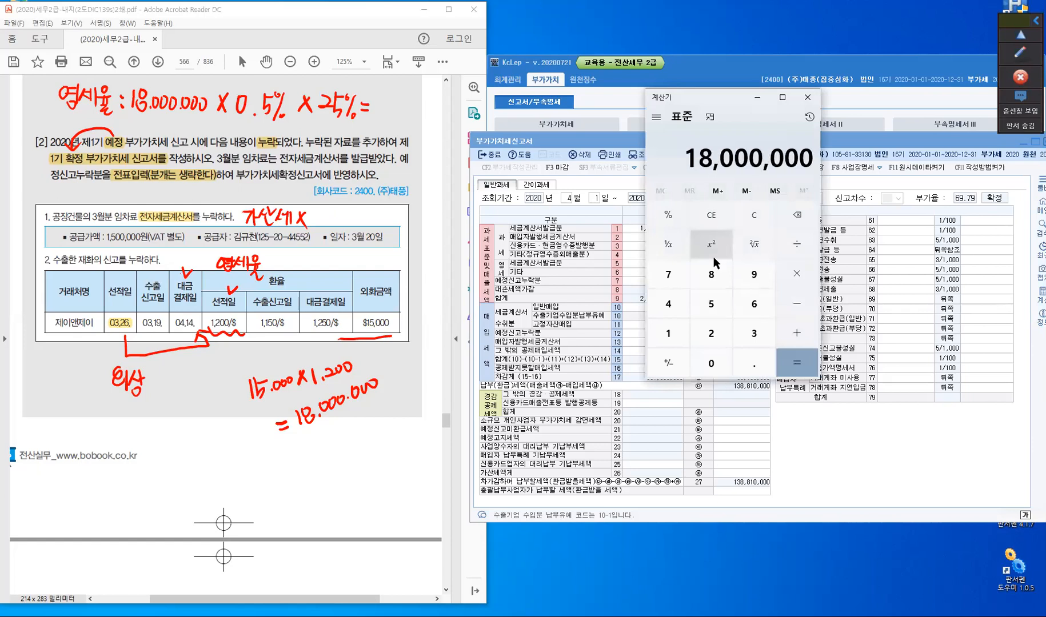
pyautogui.press('*')
pyautogui.write('0.')
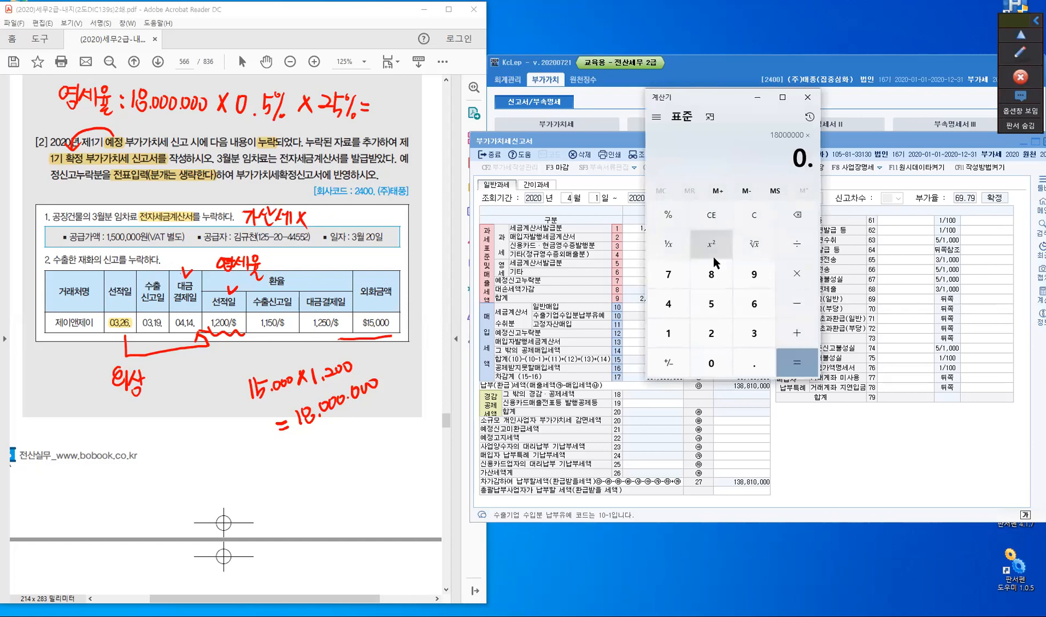
pyautogui.write('5')
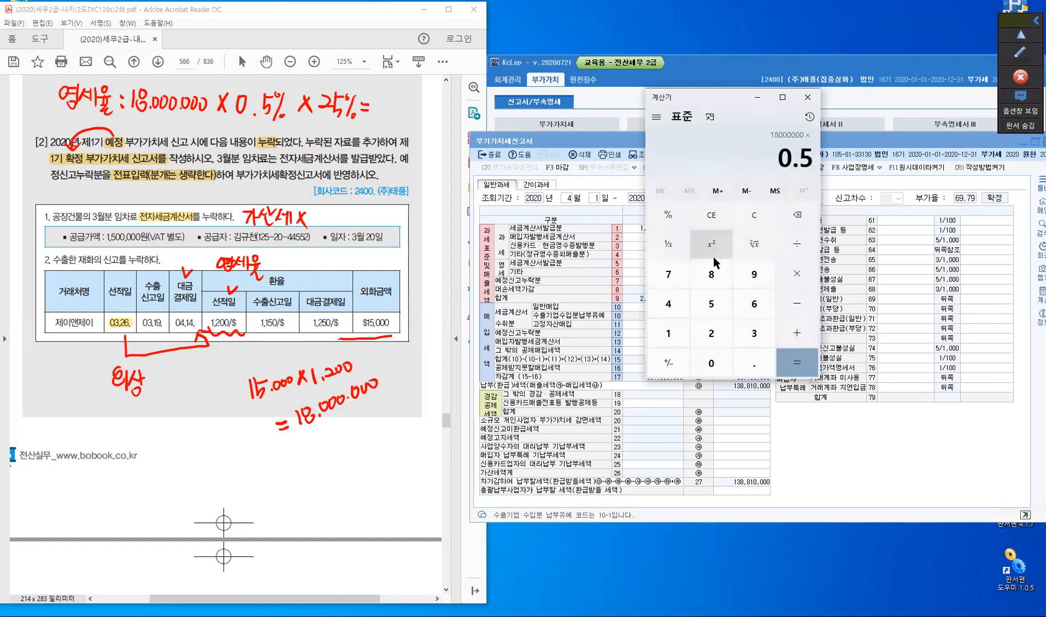
pyautogui.click(668, 216)
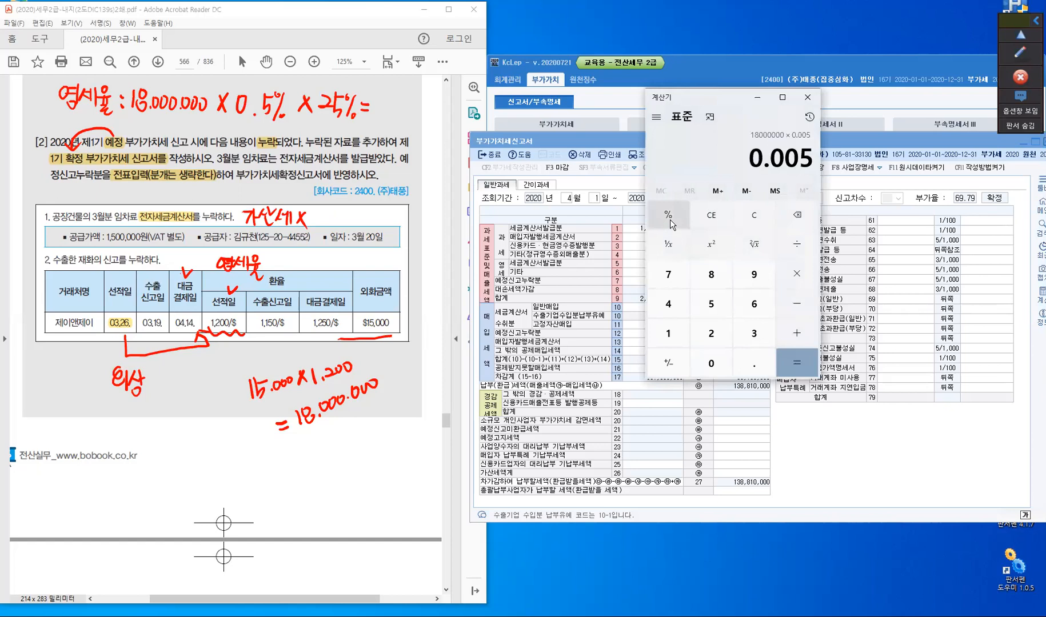
pyautogui.press('*')
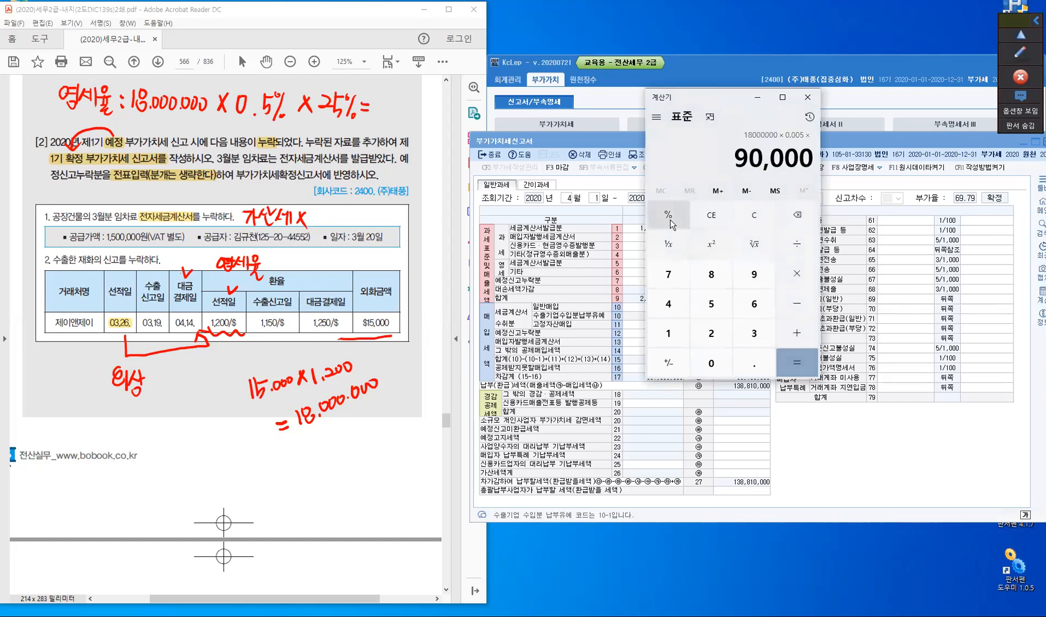
pyautogui.press('2')
pyautogui.press('5')
pyautogui.click(670, 220)
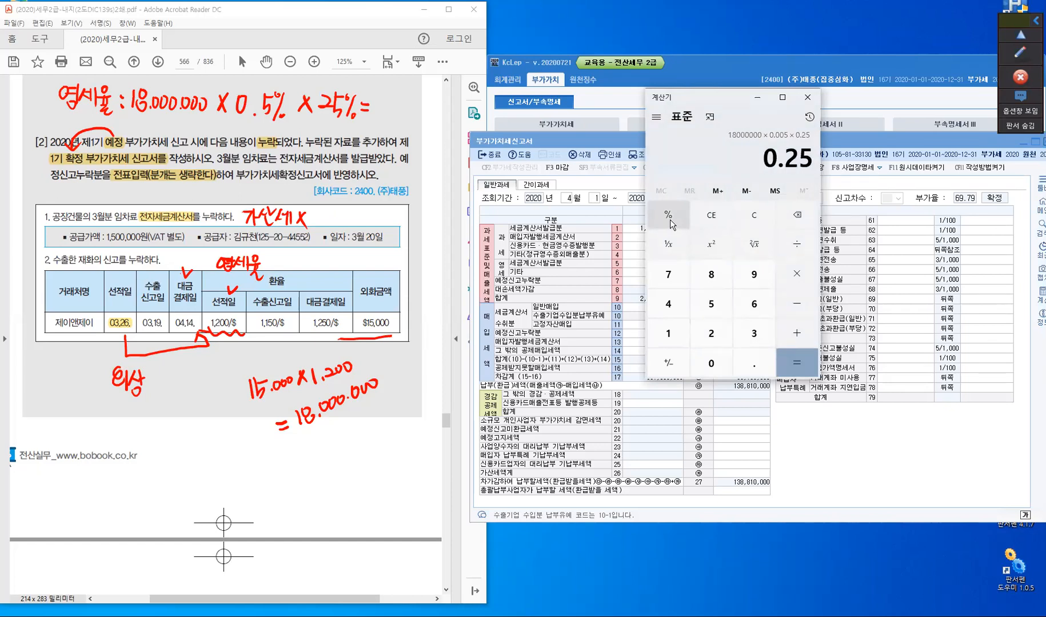
pyautogui.press('Return')
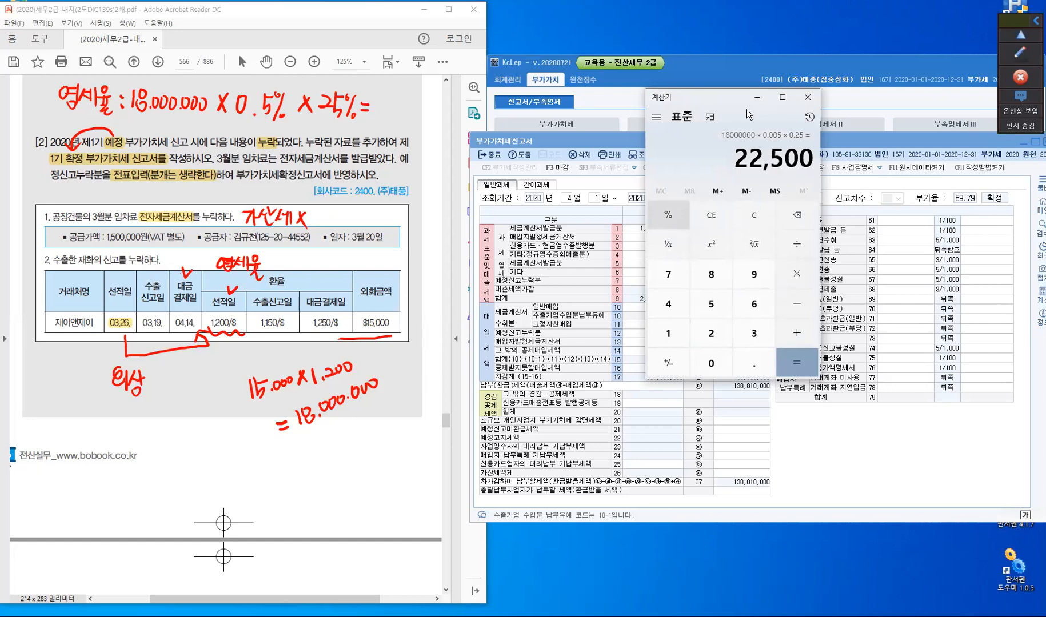
pyautogui.click(758, 98)
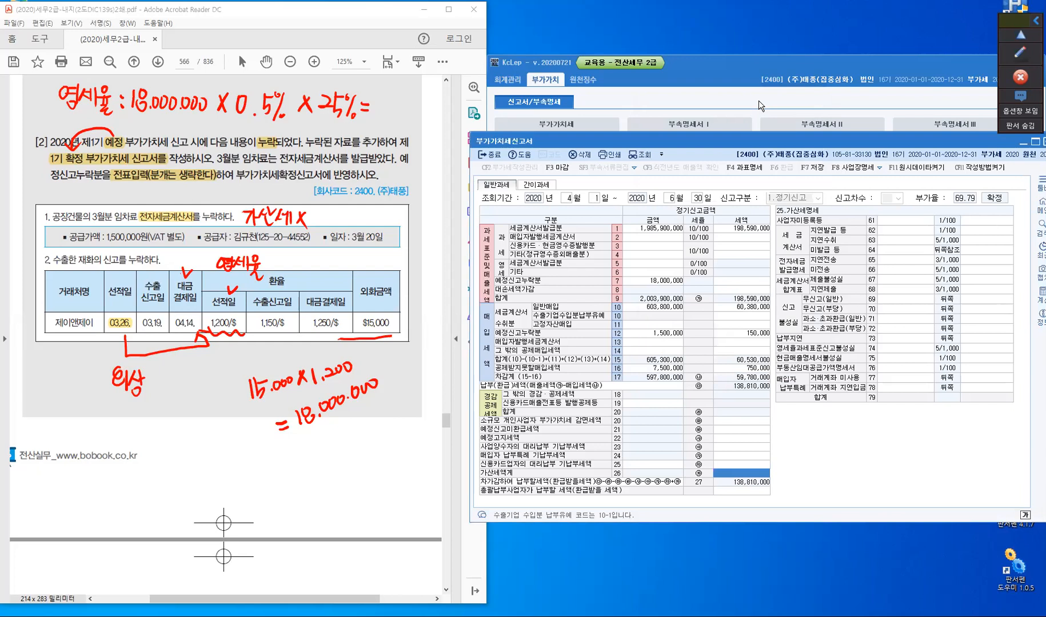
# Handwrite 22,500 as the result of the 영세율 penalty formula above problem [2].
pyautogui.press('F2')
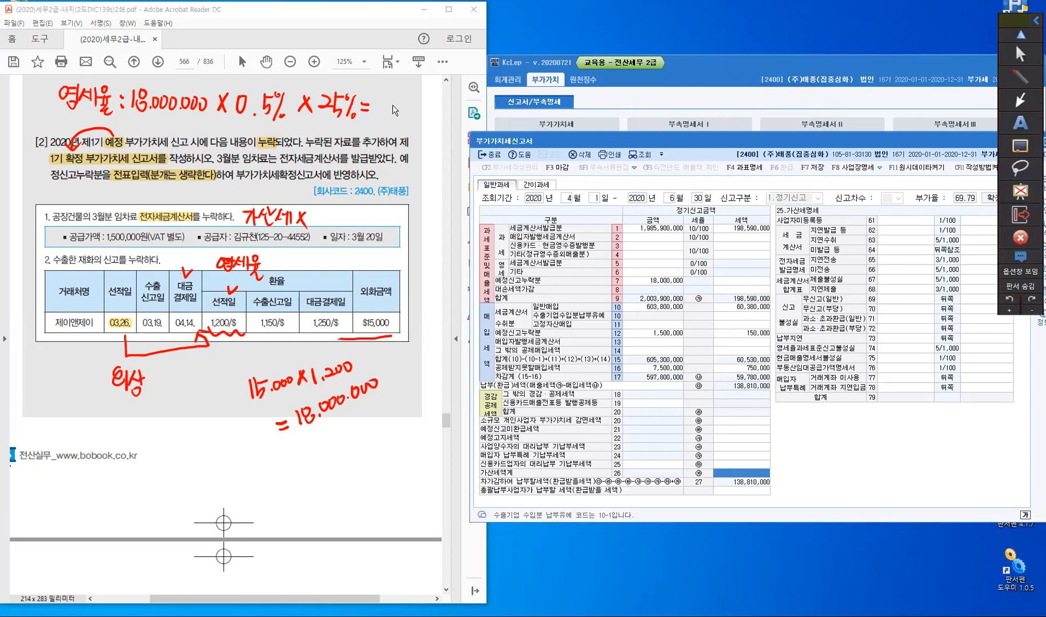
pyautogui.moveTo(381, 103); pyautogui.dragTo(414, 121)
pyautogui.click(407, 112)
pyautogui.moveTo(414, 104); pyautogui.dragTo(435, 105)
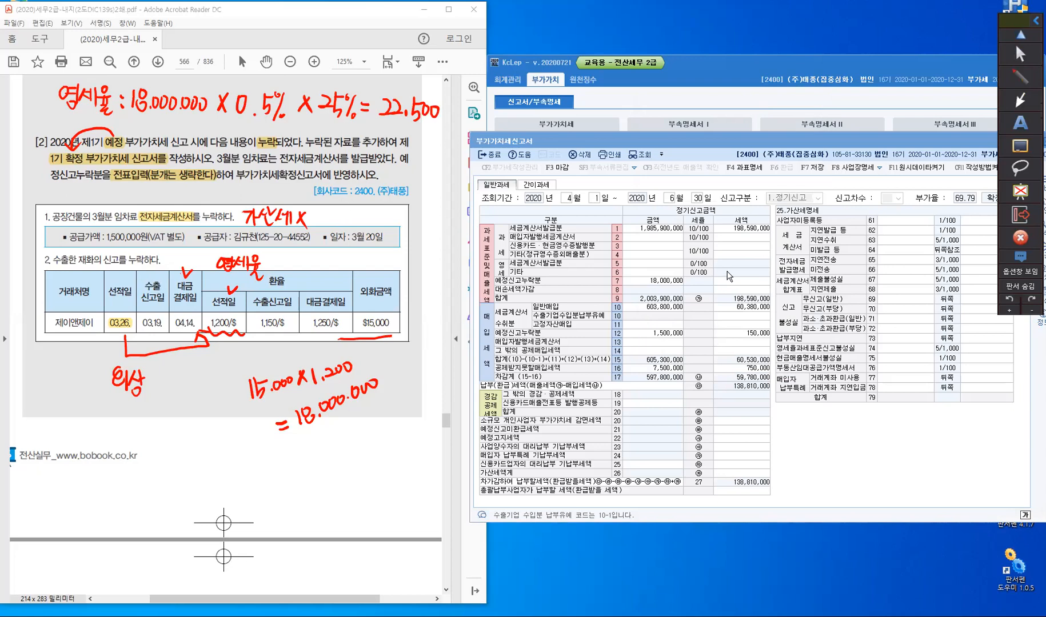
# Mark the sales 예정신고누락분 tax cell with a red check and circle the purchase 예정신고누락분 tax amount.
pyautogui.moveTo(738, 272); pyautogui.dragTo(749, 272)
pyautogui.moveTo(765, 323)
pyautogui.mouseDown()
pyautogui.moveTo(737, 341)
pyautogui.moveTo(743, 326)
pyautogui.moveTo(768, 323)
pyautogui.mouseUp()
pyautogui.press('ctrl')
pyautogui.click(1021, 52)
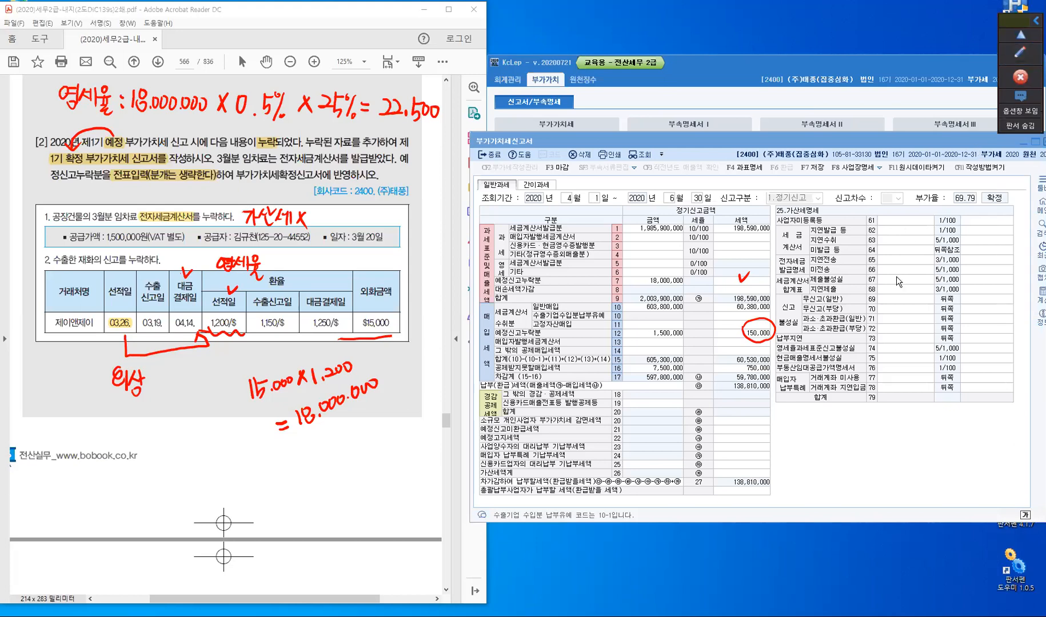
# In the 가산세명세, enter 18,000,000 as the 영세율과세표준신고불성실 amount and set its penalty tax to 22,500.
pyautogui.click(751, 478)
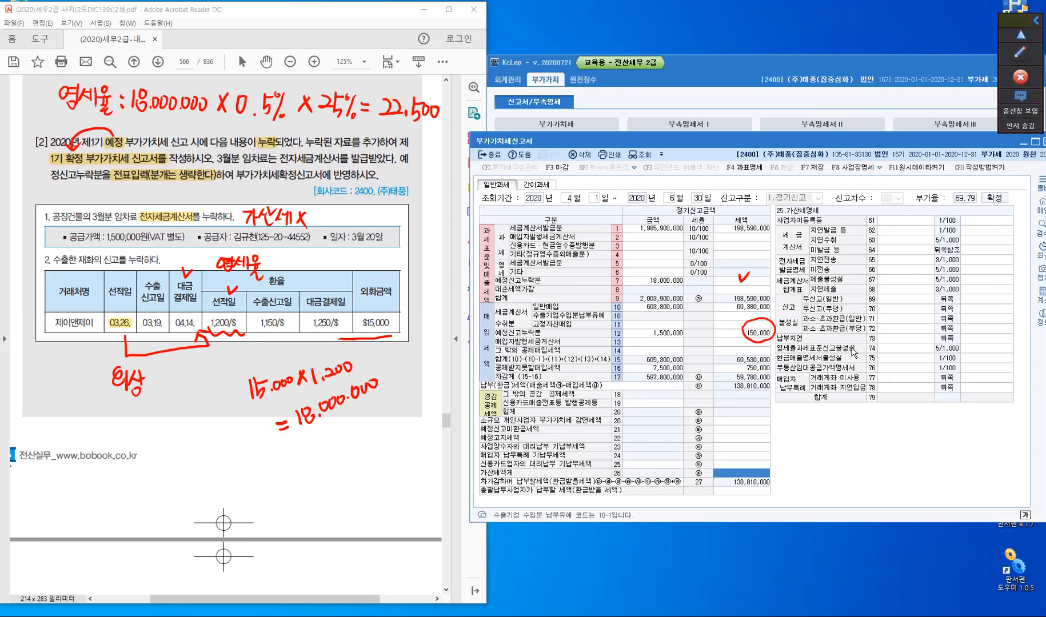
pyautogui.click(886, 346)
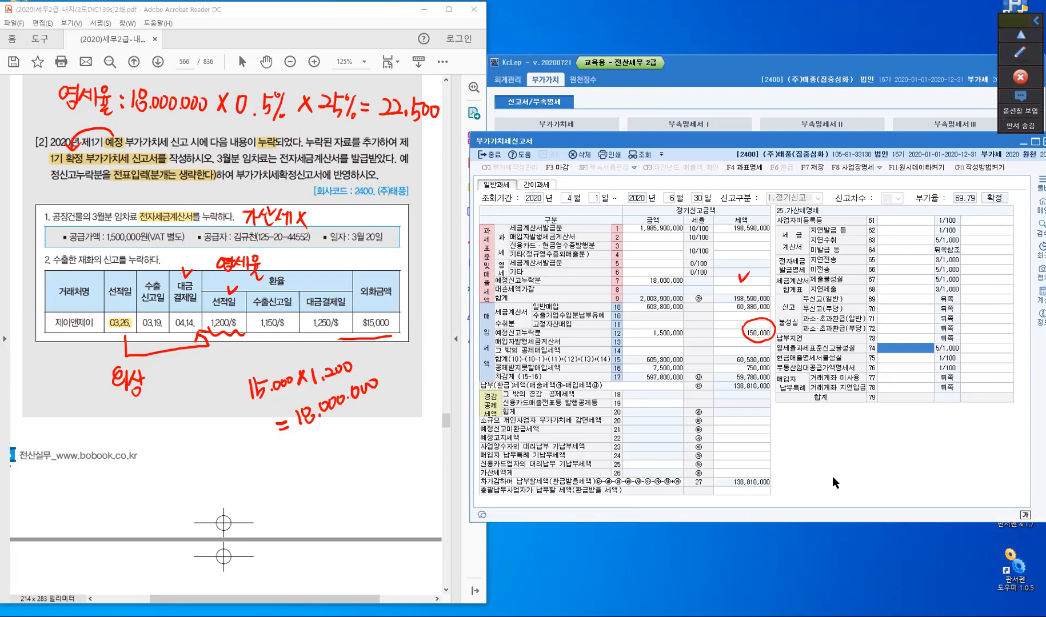
pyautogui.write('18,000,000')
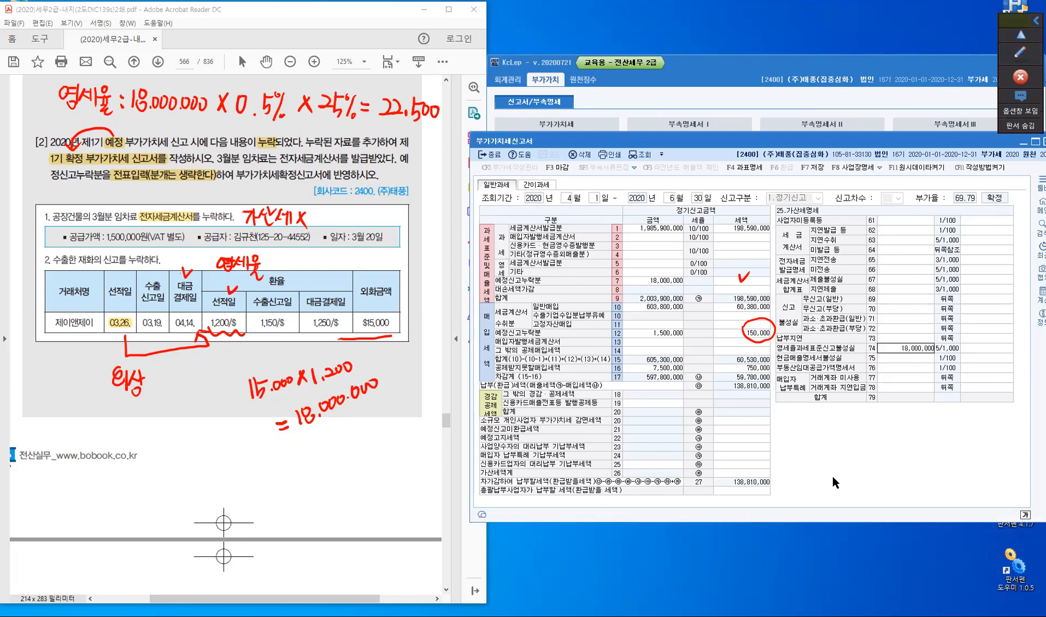
pyautogui.press('Return')
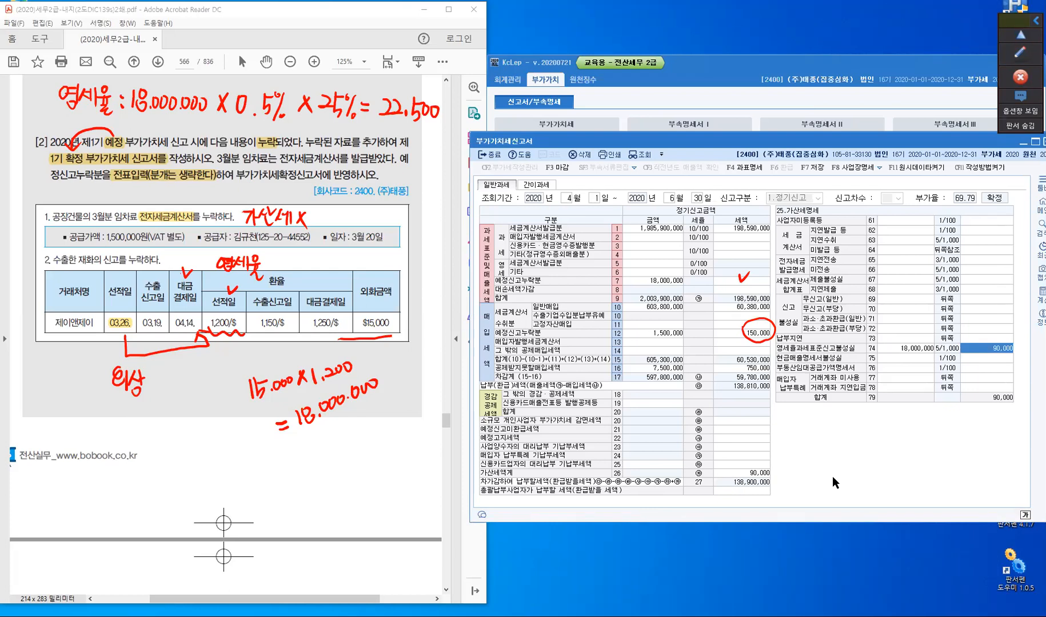
pyautogui.write('22,500')
pyautogui.press('Return')
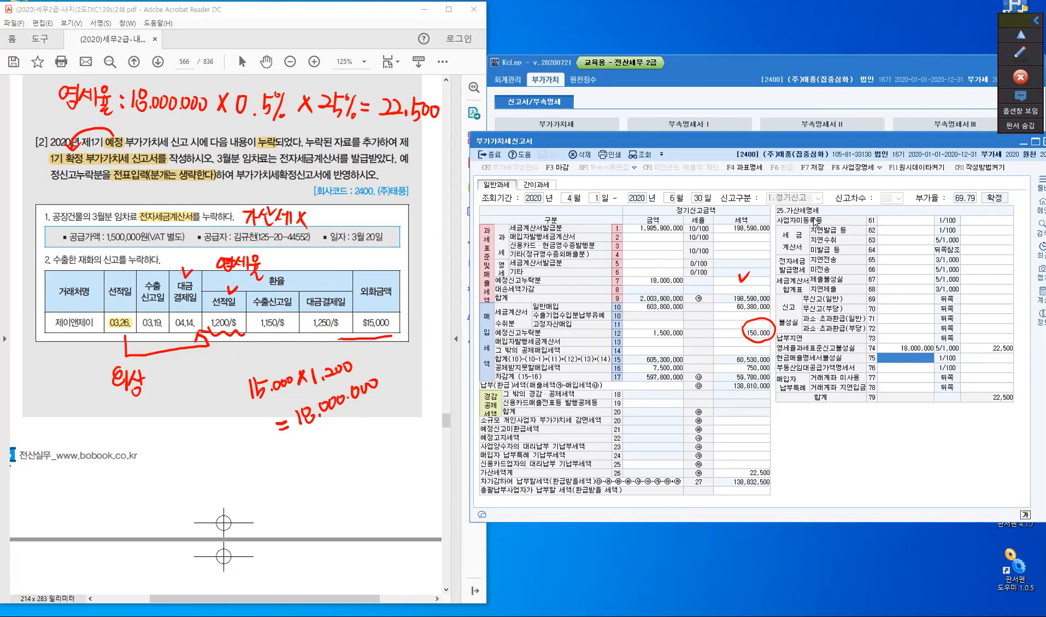
# Save the 부가가치세신고서, close it, and reactivate the annotation pen.
pyautogui.click(813, 170)
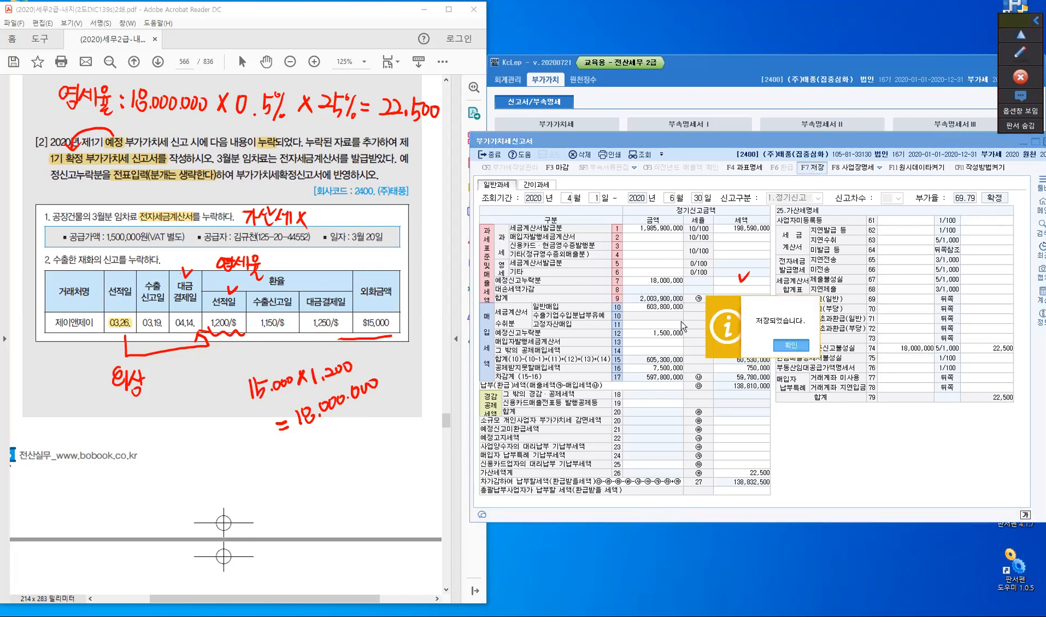
pyautogui.click(790, 345)
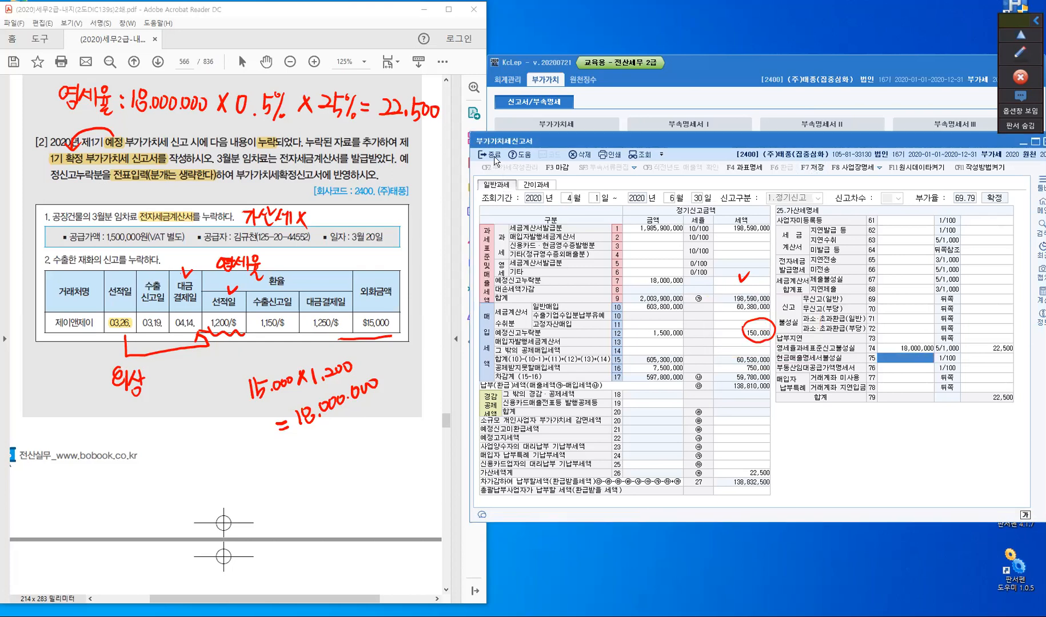
pyautogui.press('Escape')
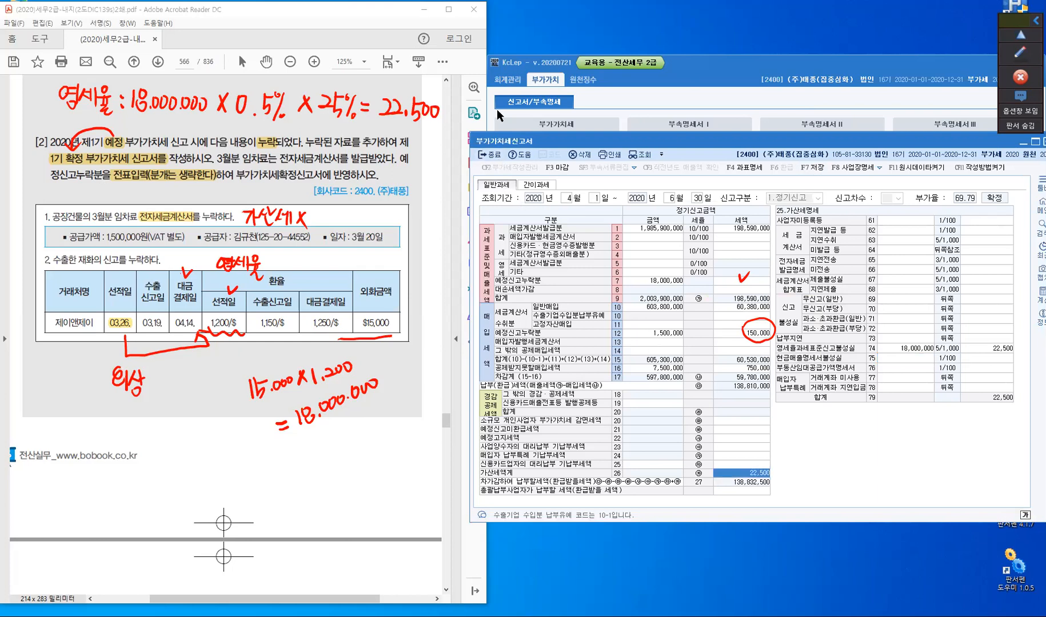
pyautogui.click(487, 157)
pyautogui.click(494, 155)
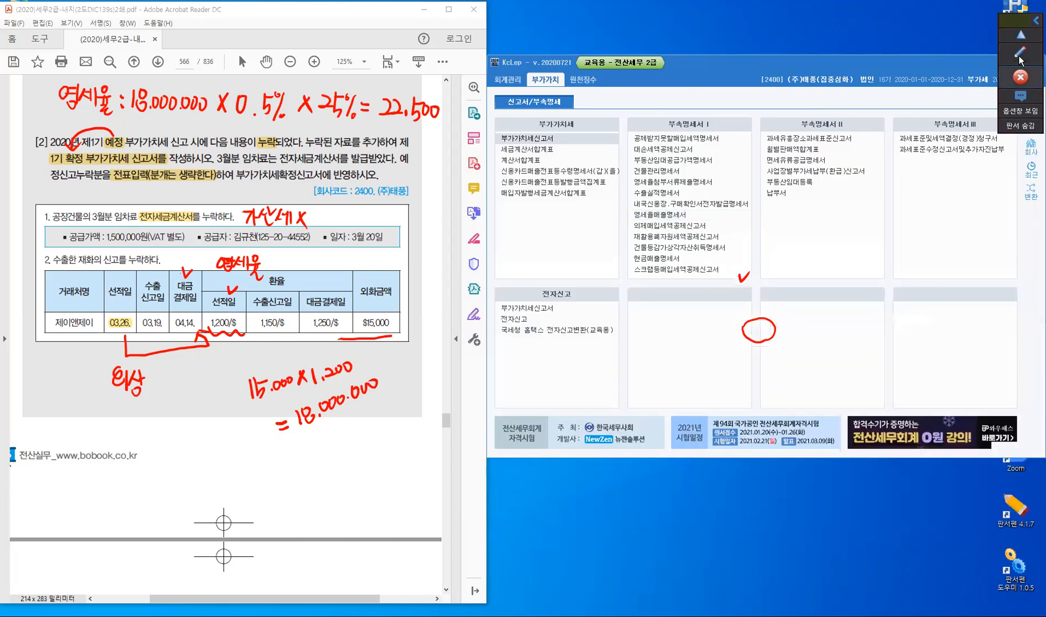
pyautogui.click(1020, 114)
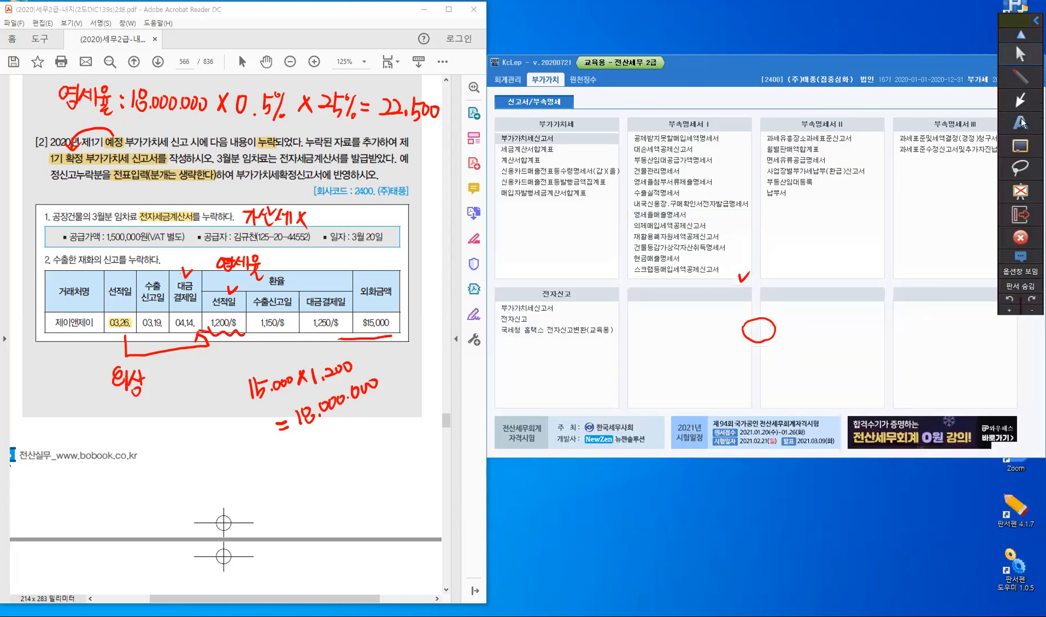